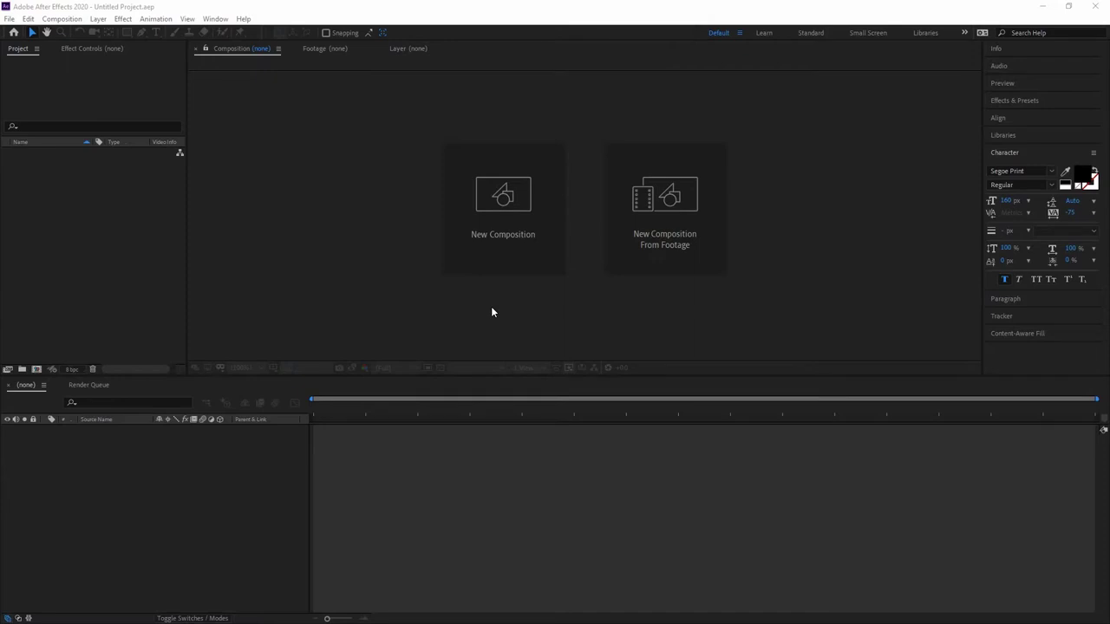
# - Make a new 1920×1080, 30-second composition and name it 'Title Sequence'
pyautogui.click(505, 254)
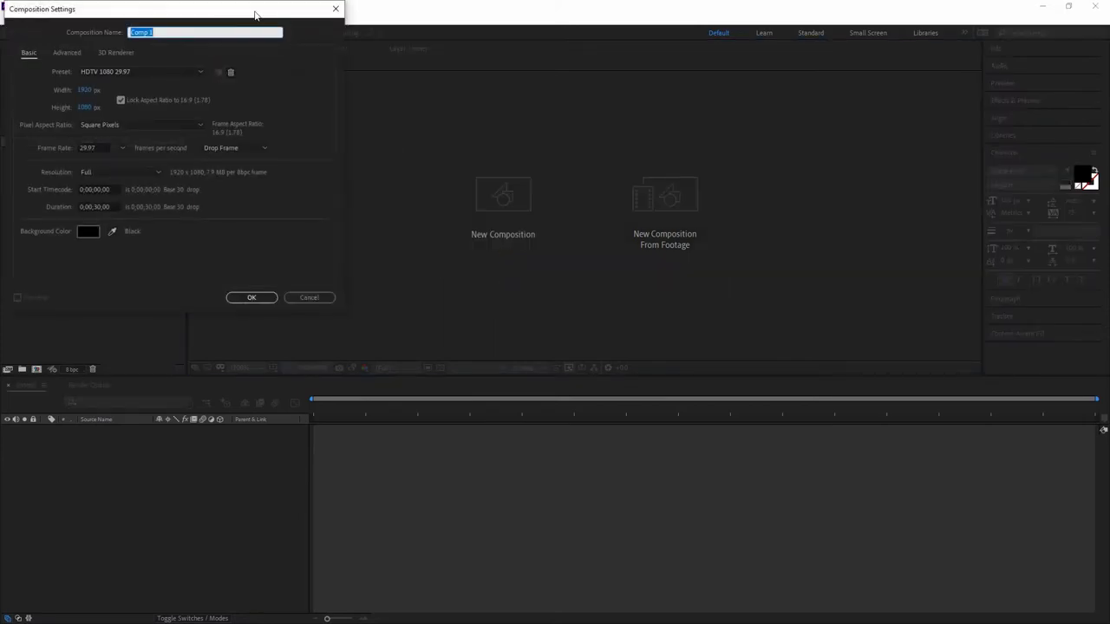
pyautogui.write('Title Sequence')
pyautogui.click(249, 298)
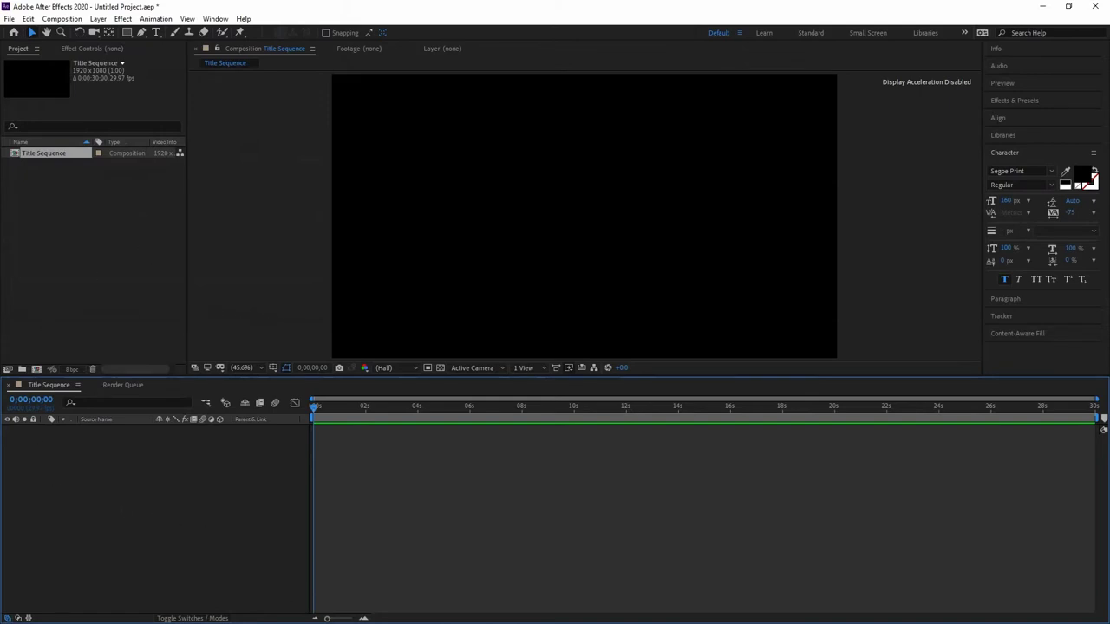
# - Import Background.jpg, add it as a layer in Title Sequence, and scale the wood texture down
pyautogui.moveTo(252, 485); pyautogui.dragTo(81, 268)
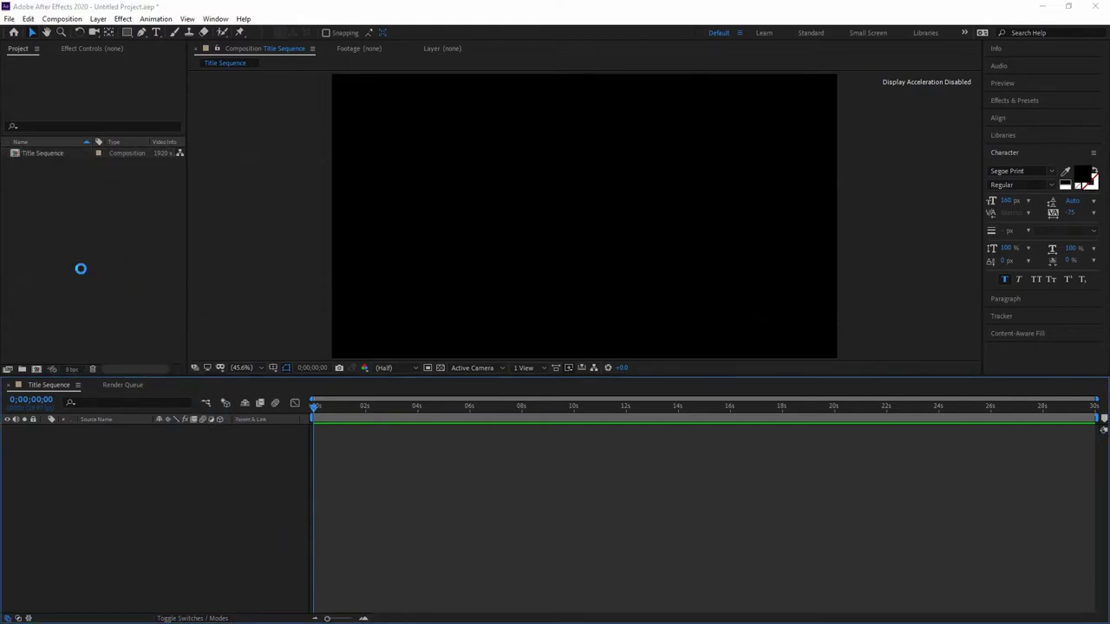
pyautogui.moveTo(48, 153); pyautogui.dragTo(104, 443)
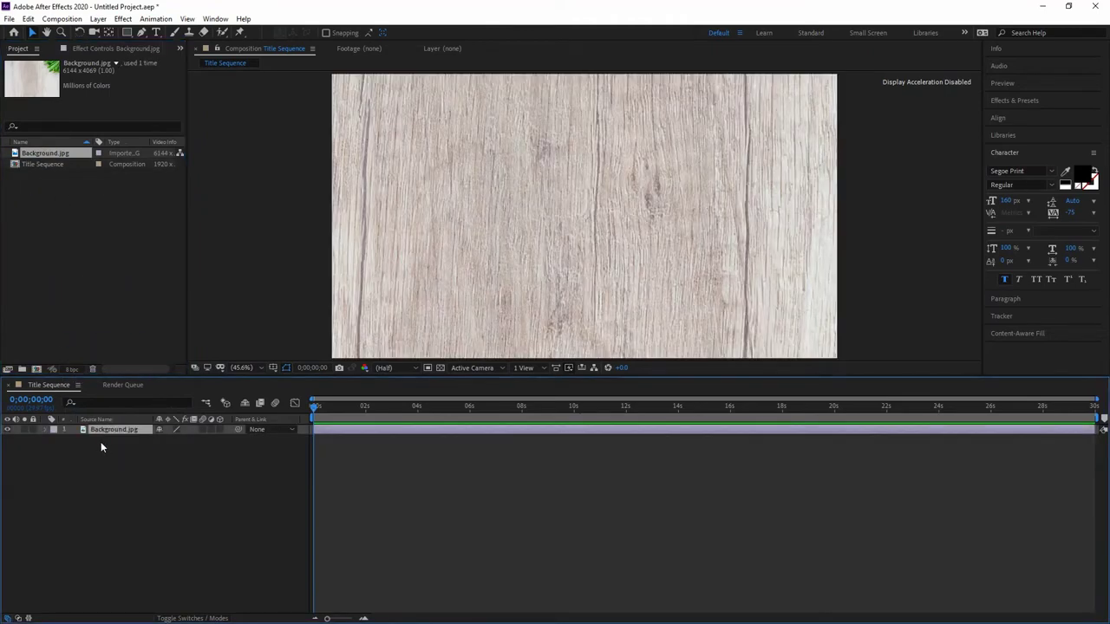
pyautogui.click(44, 430)
pyautogui.click(54, 440)
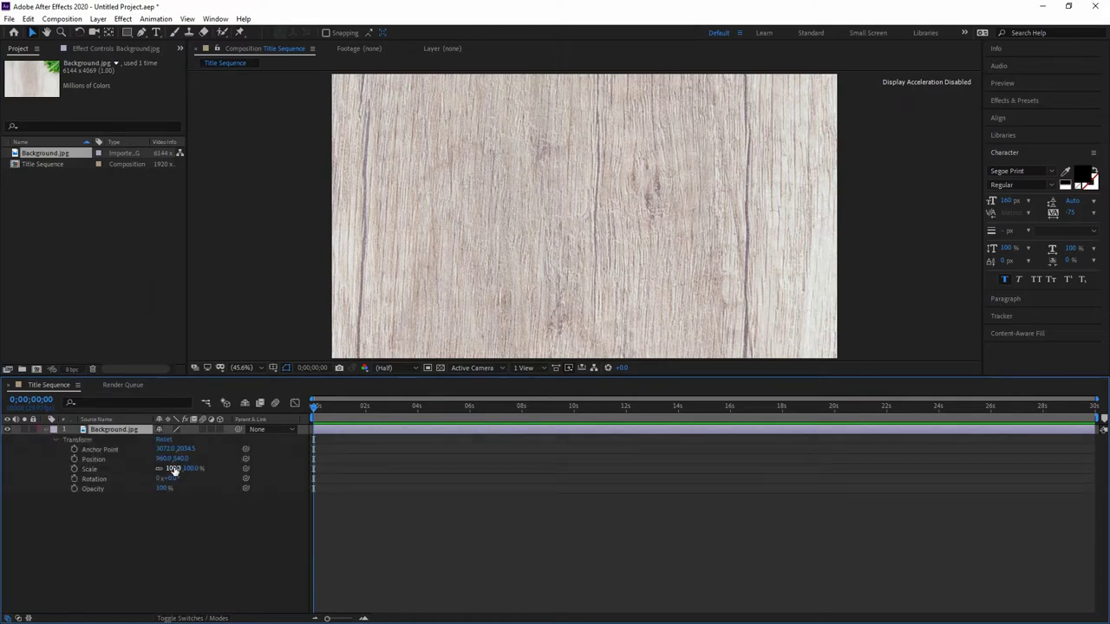
pyautogui.moveTo(173, 469); pyautogui.dragTo(145, 468)
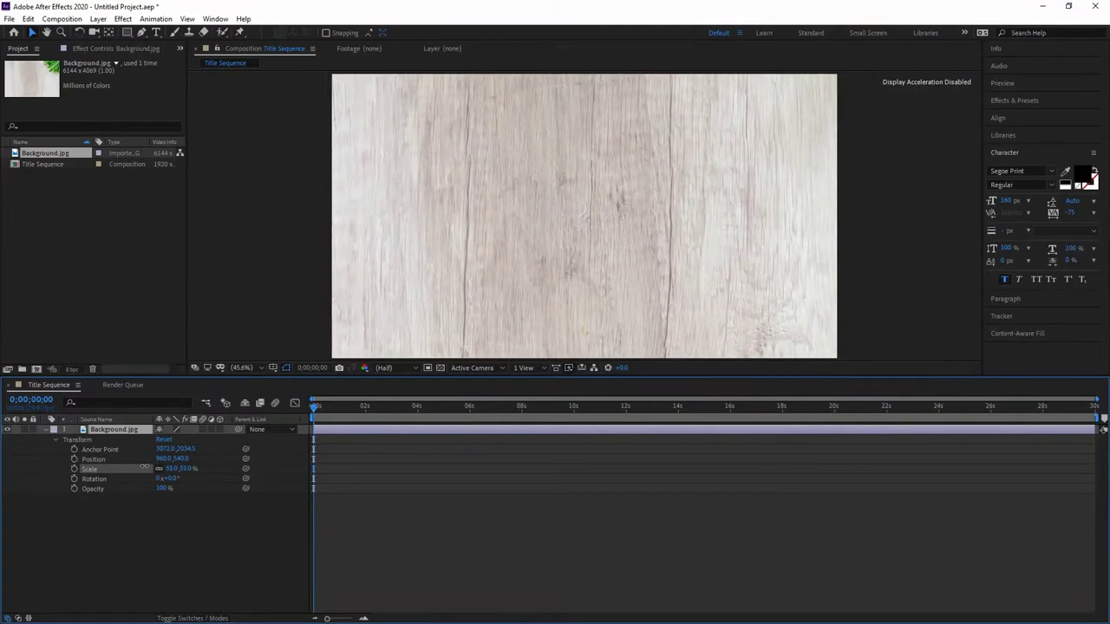
pyautogui.click(257, 527)
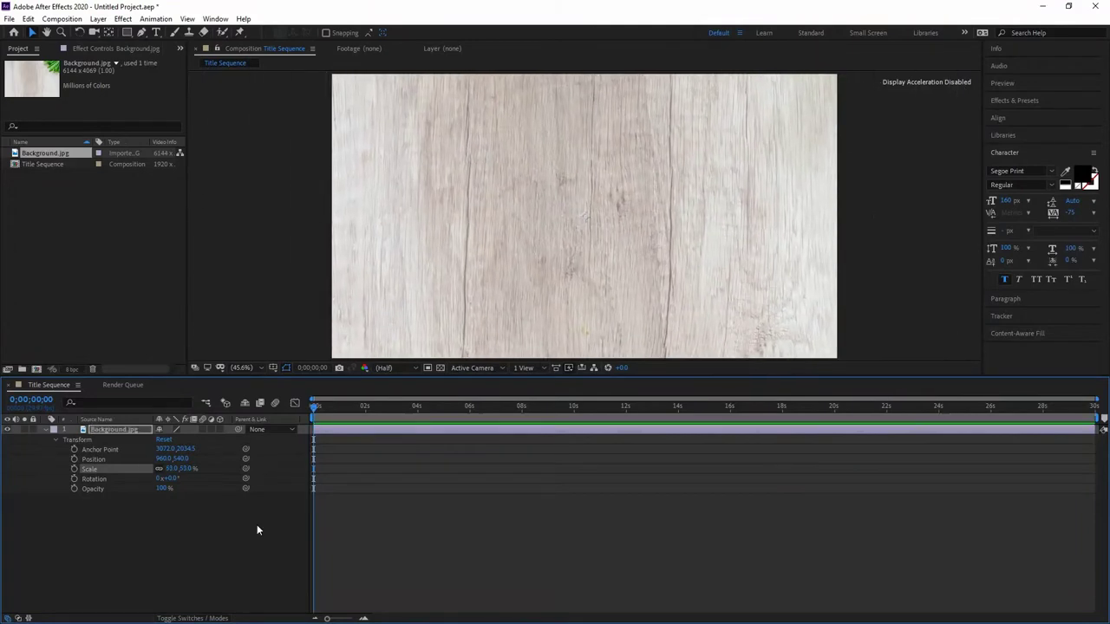
pyautogui.click(45, 429)
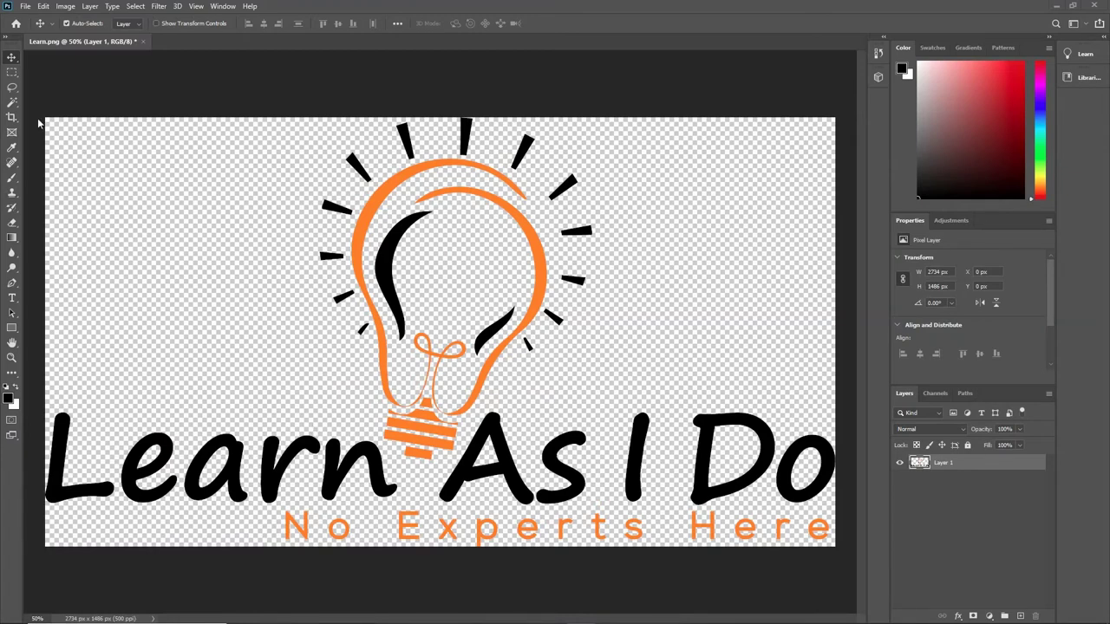
# - Magic Wand-select the orange bulb and base stripes, then delete everything else in the logo
pyautogui.moveTo(16, 108); pyautogui.dragTo(100, 129)
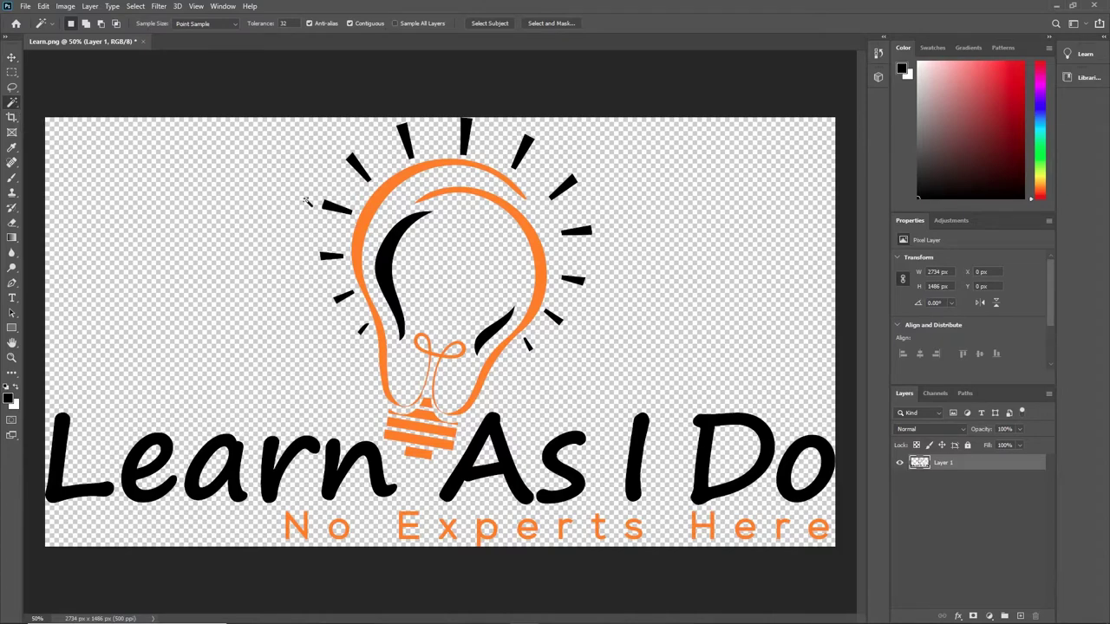
pyautogui.click(369, 214)
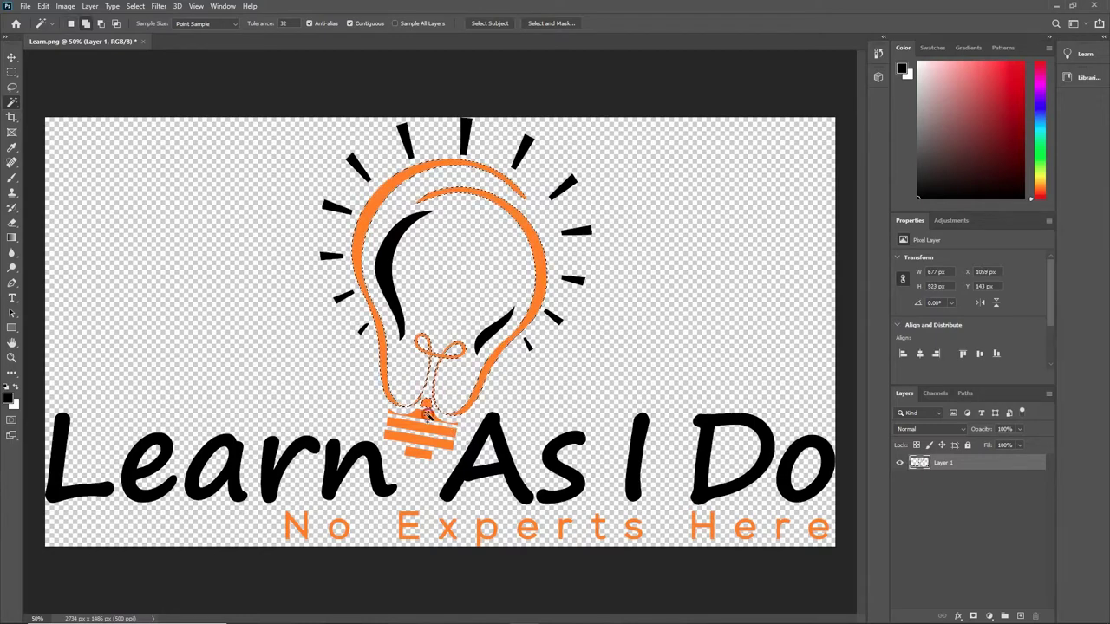
pyautogui.keyDown('shift'); pyautogui.click(423, 449); pyautogui.keyUp('shift')
pyautogui.keyDown('shift'); pyautogui.click(421, 452); pyautogui.keyUp('shift')
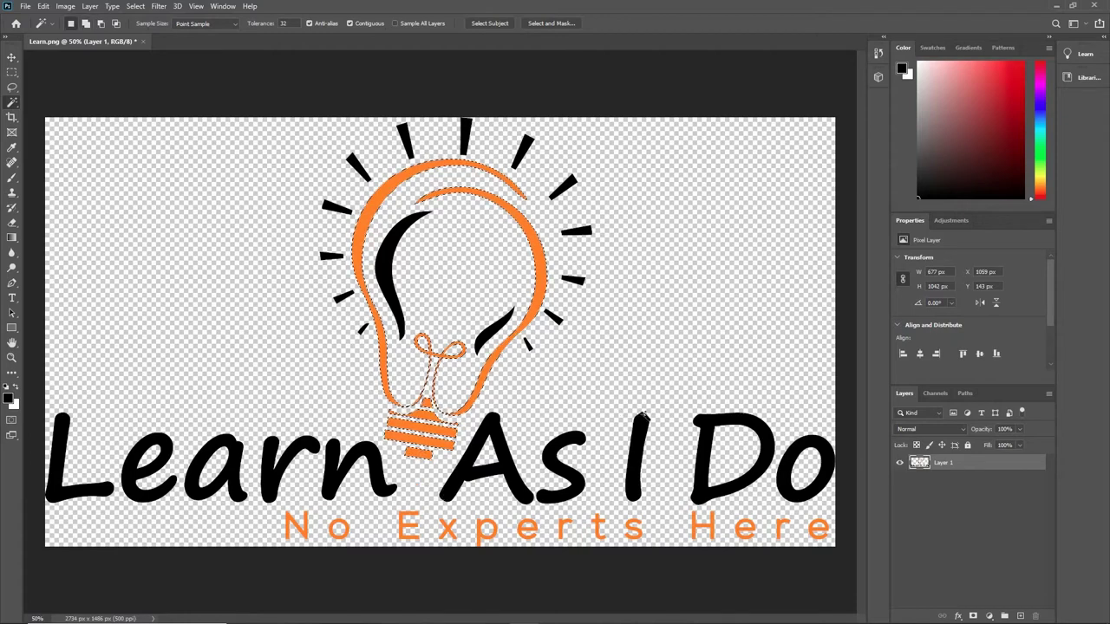
pyautogui.hotkey('ctrl', 'shift', 'i')
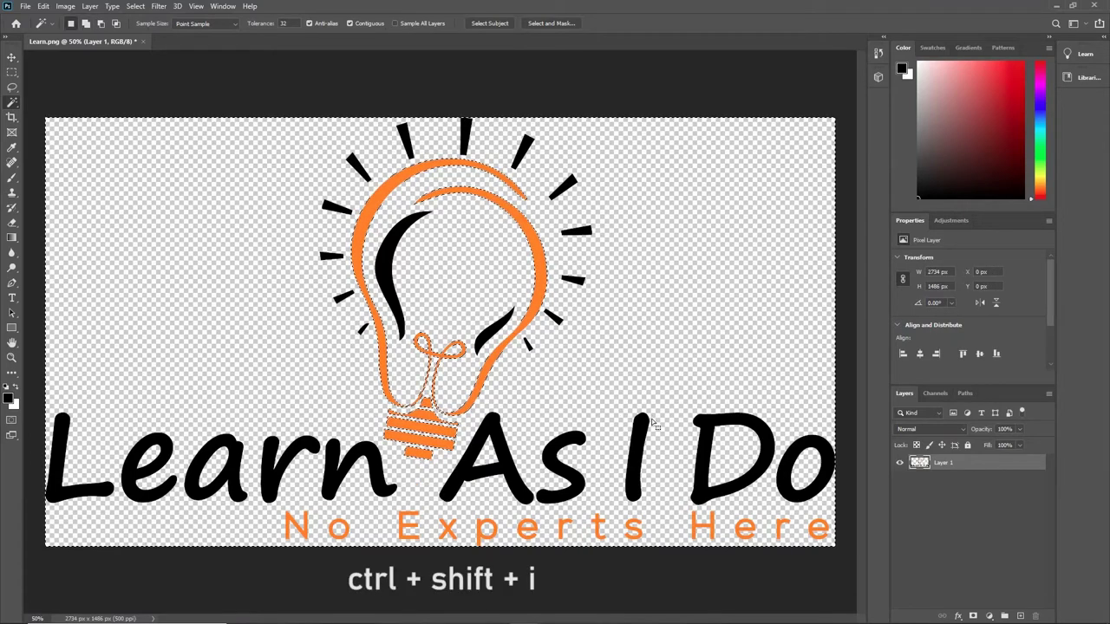
pyautogui.press('Delete')
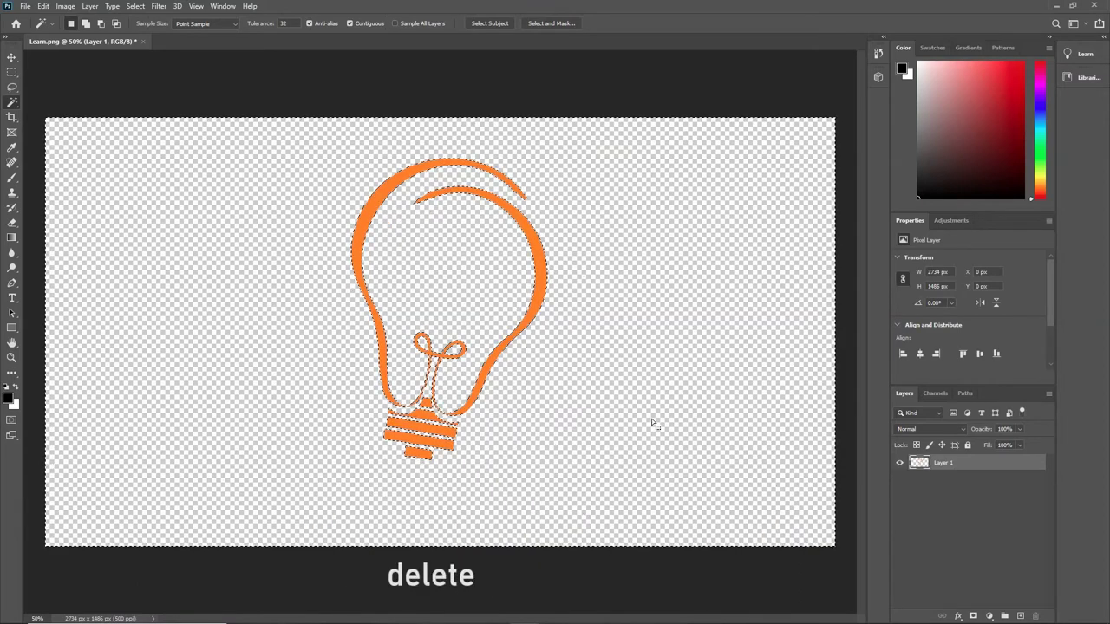
pyautogui.hotkey('ctrl', 'd')
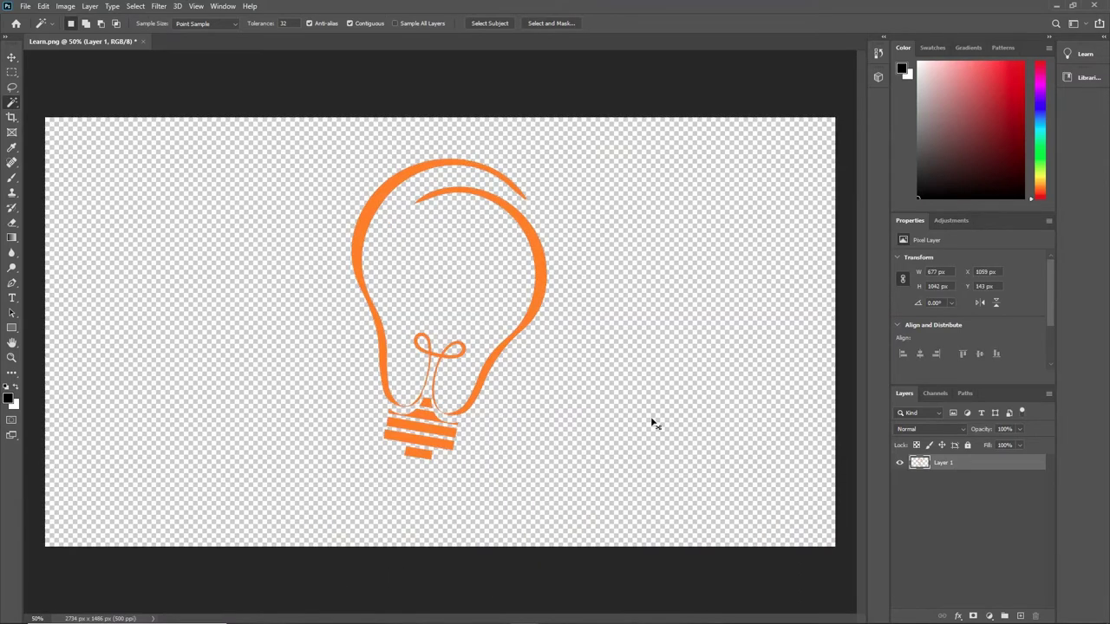
# - Quick-export the bulb as a PNG named 'Bulb', then undo back to the full logo
pyautogui.click(26, 7)
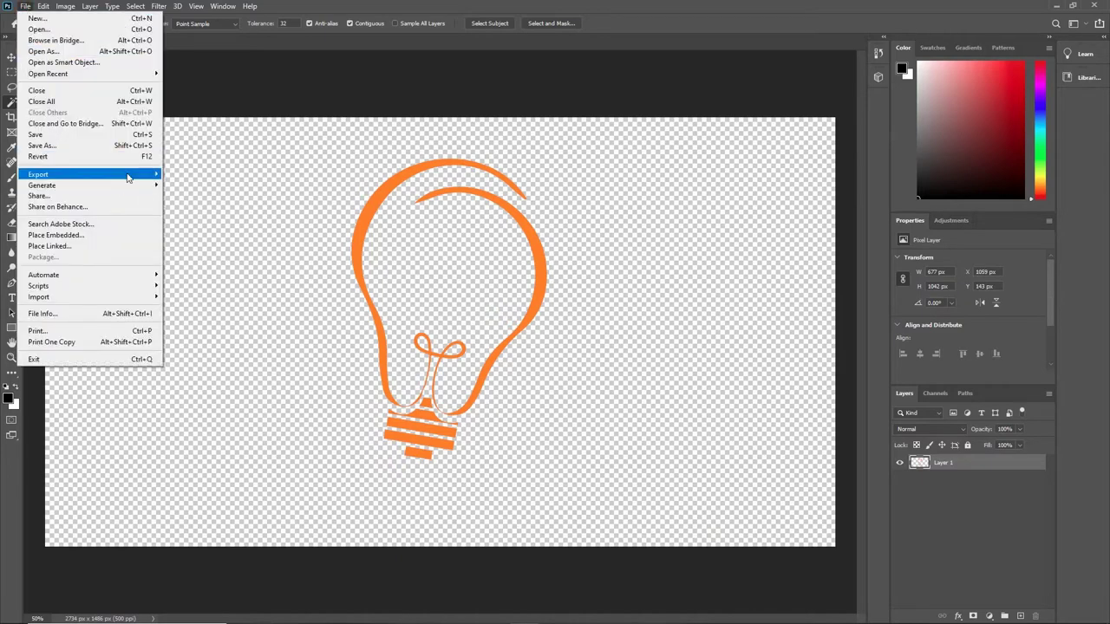
pyautogui.moveTo(127, 177)
pyautogui.click(254, 175)
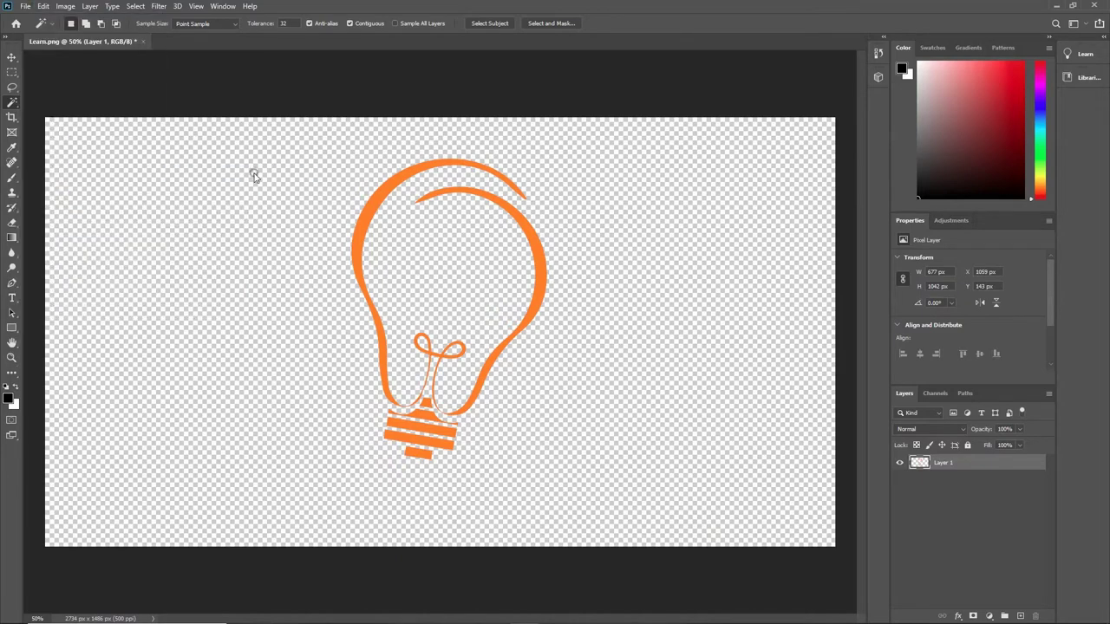
pyautogui.write('Bulb')
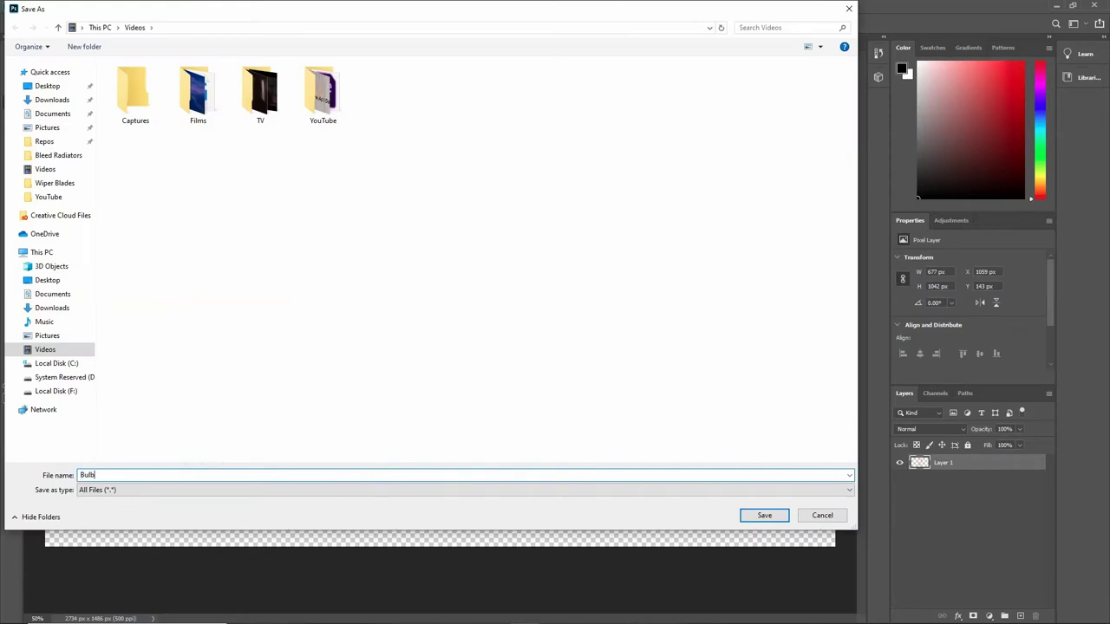
pyautogui.click(761, 515)
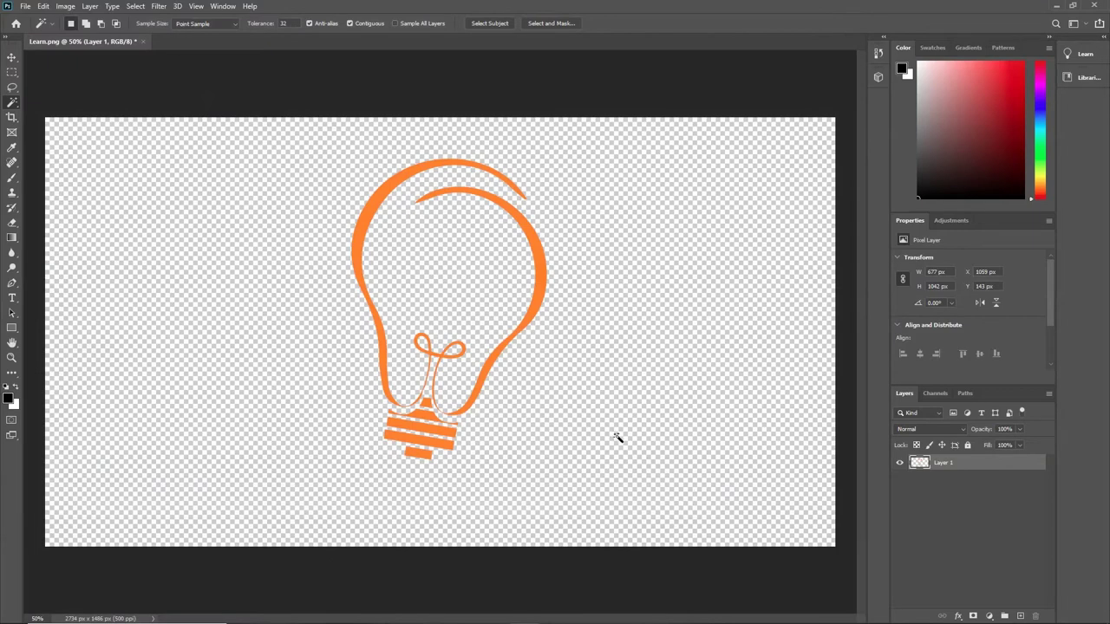
pyautogui.hotkey('ctrl', 'z')
pyautogui.hotkey('ctrl', 'z')
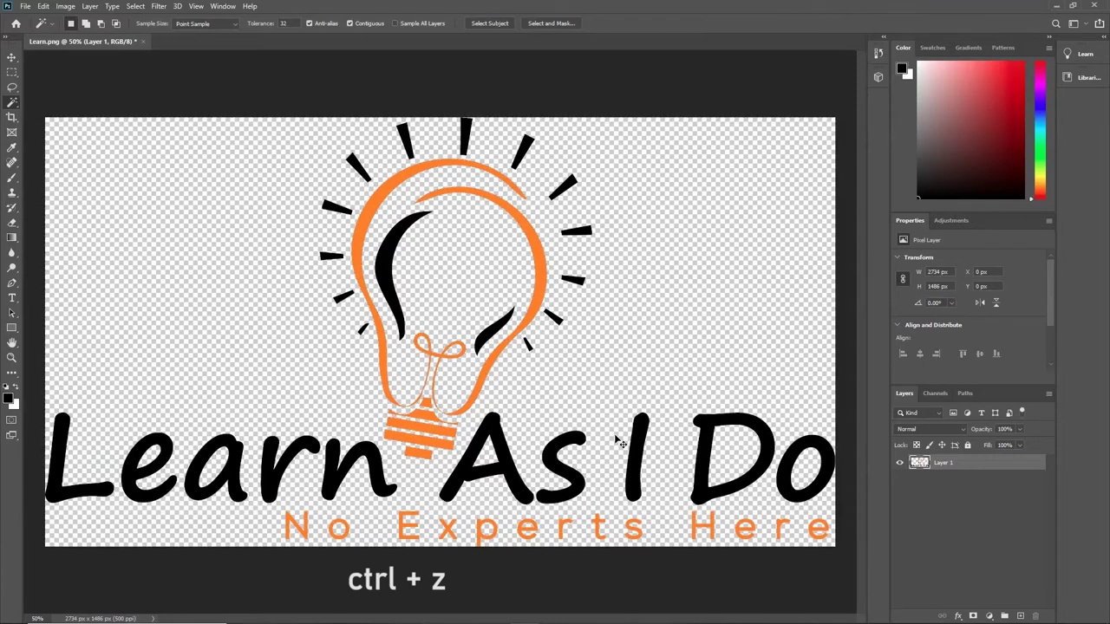
# - Select the bulb with its black rays and delete the 'Learn As I Do' lettering
pyautogui.hotkey('ctrl', 'z')
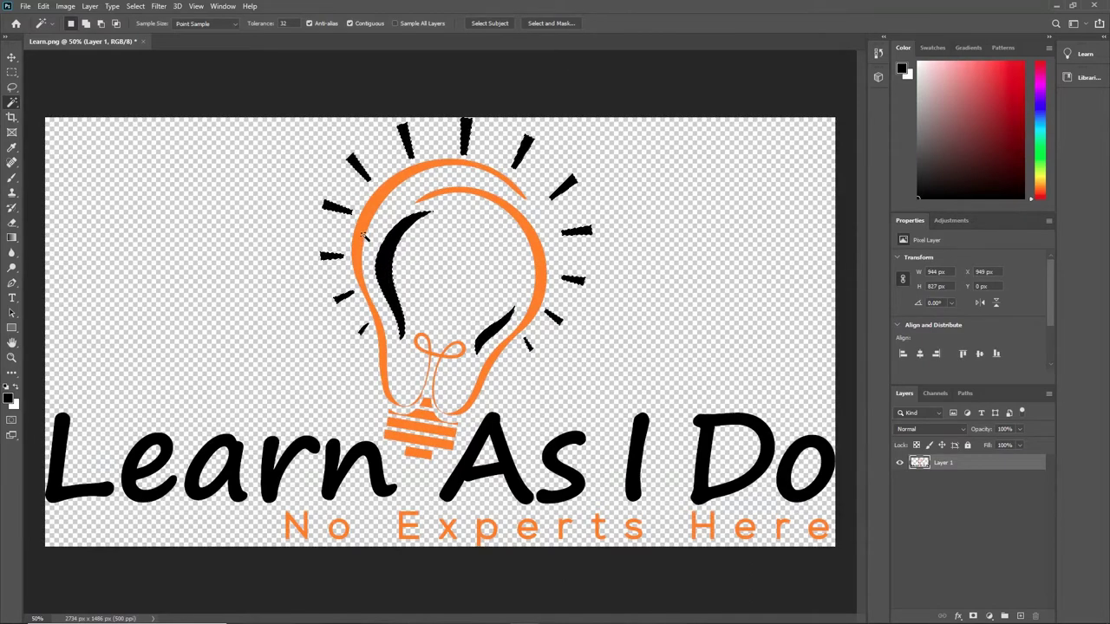
pyautogui.keyDown('shift'); pyautogui.click(425, 403); pyautogui.keyUp('shift')
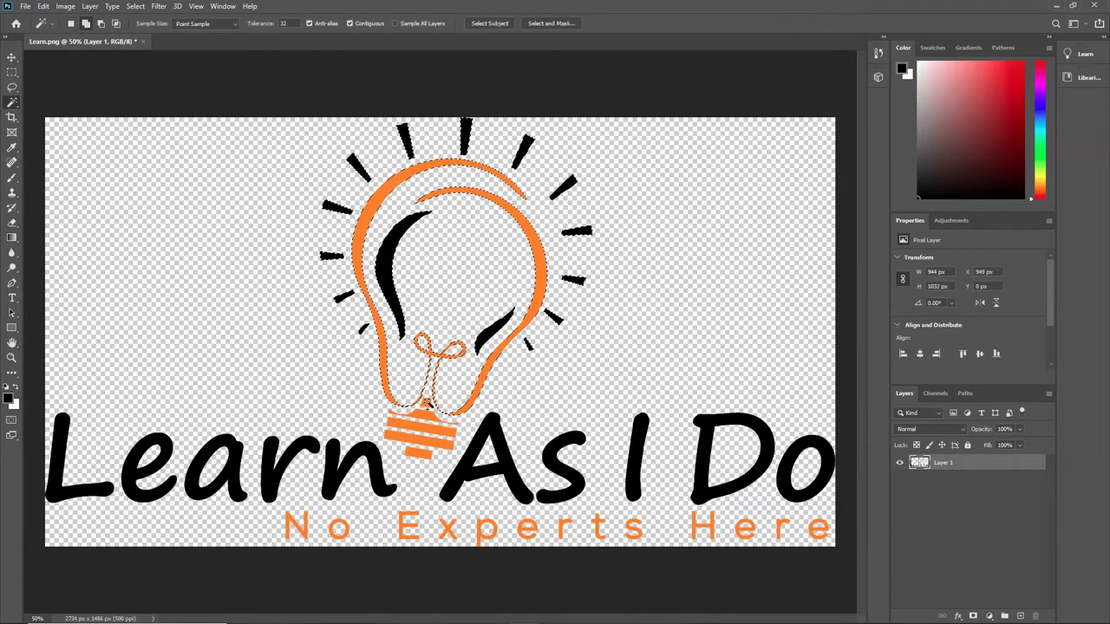
pyautogui.keyDown('shift'); pyautogui.click(425, 434); pyautogui.keyUp('shift')
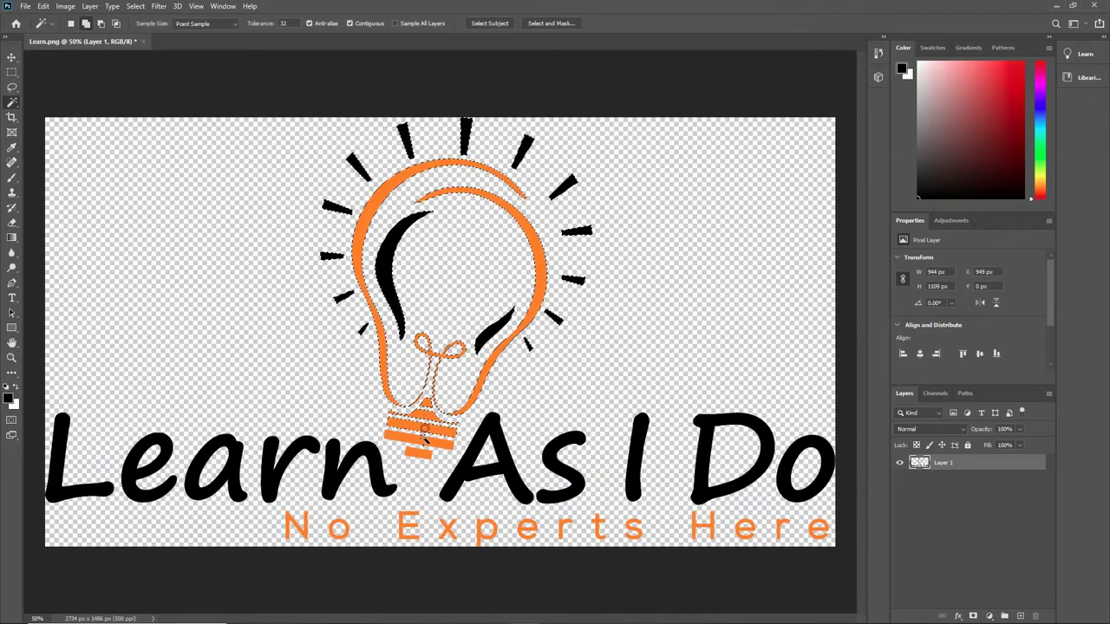
pyautogui.keyDown('shift'); pyautogui.click(423, 443); pyautogui.keyUp('shift')
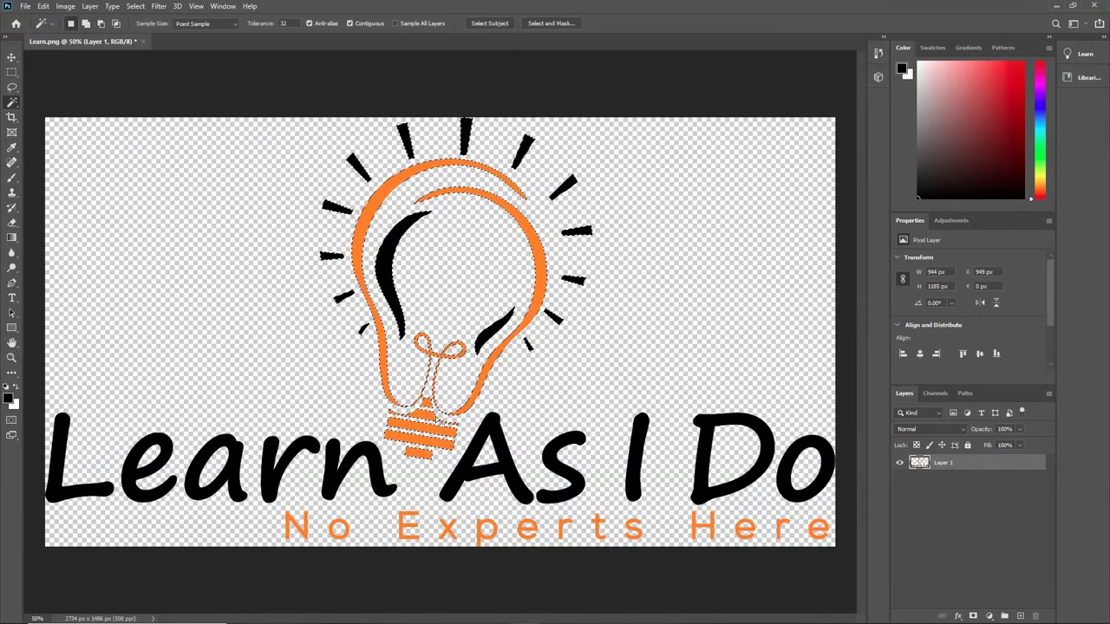
pyautogui.hotkey('ctrl', 'shift', 'i')
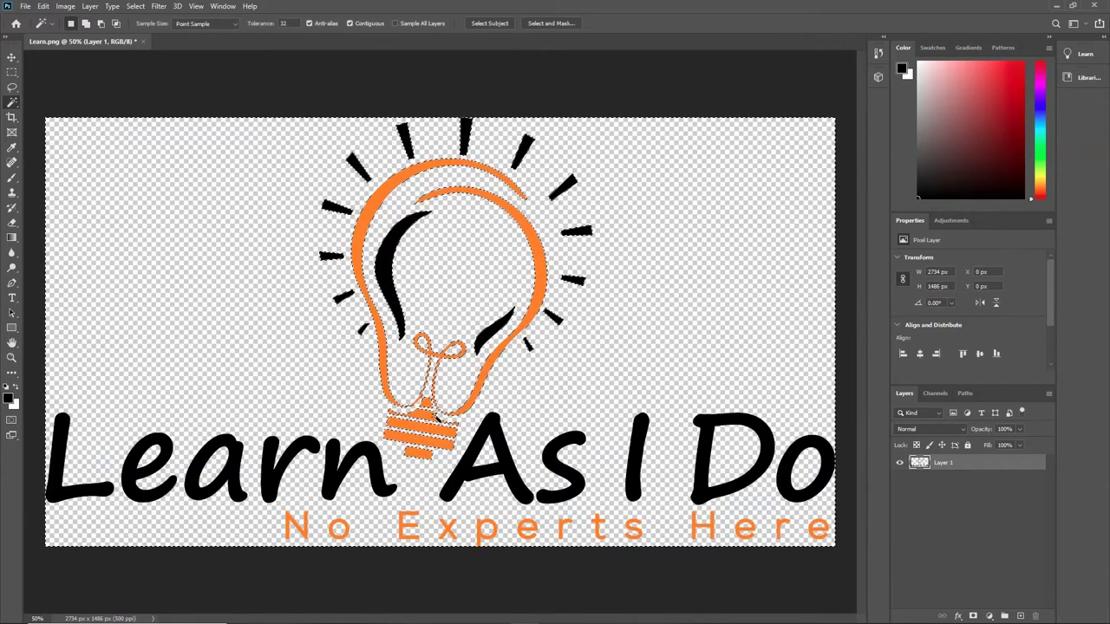
pyautogui.press('Delete')
pyautogui.hotkey('ctrl', 'd')
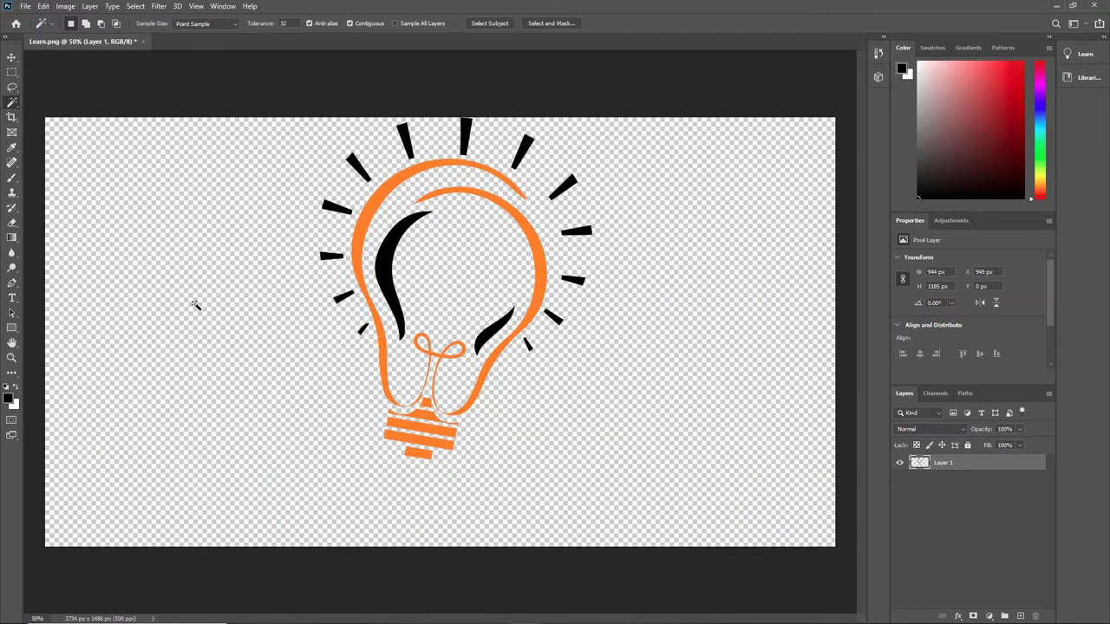
# - Quick-export the result as a PNG named 'Bulb and Light'
pyautogui.click(26, 6)
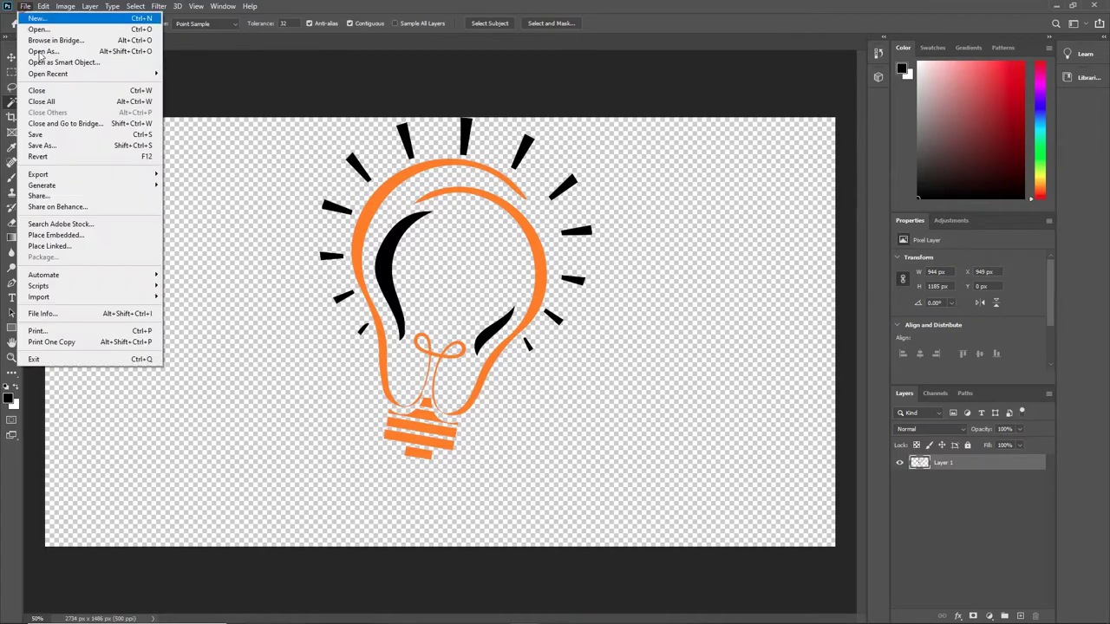
pyautogui.moveTo(115, 176)
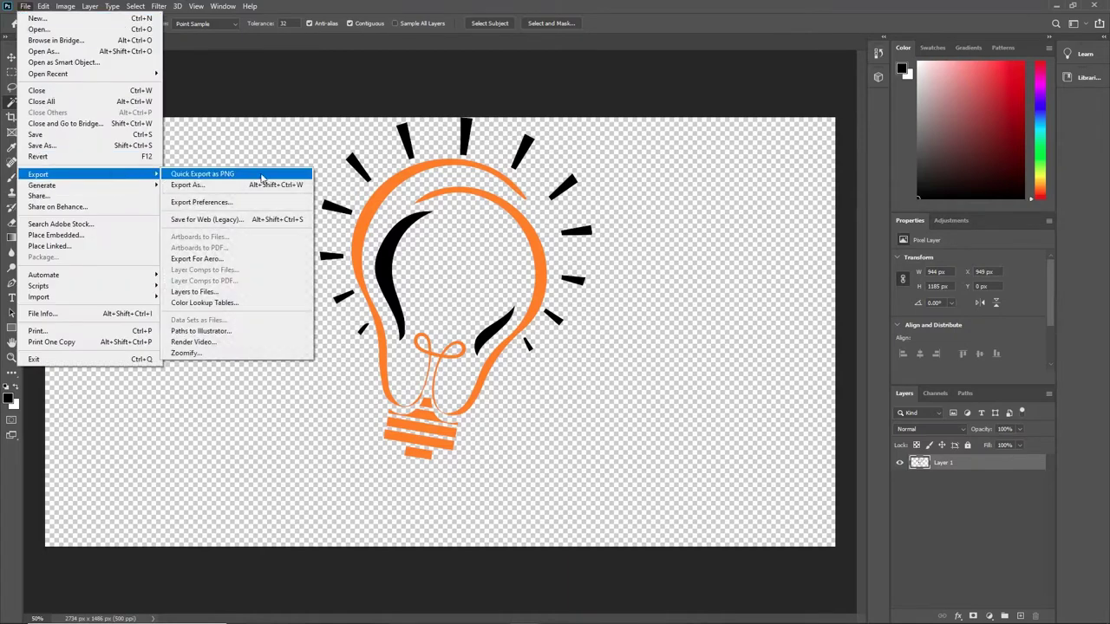
pyautogui.click(261, 176)
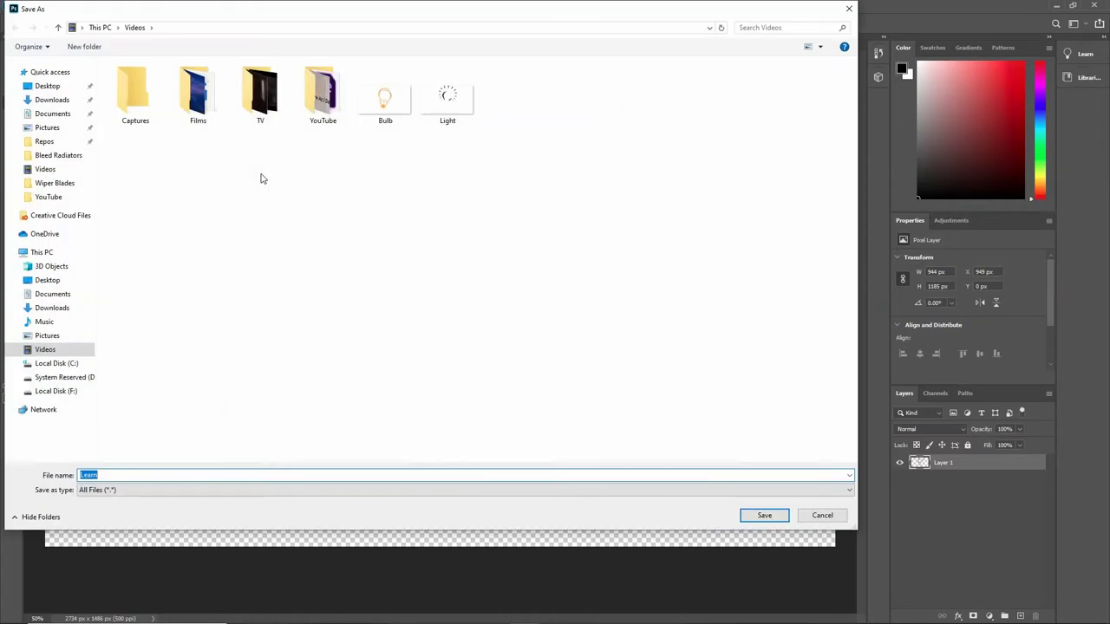
pyautogui.write('Bu')
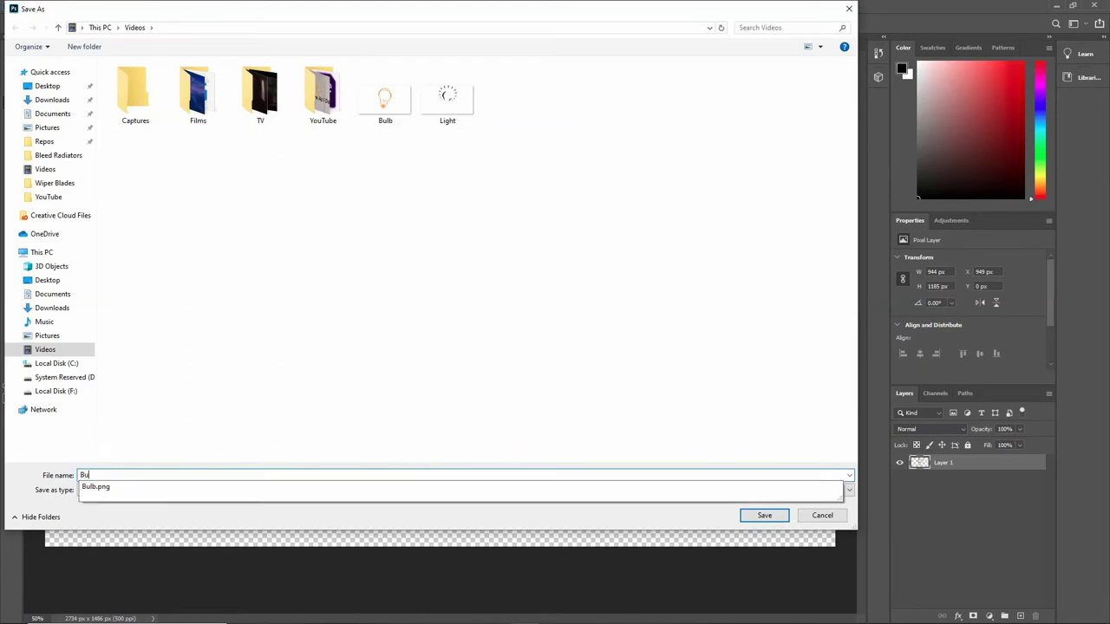
pyautogui.write('lb and Light')
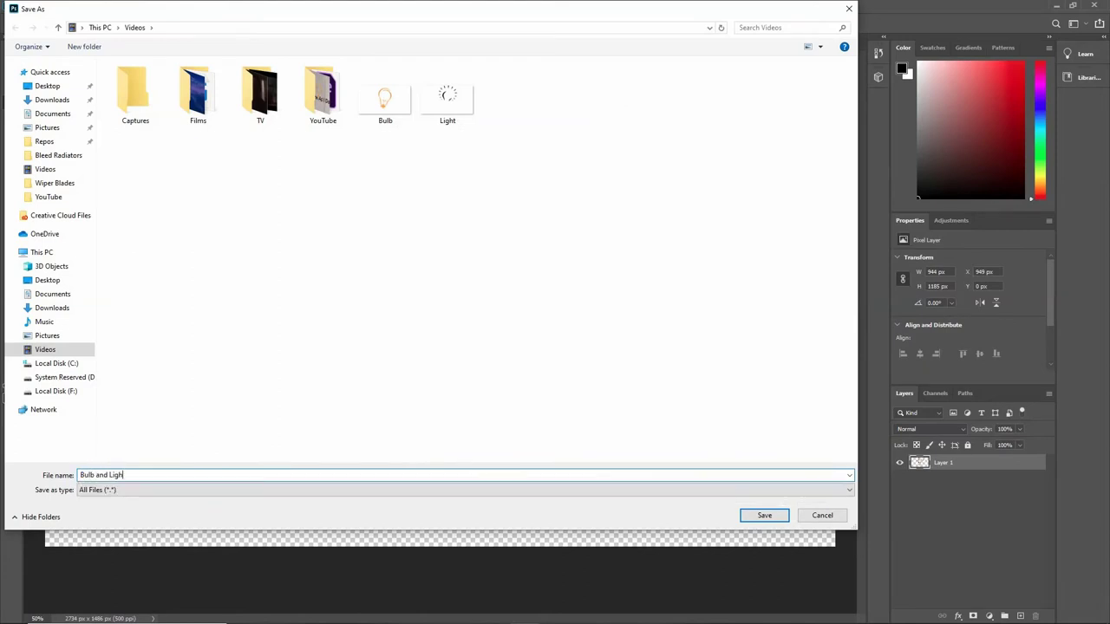
pyautogui.click(763, 515)
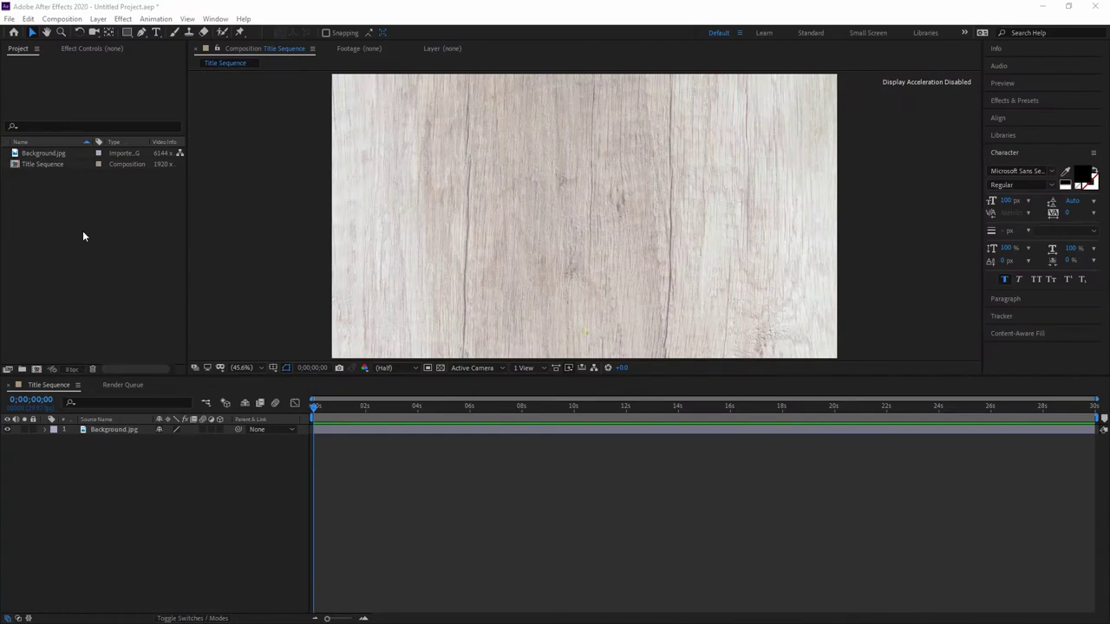
# - Import Bulb.png, Light.png and Bulb and Light.png as footage into the project
pyautogui.rightClick(83, 234)
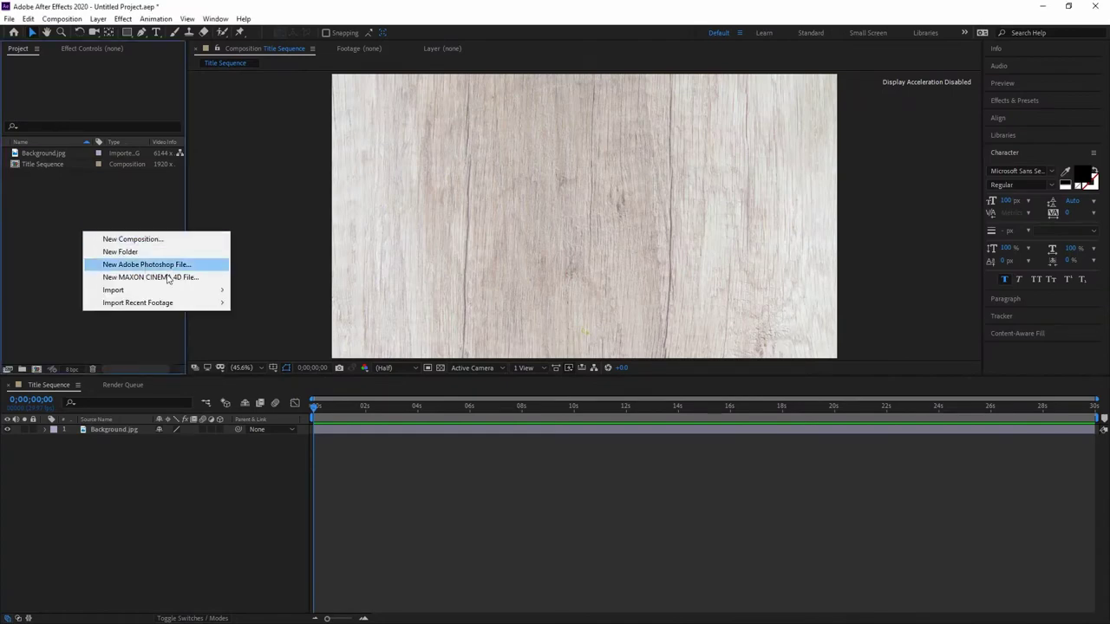
pyautogui.moveTo(182, 288)
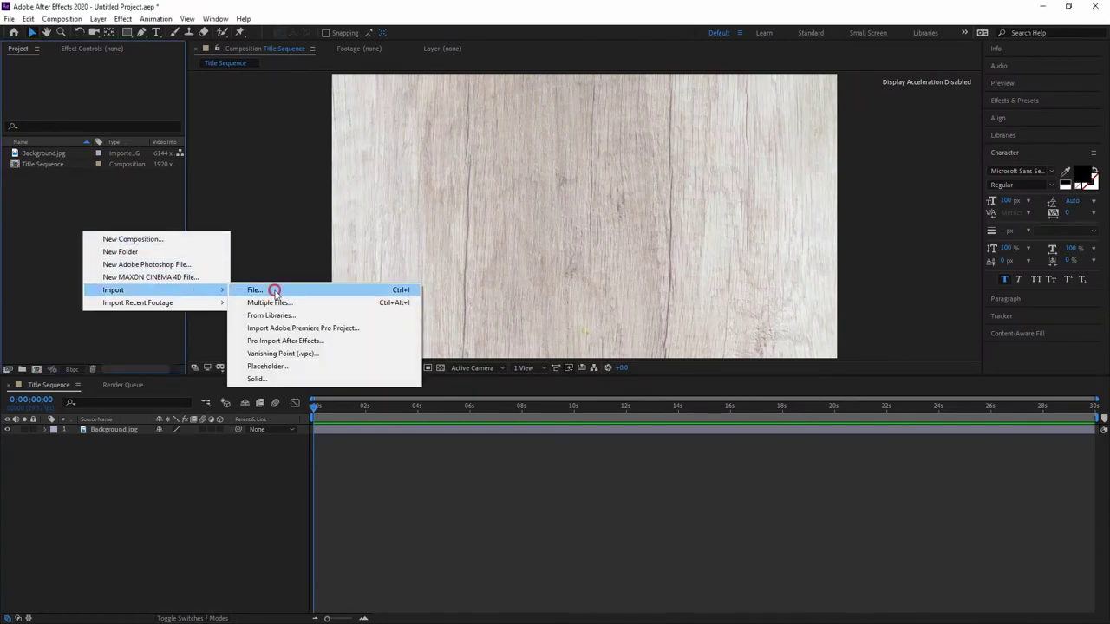
pyautogui.click(275, 293)
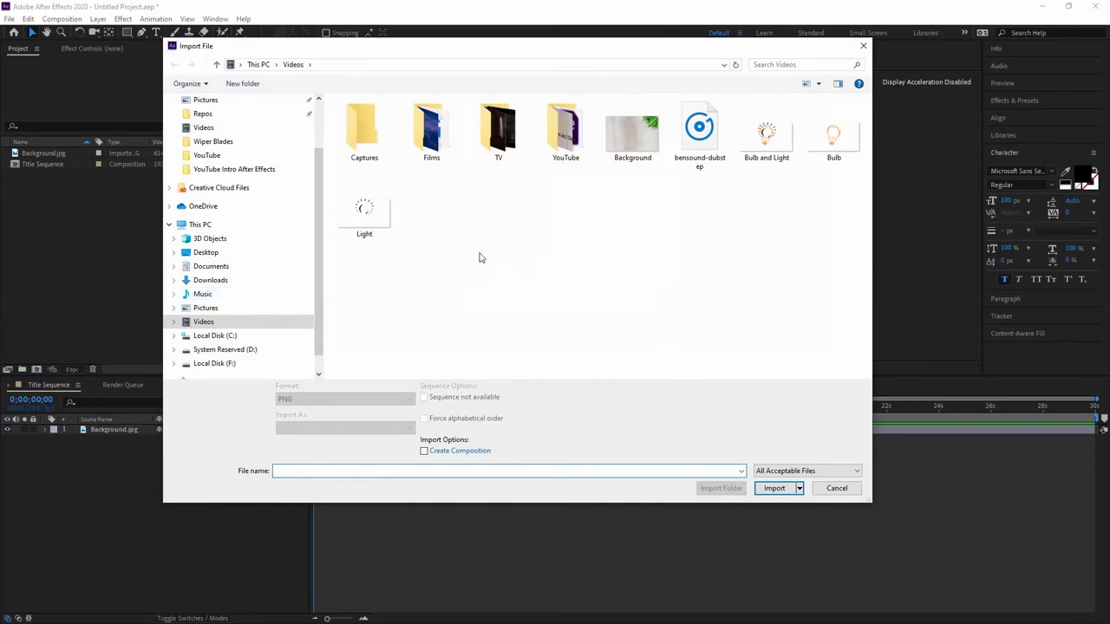
pyautogui.click(765, 159)
pyautogui.keyDown('shift'); pyautogui.click(373, 218); pyautogui.keyUp('shift')
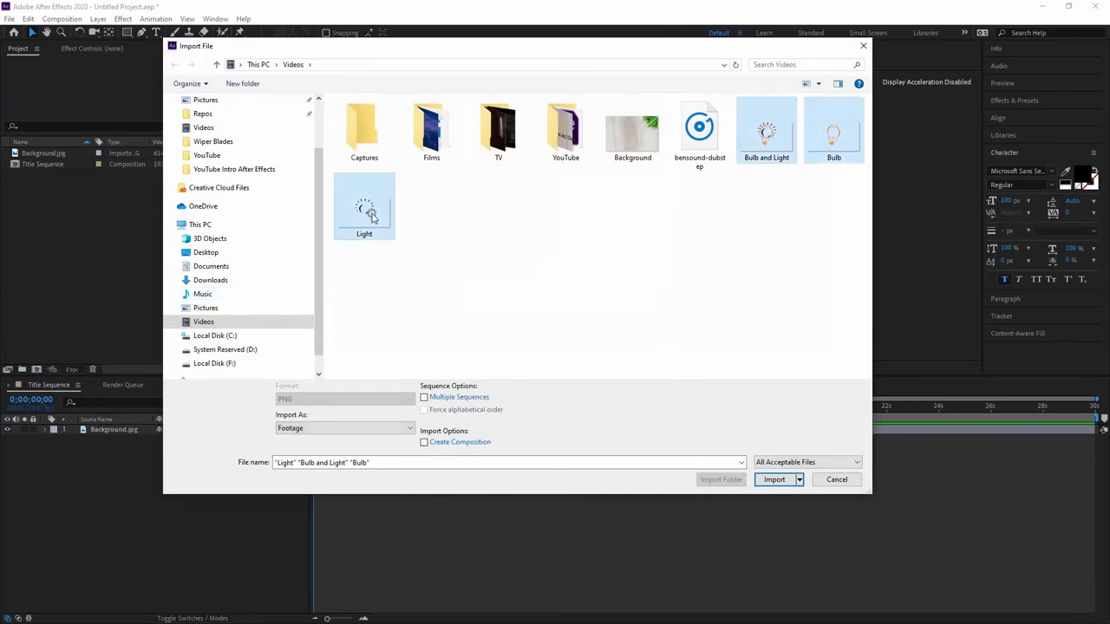
pyautogui.click(774, 479)
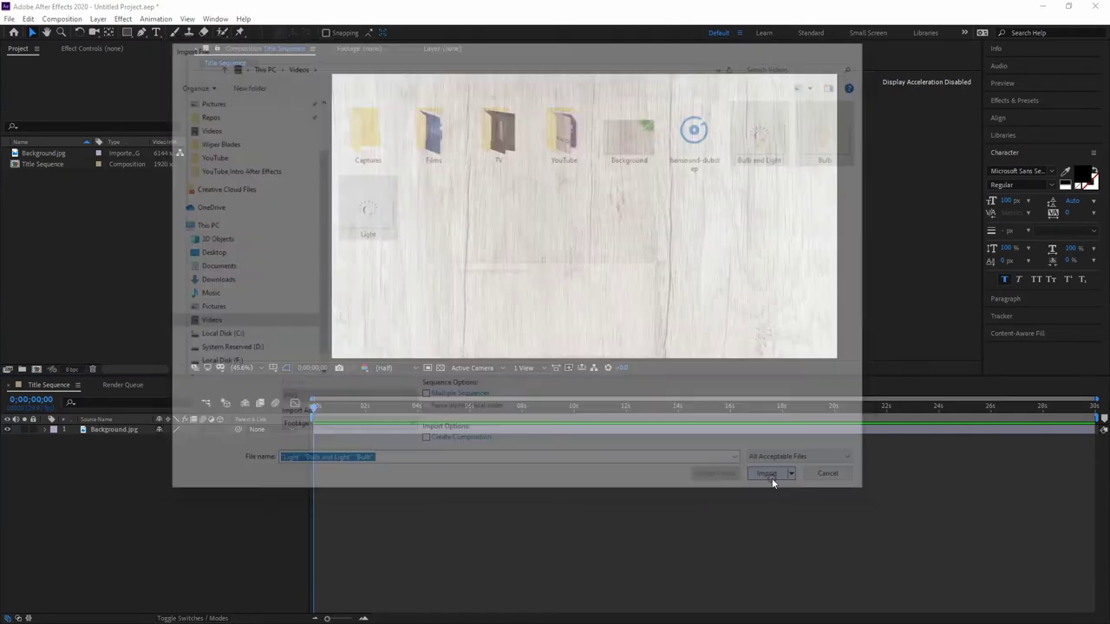
pyautogui.click(61, 248)
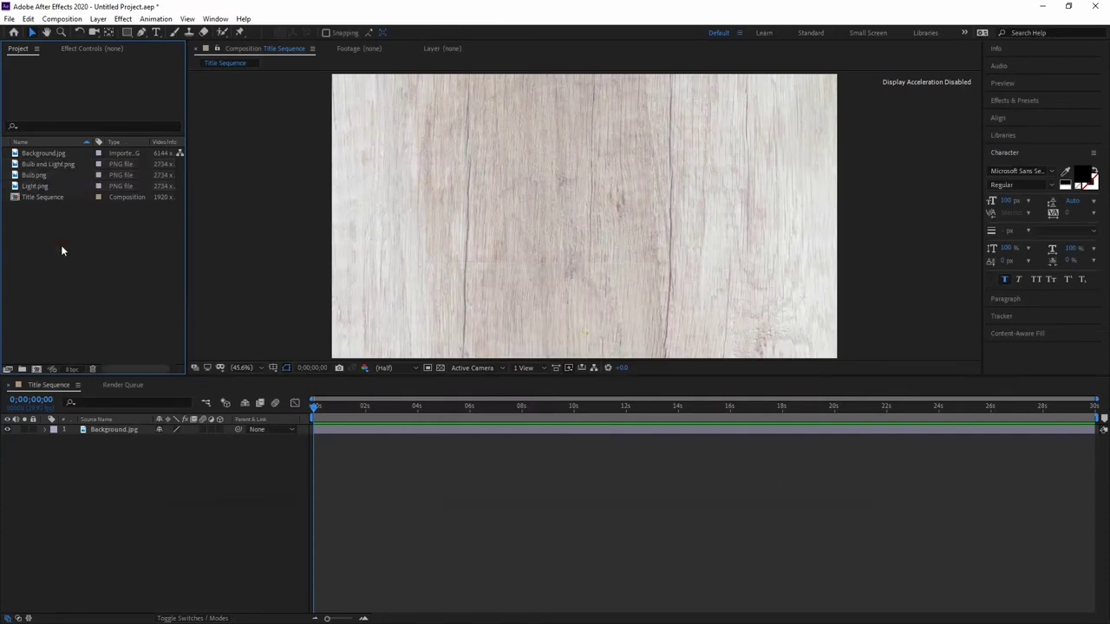
pyautogui.click(30, 176)
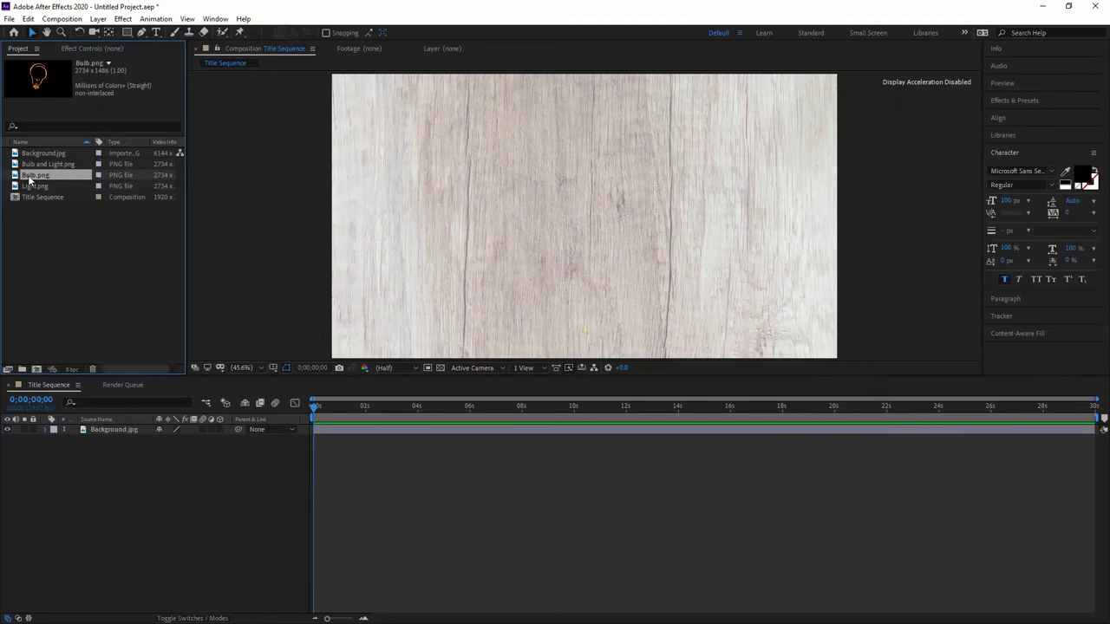
# - Add Bulb.png above Background.jpg and scale it to about 40% in the centre
pyautogui.moveTo(29, 177); pyautogui.dragTo(101, 459)
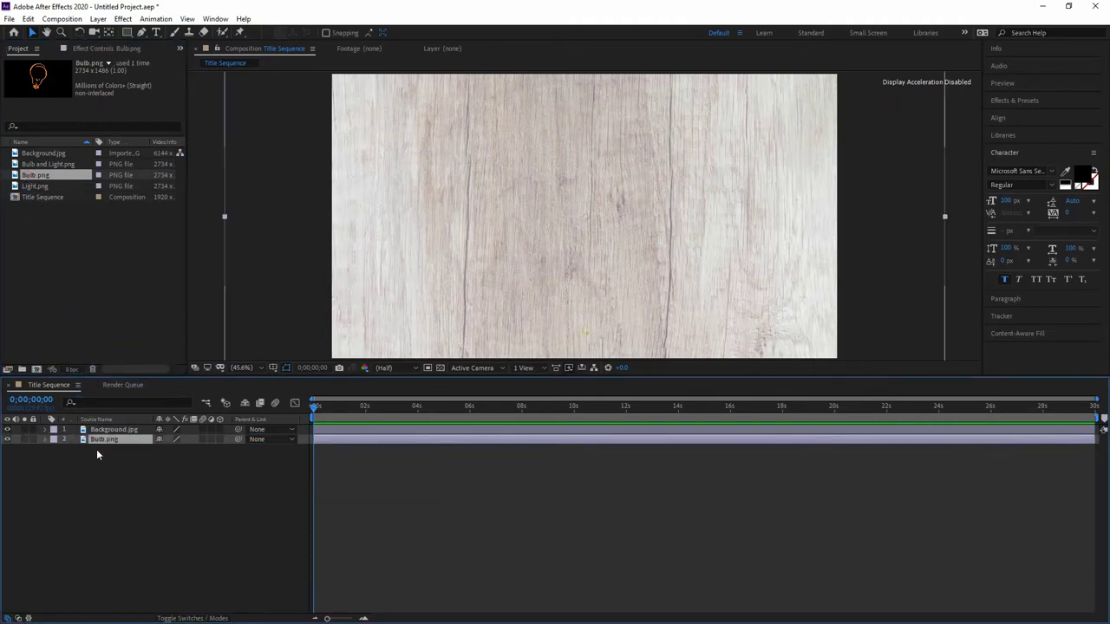
pyautogui.moveTo(101, 440); pyautogui.dragTo(99, 431)
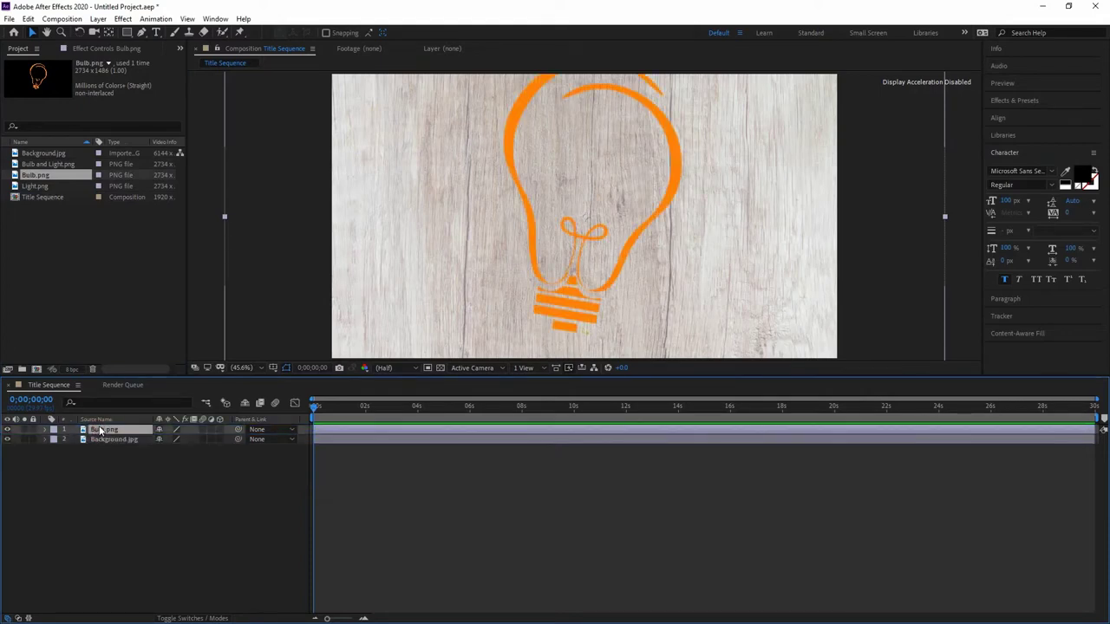
pyautogui.click(46, 430)
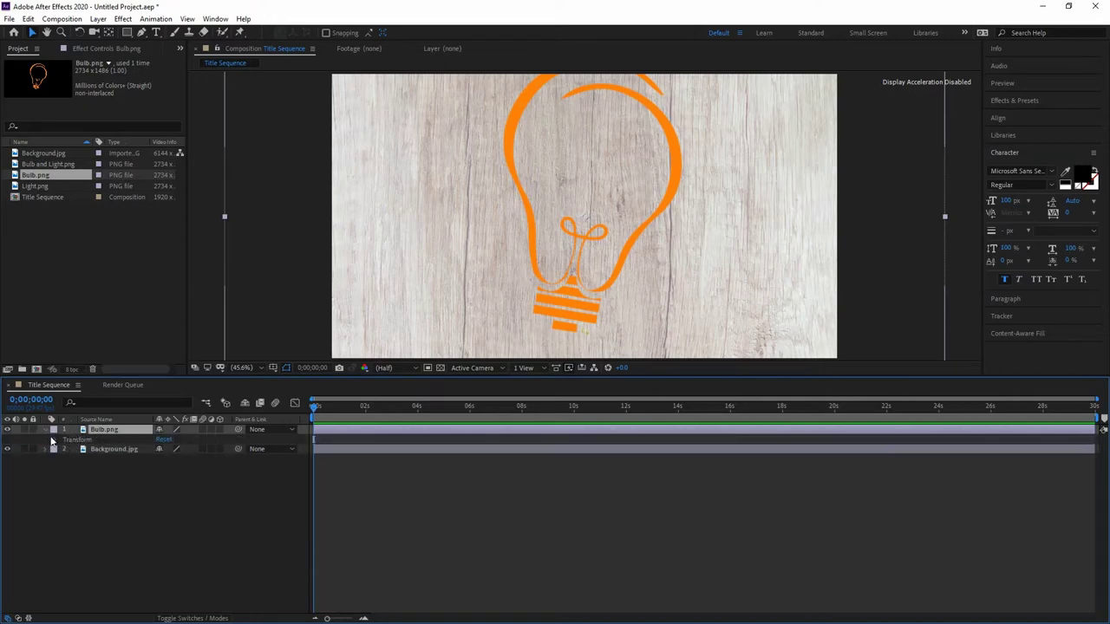
pyautogui.click(55, 440)
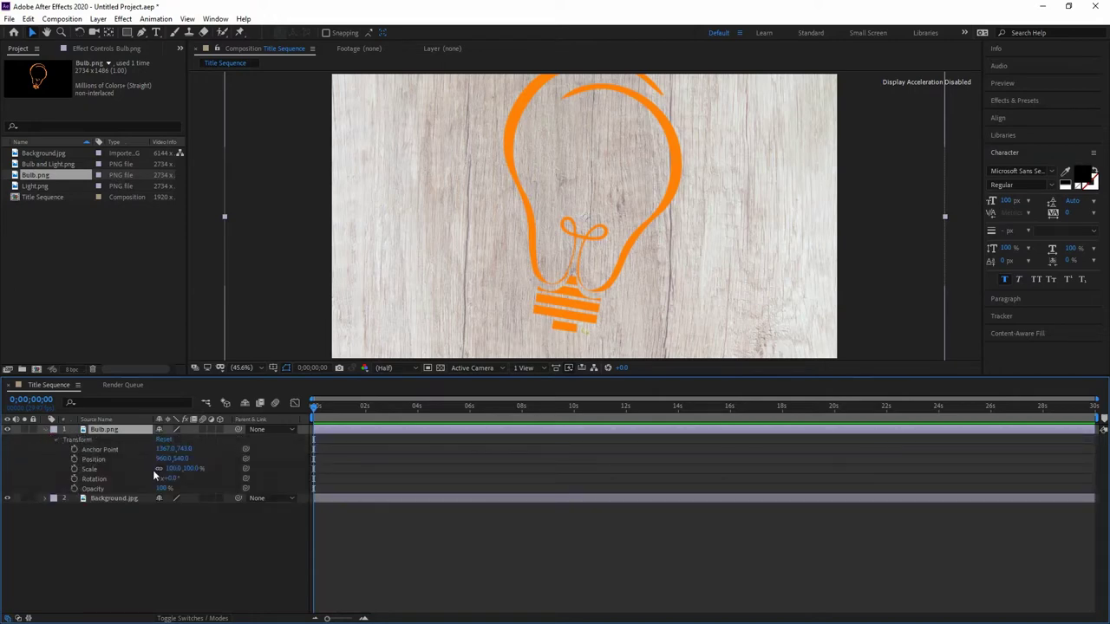
pyautogui.moveTo(172, 469); pyautogui.dragTo(139, 469)
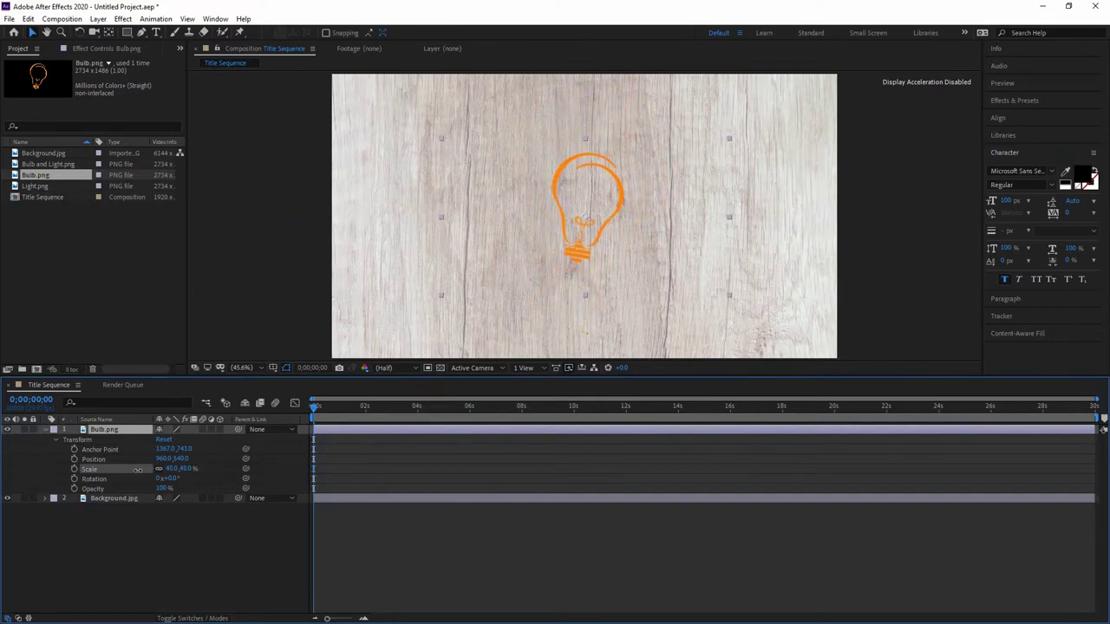
pyautogui.click(45, 430)
pyautogui.click(110, 486)
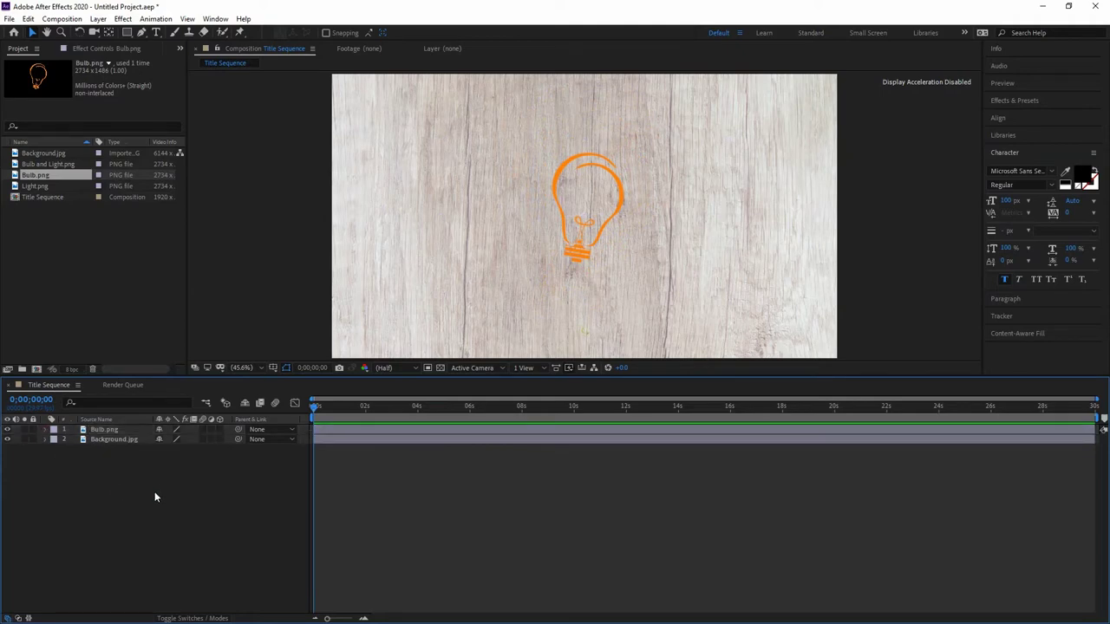
# - Add a new text layer, type 'Learn As I Do' in the viewer, and select the text
pyautogui.rightClick(159, 476)
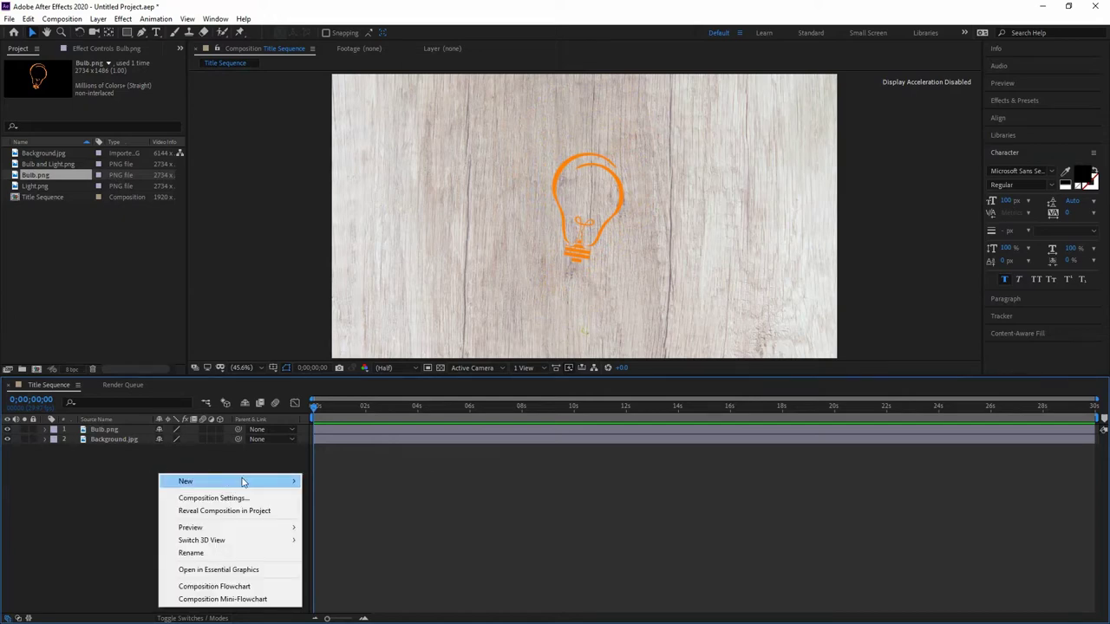
pyautogui.moveTo(246, 482)
pyautogui.click(351, 501)
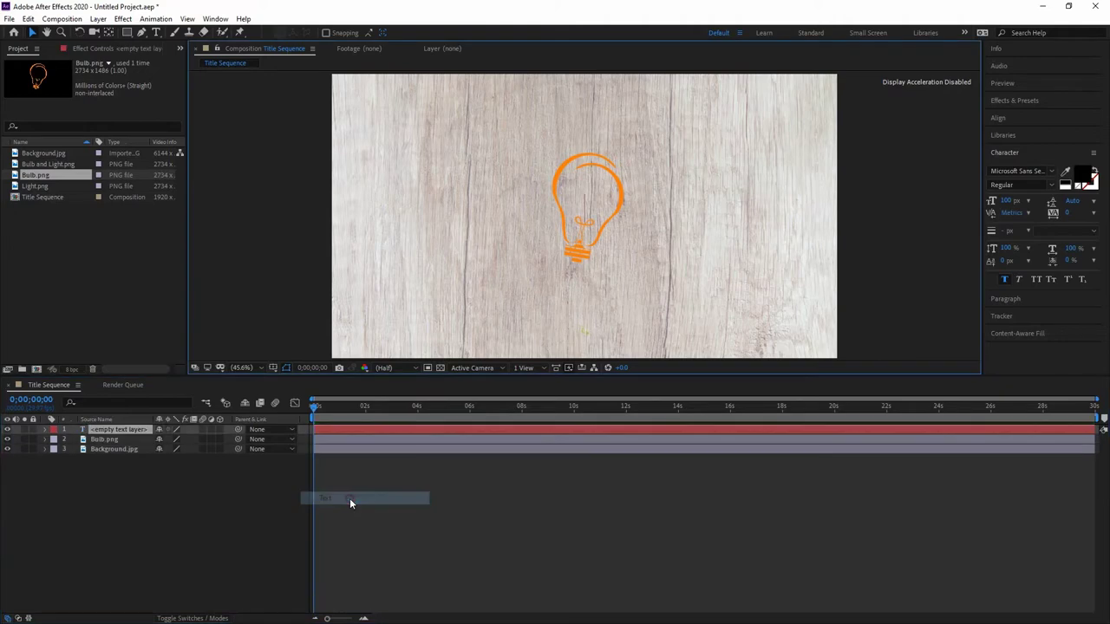
pyautogui.click(461, 305)
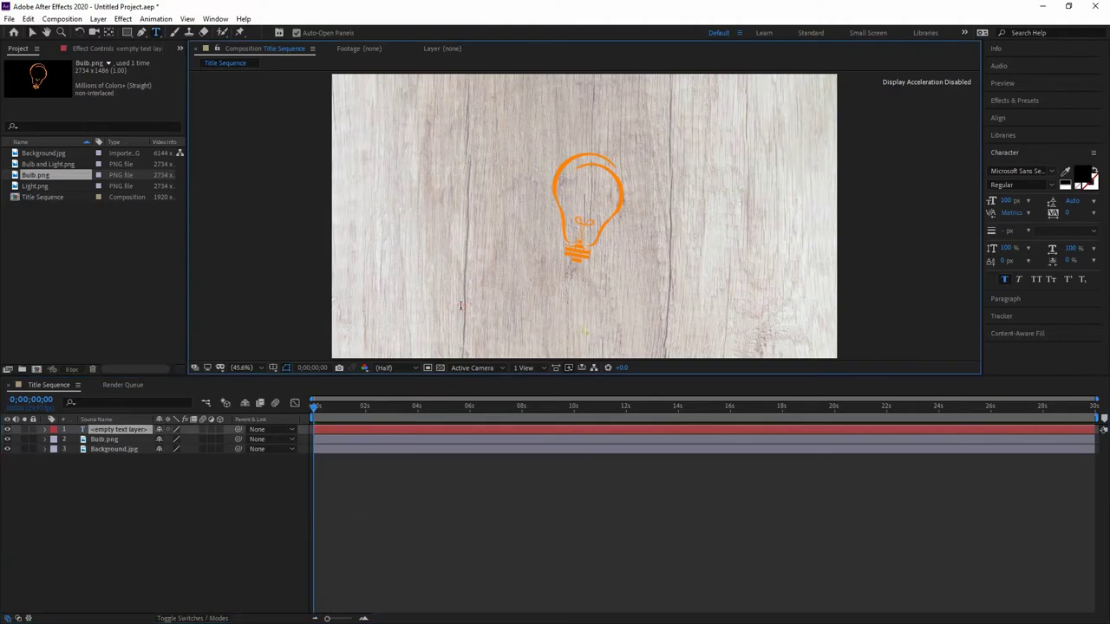
pyautogui.write('Lea')
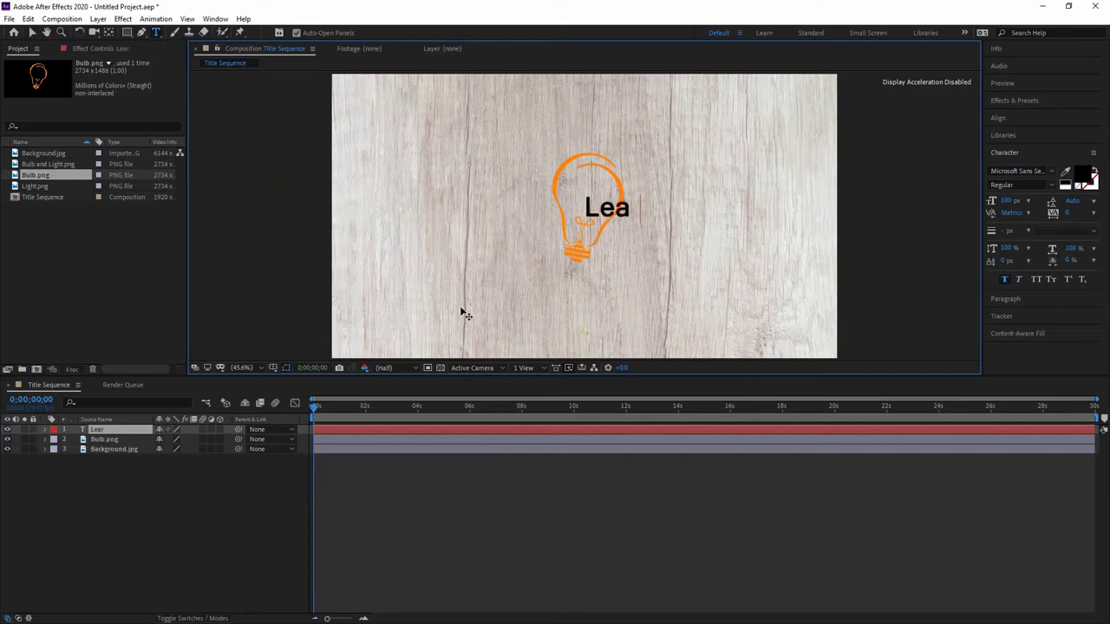
pyautogui.write('rn As')
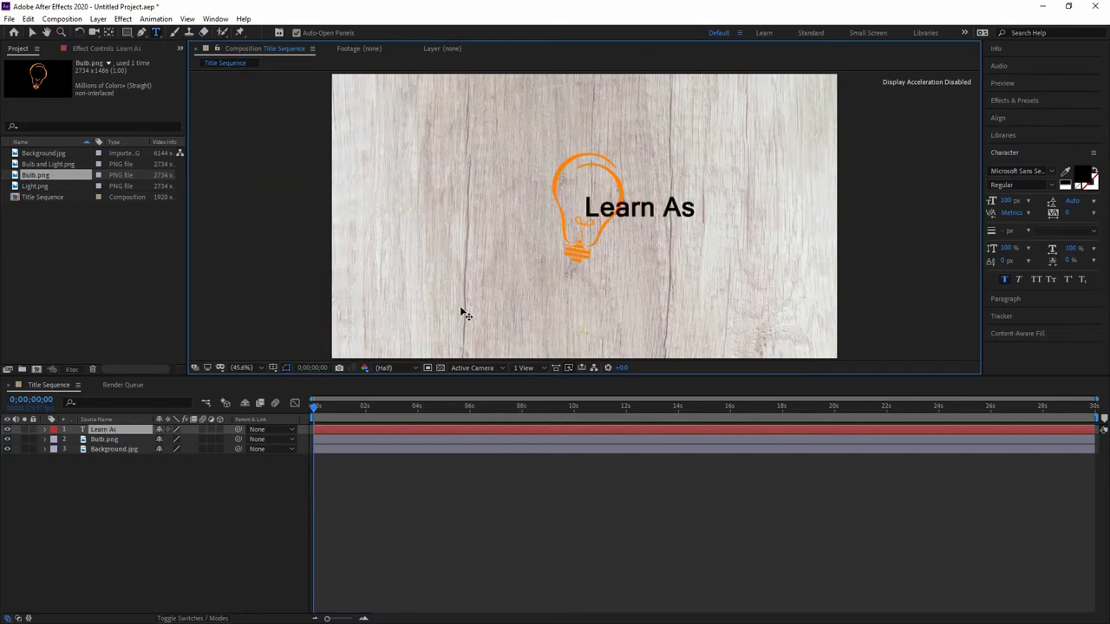
pyautogui.write(' I Do')
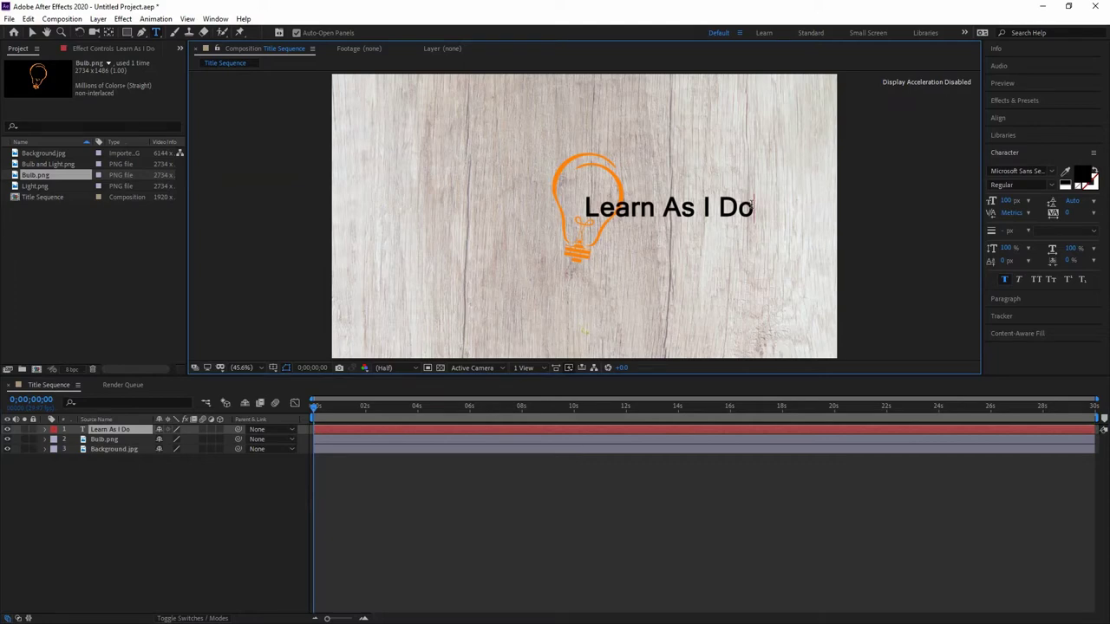
pyautogui.moveTo(753, 207); pyautogui.dragTo(587, 206)
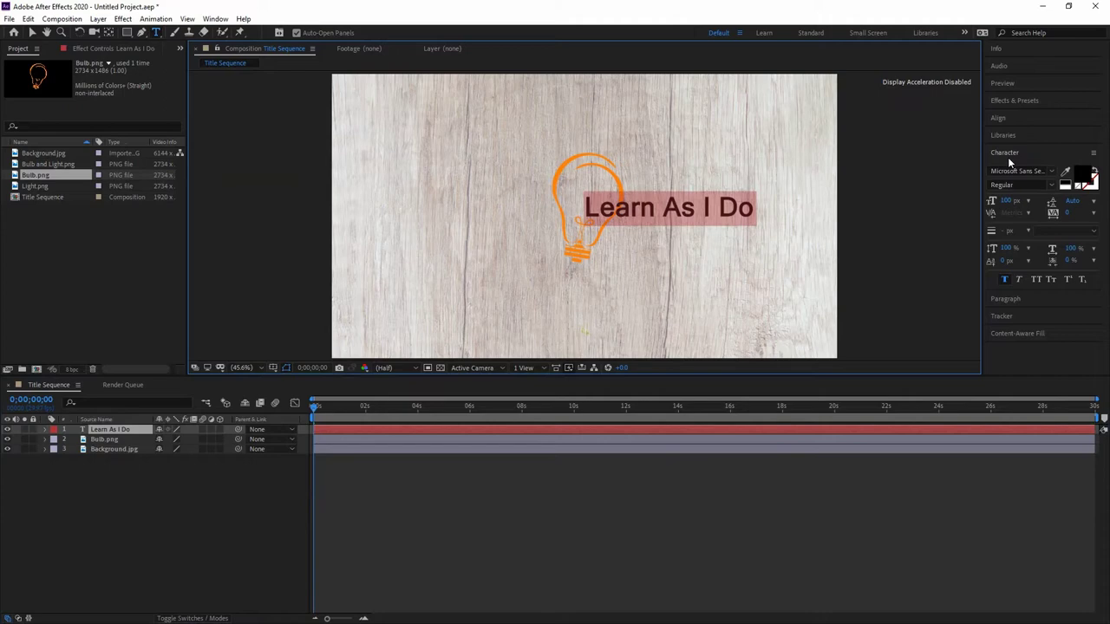
# - Style the title in Segoe Print, 160 px, -75 tracking, and move it beneath the bulb
pyautogui.click(1052, 174)
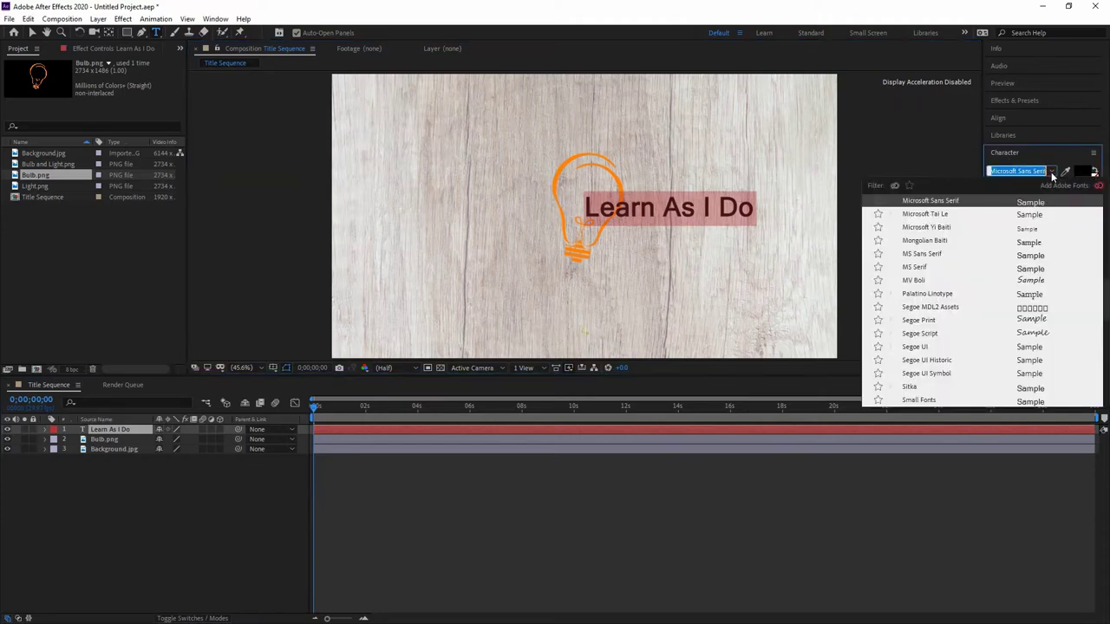
pyautogui.click(917, 319)
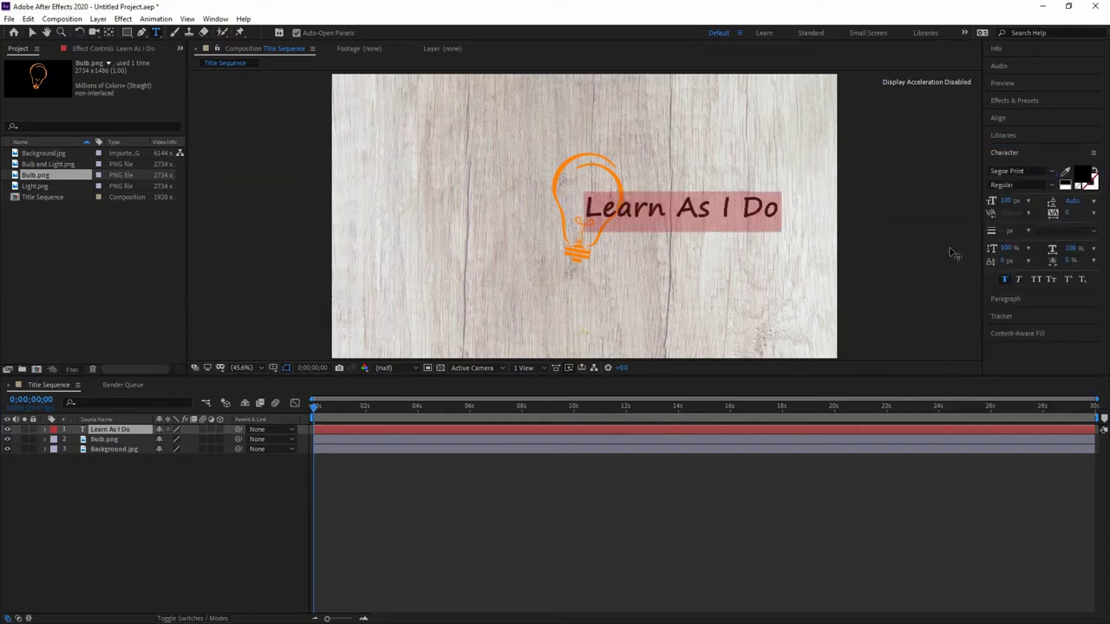
pyautogui.click(1007, 201)
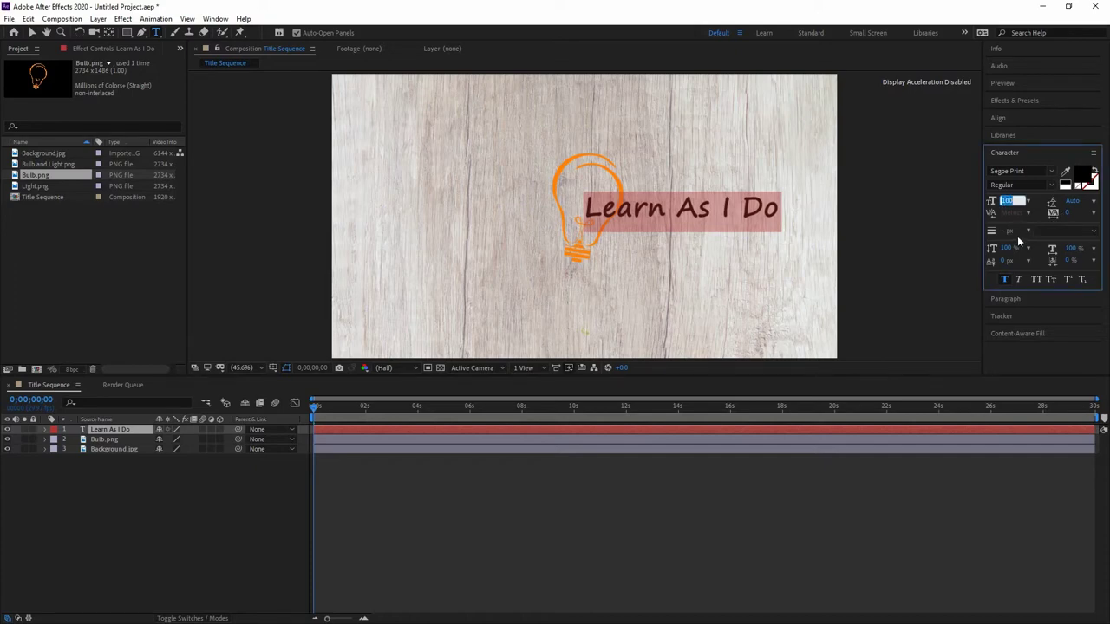
pyautogui.write('160')
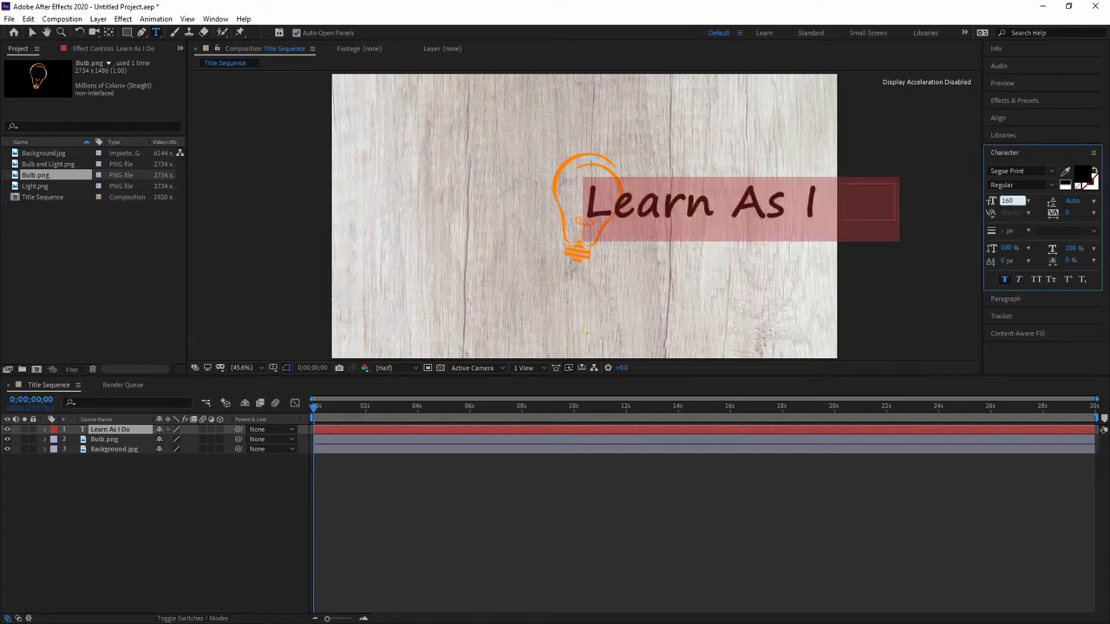
pyautogui.press('Return')
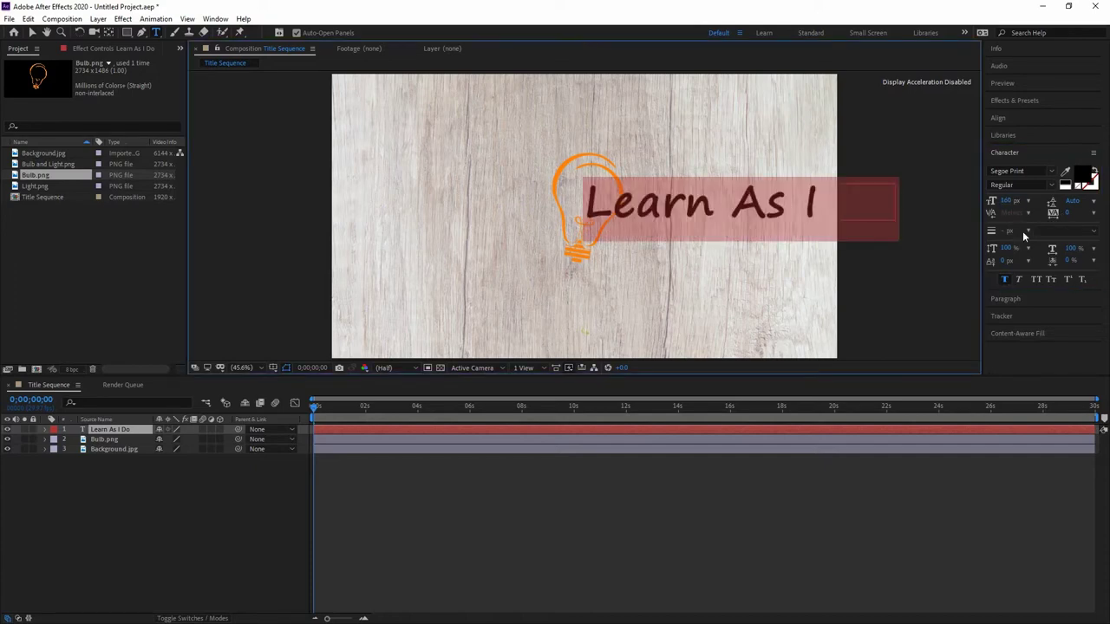
pyautogui.click(1069, 215)
pyautogui.moveTo(1070, 212); pyautogui.dragTo(1029, 214)
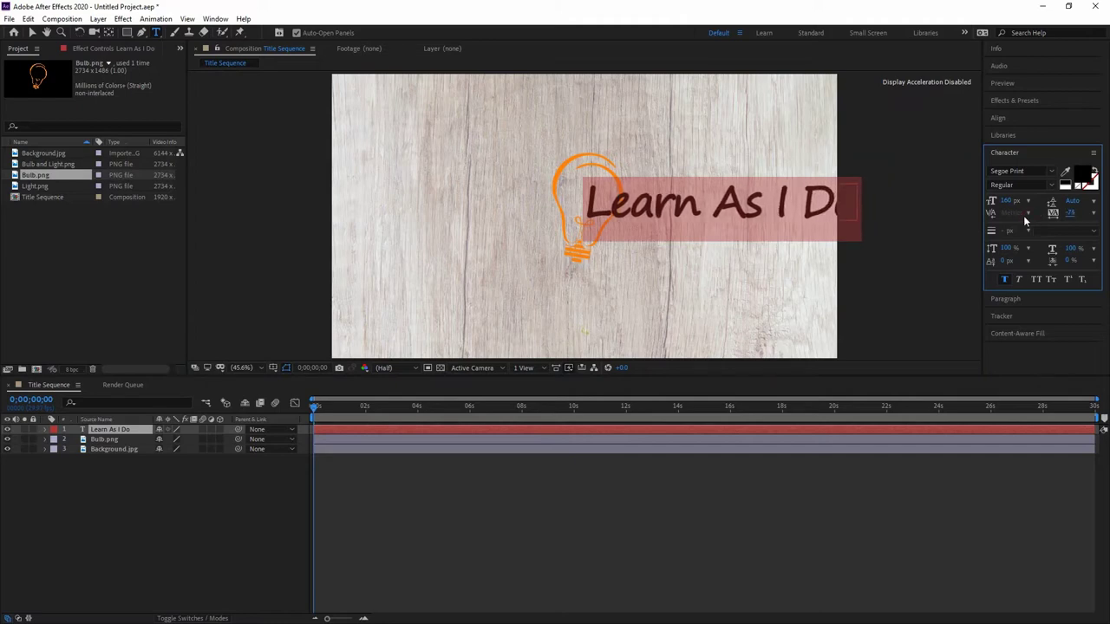
pyautogui.click(32, 32)
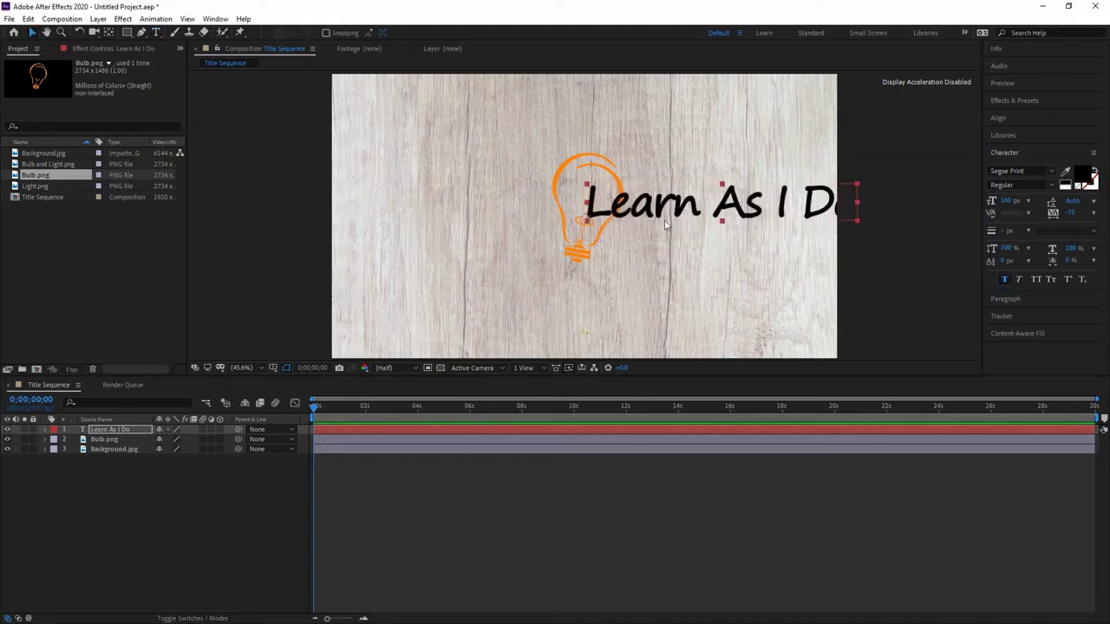
pyautogui.moveTo(719, 221); pyautogui.dragTo(601, 279)
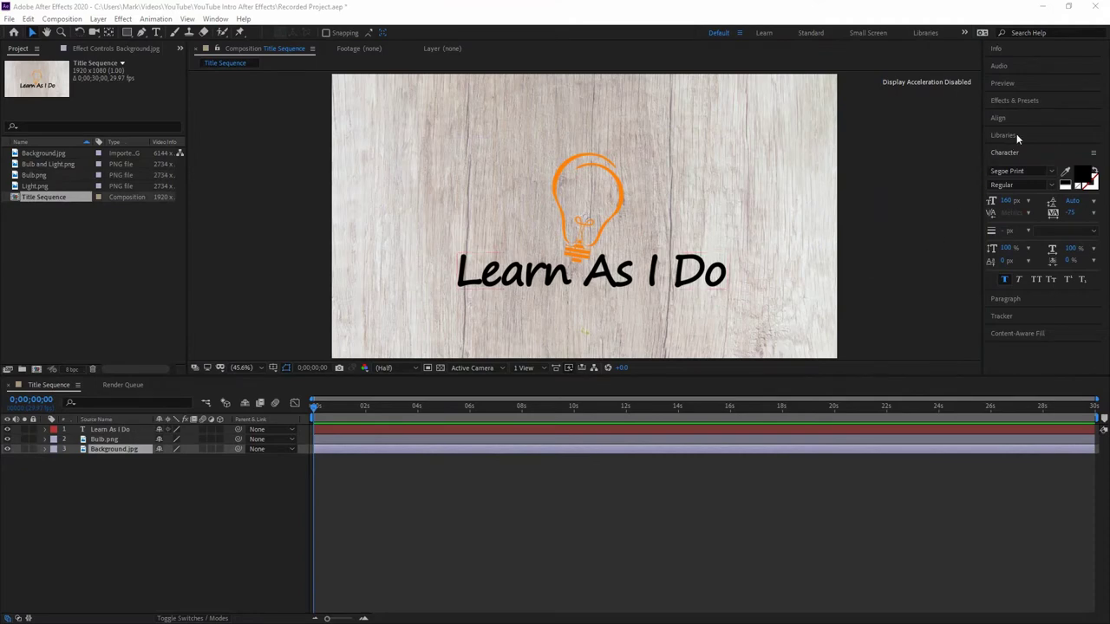
# - Drag the Text > Mechanical > Algorithm preset onto the 'Learn As I Do' title
pyautogui.click(1033, 101)
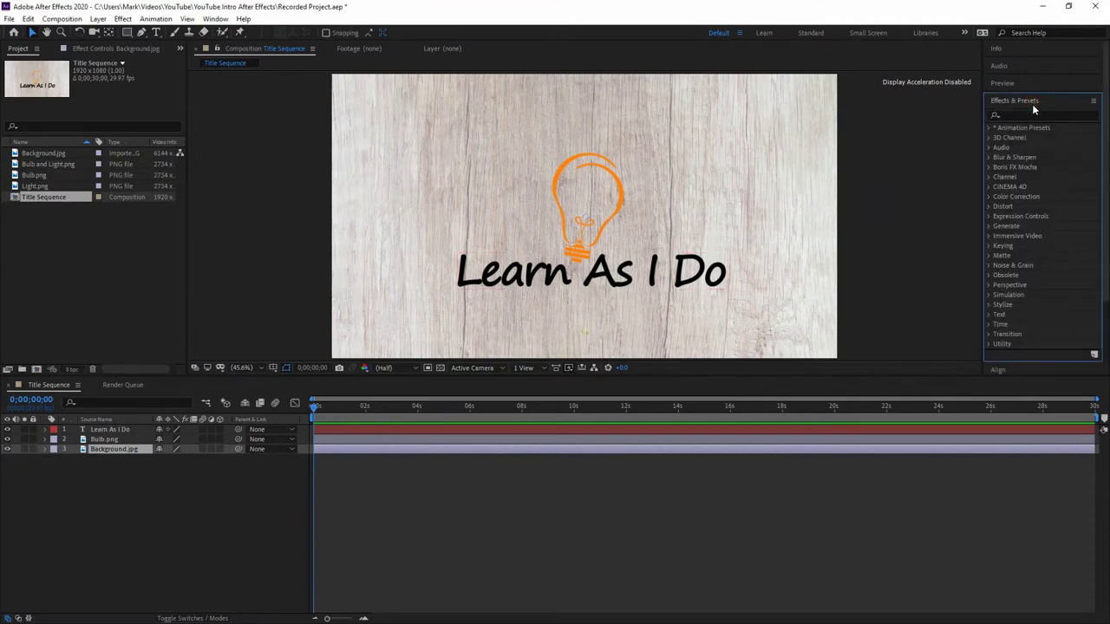
pyautogui.click(990, 129)
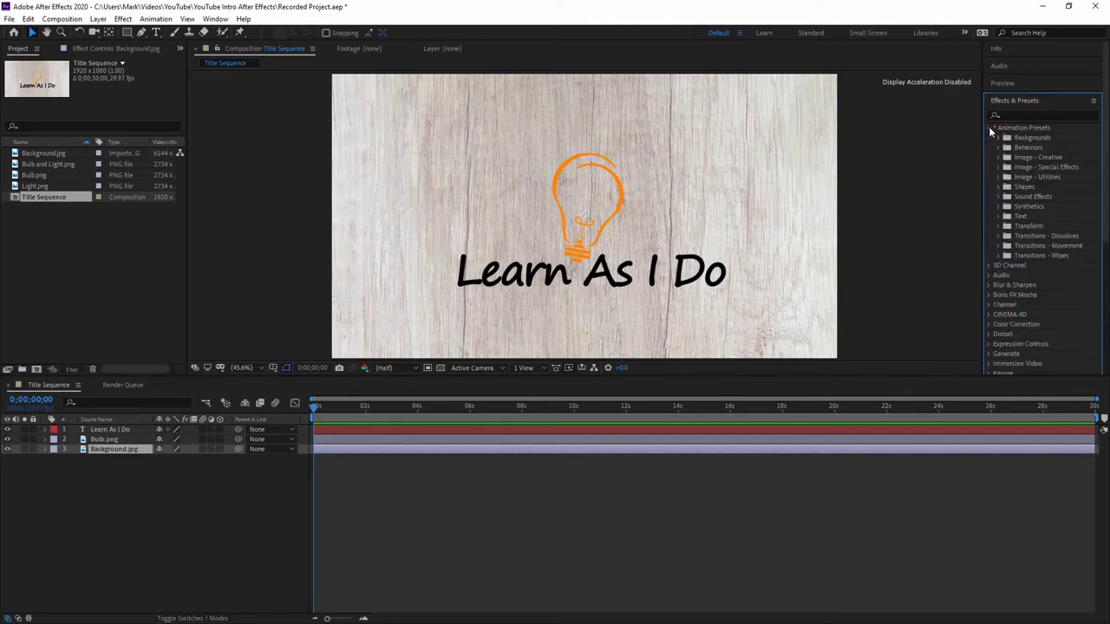
pyautogui.click(997, 216)
pyautogui.scroll(-1, 1043, 224)
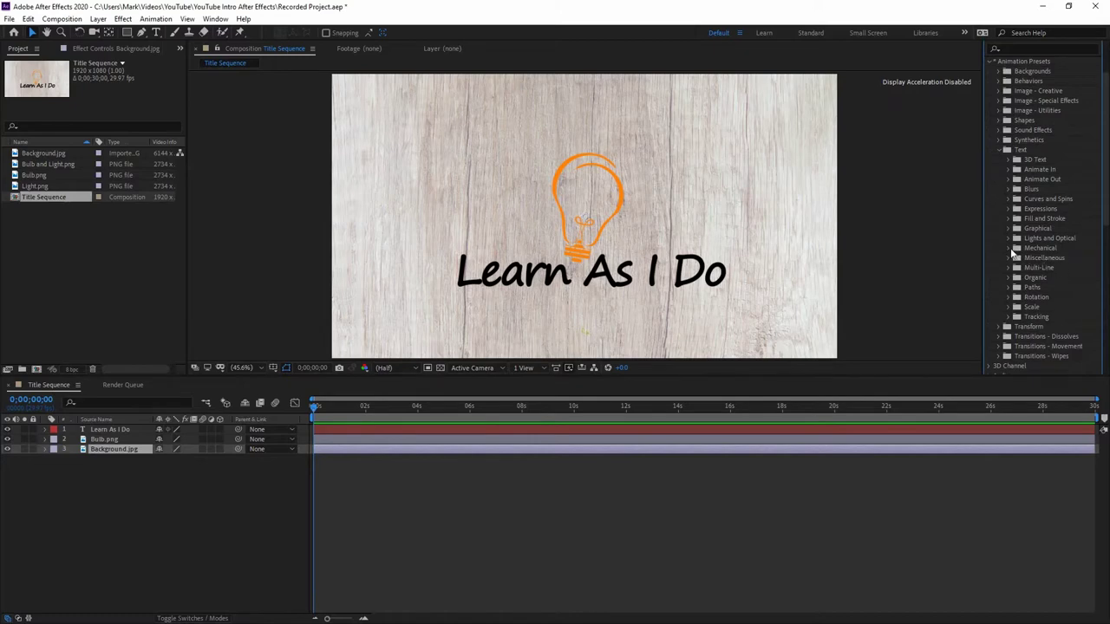
pyautogui.click(1011, 249)
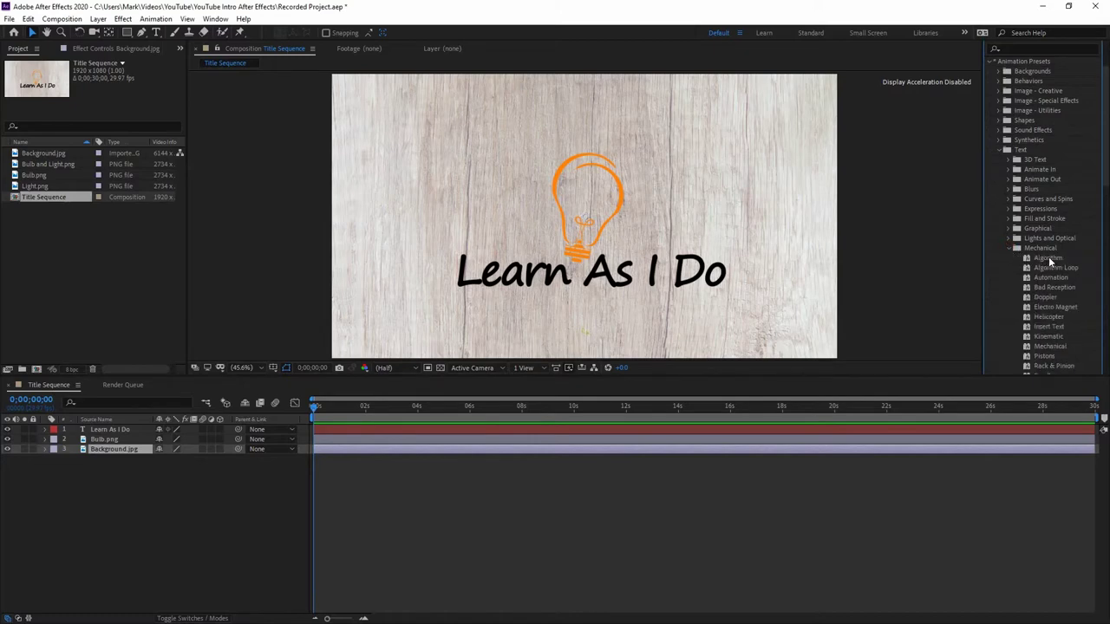
pyautogui.moveTo(1052, 257); pyautogui.dragTo(111, 430)
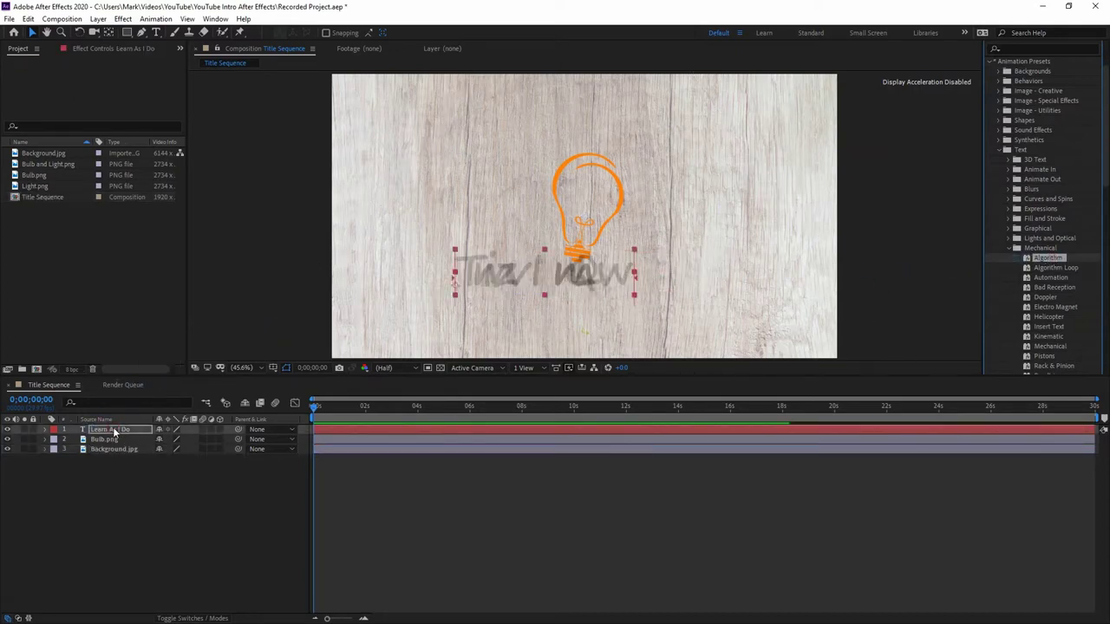
# - Preview the title animation, then shift the title layer's in point to about 1 second
pyautogui.press('space')
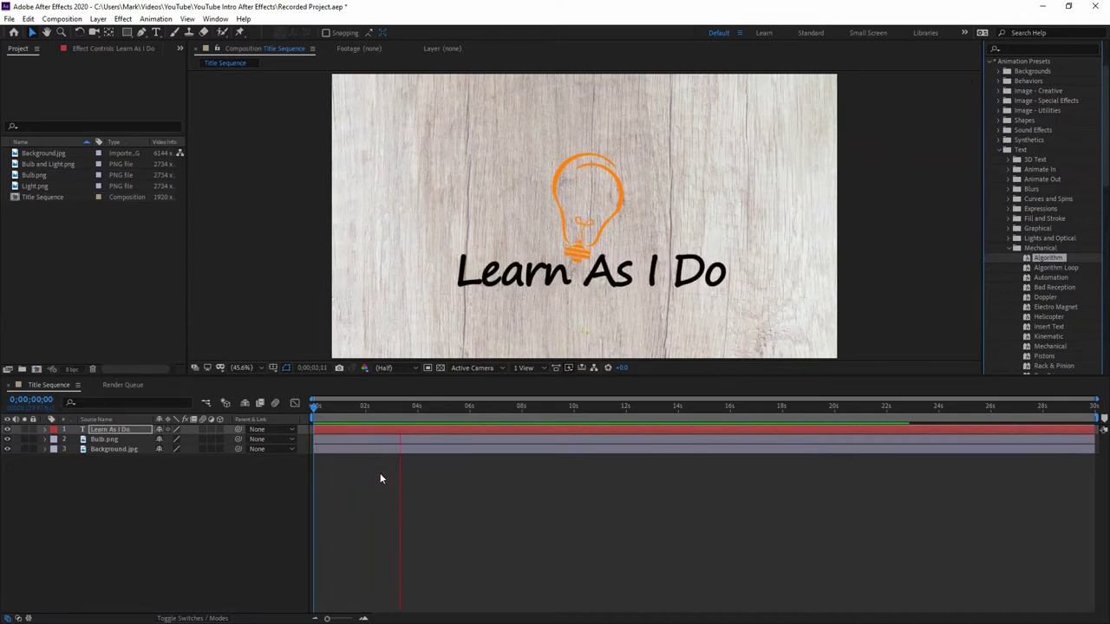
pyautogui.press('space')
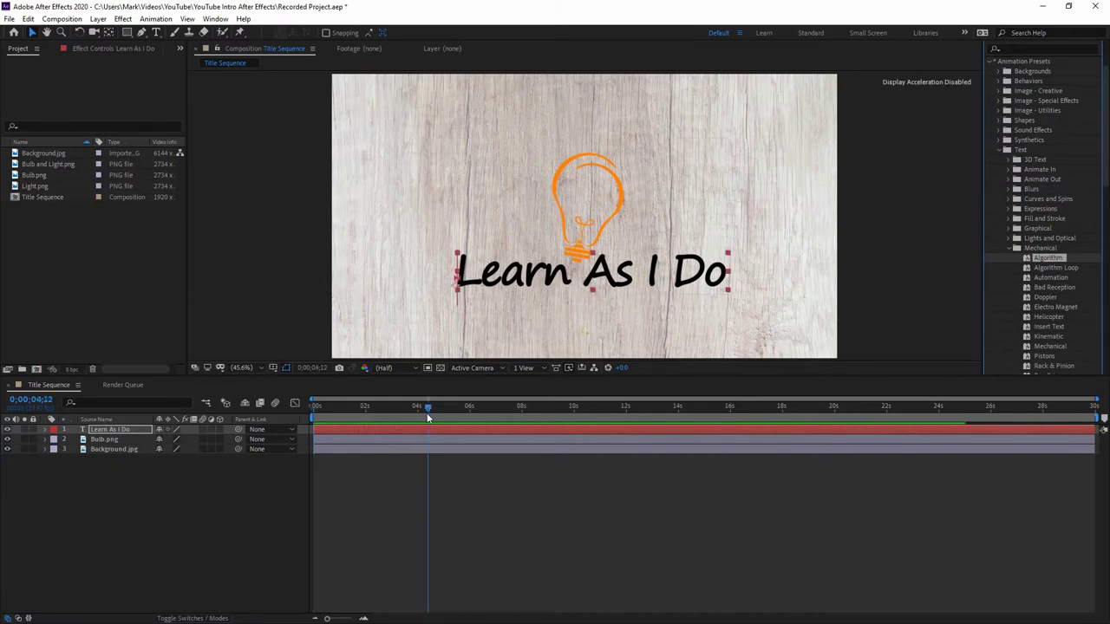
pyautogui.moveTo(427, 406); pyautogui.dragTo(309, 414)
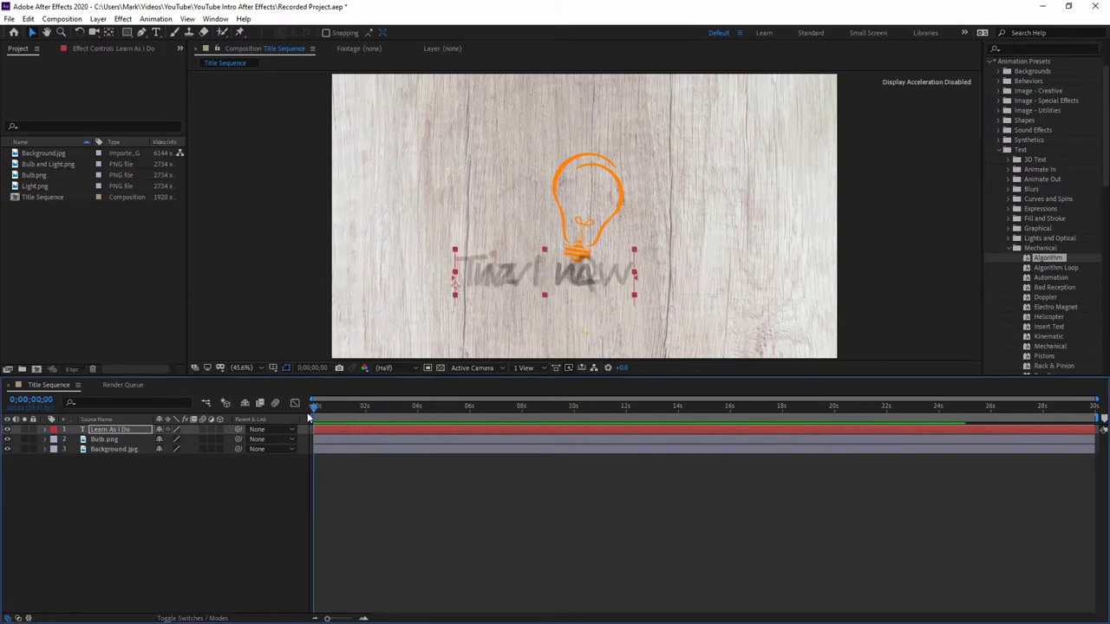
pyautogui.click(45, 431)
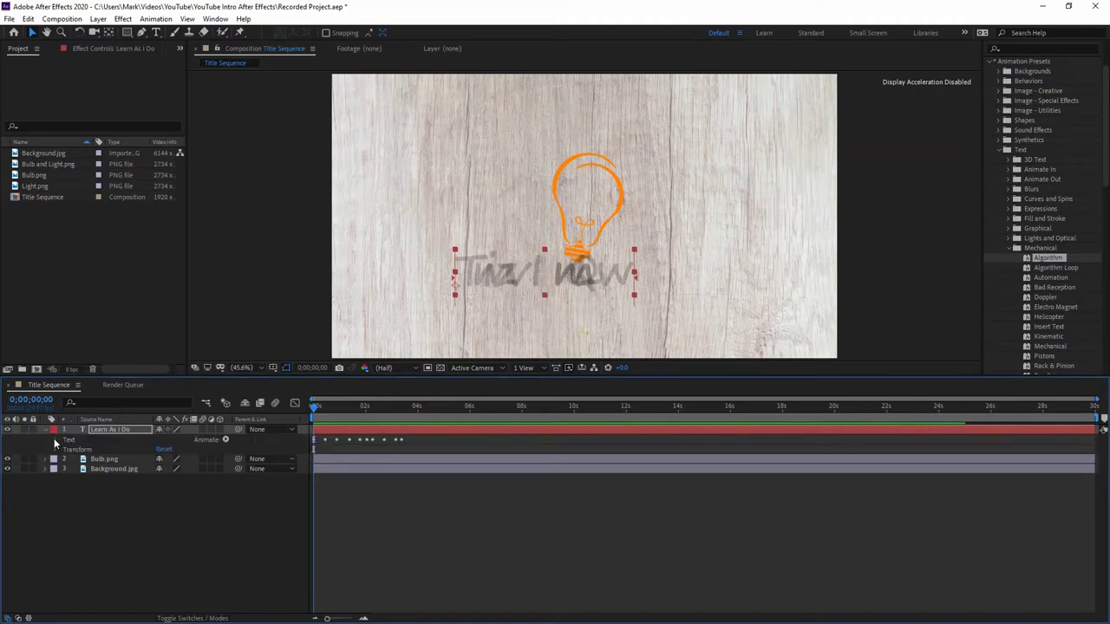
pyautogui.click(55, 439)
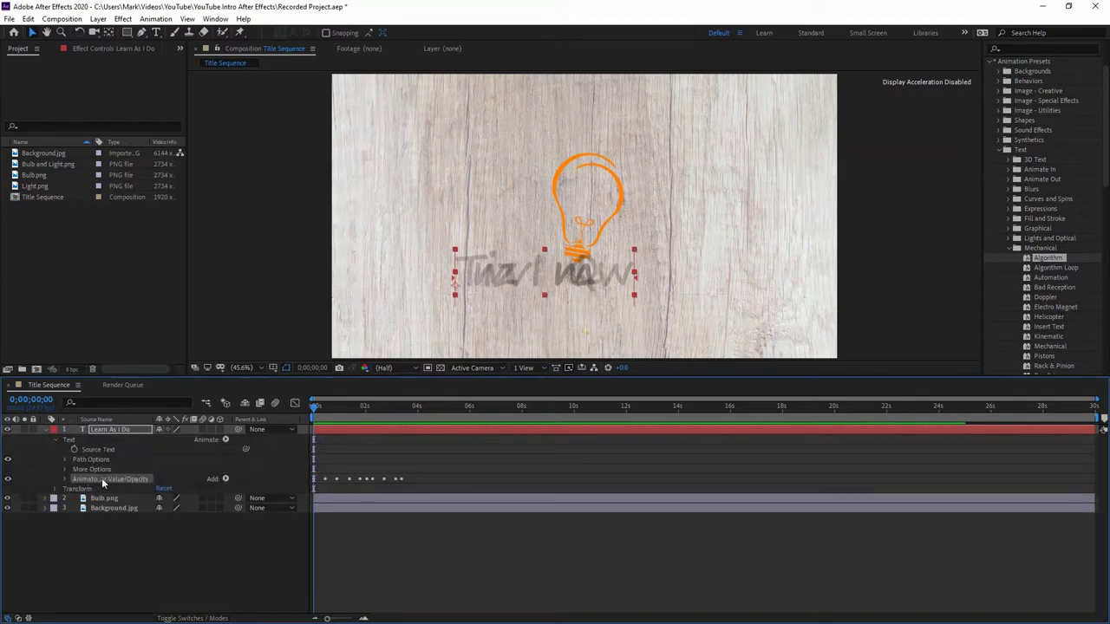
pyautogui.click(55, 441)
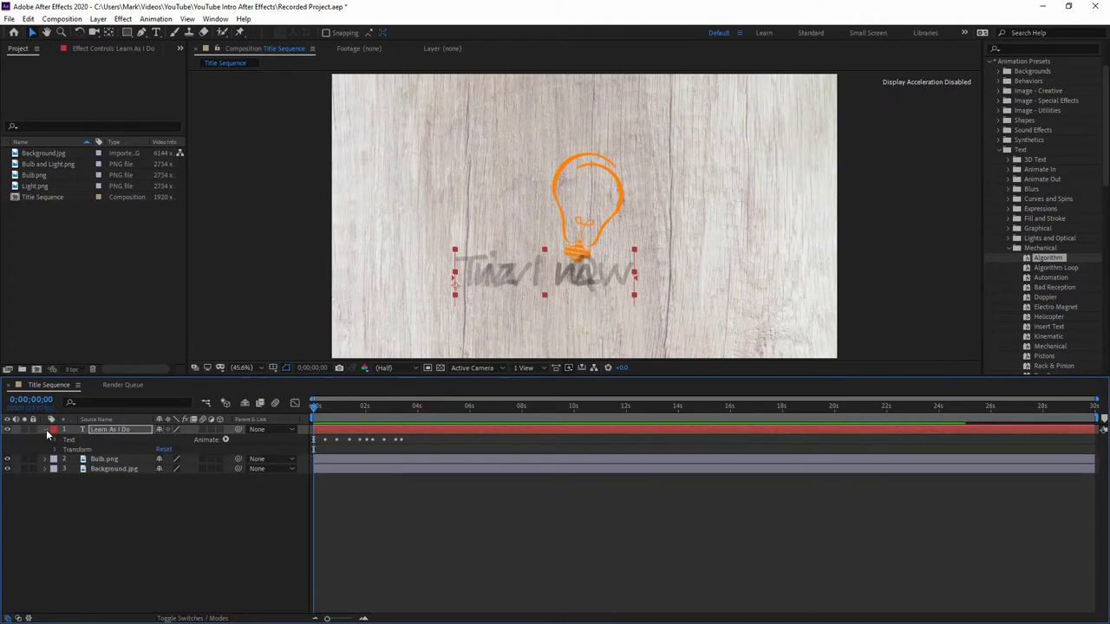
pyautogui.click(48, 432)
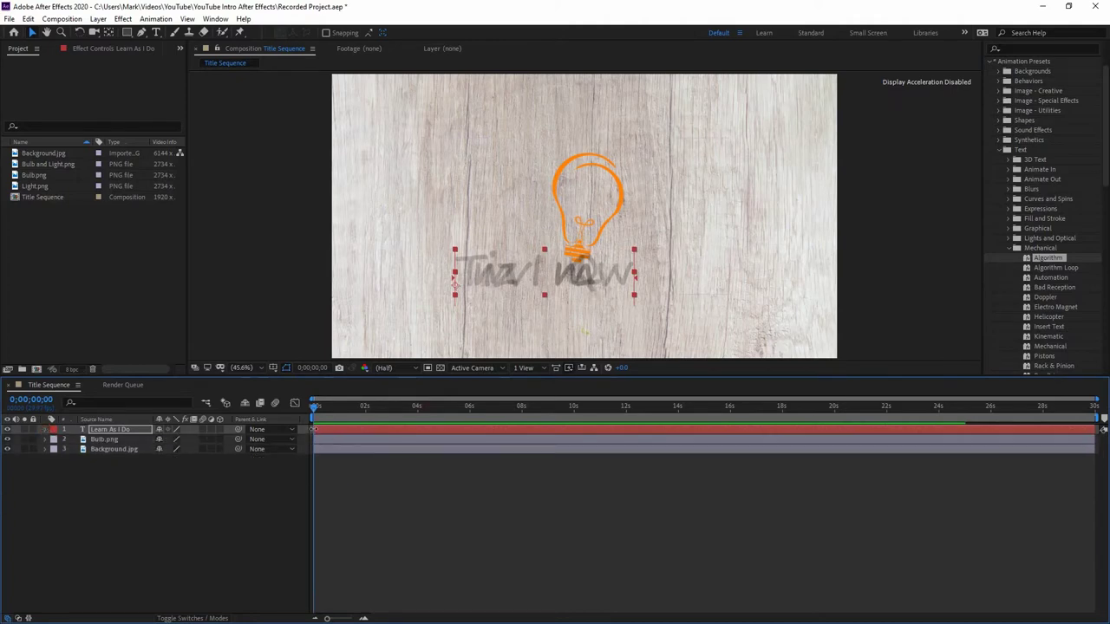
pyautogui.moveTo(314, 429); pyautogui.dragTo(345, 429)
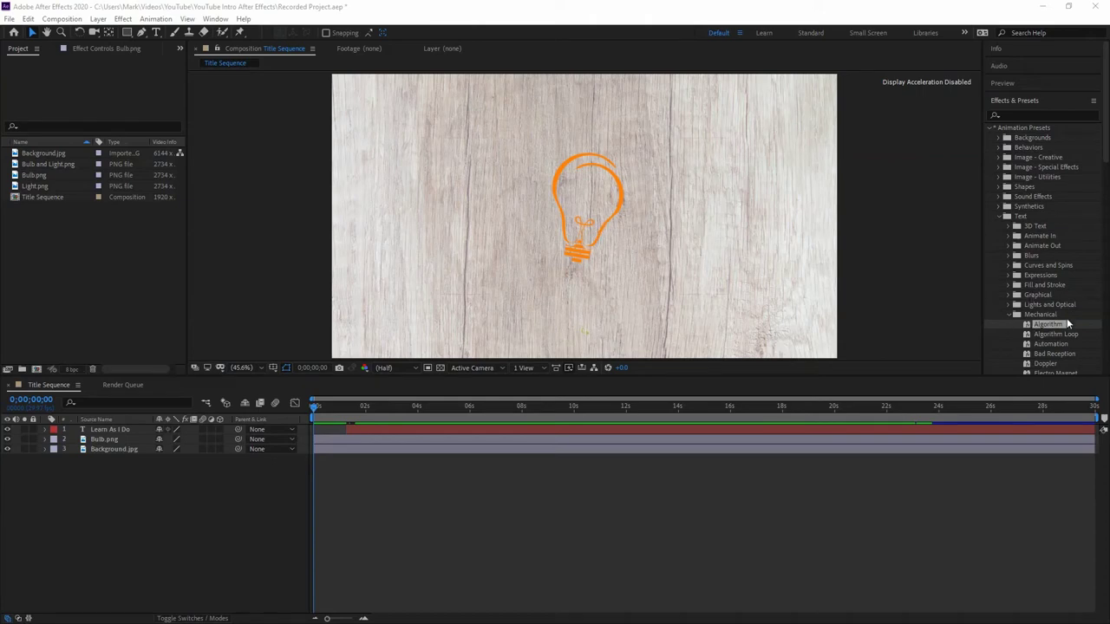
pyautogui.click(1022, 116)
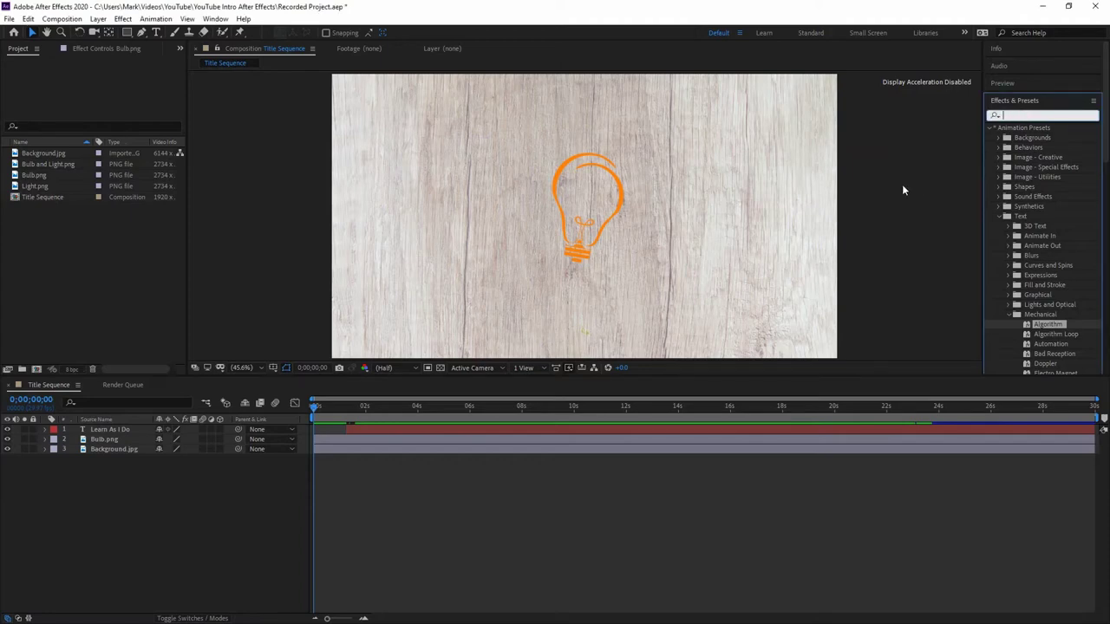
# - Apply the Wiggle - gelatin preset to Bulb.png and preview the wobble with the title
pyautogui.write('wiggle')
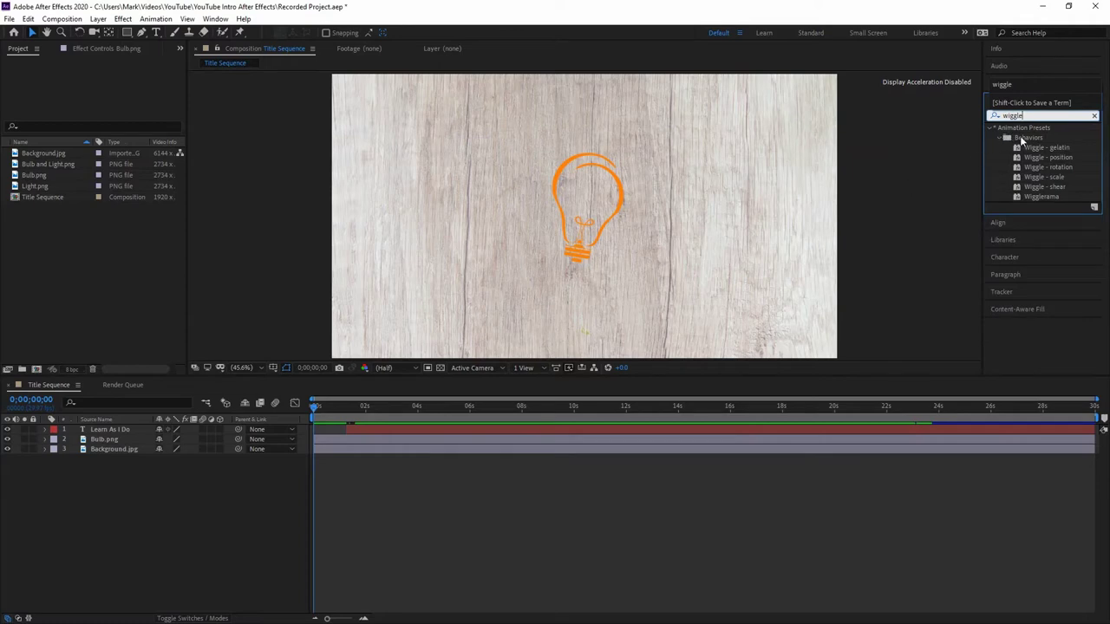
pyautogui.moveTo(1059, 151); pyautogui.dragTo(102, 440)
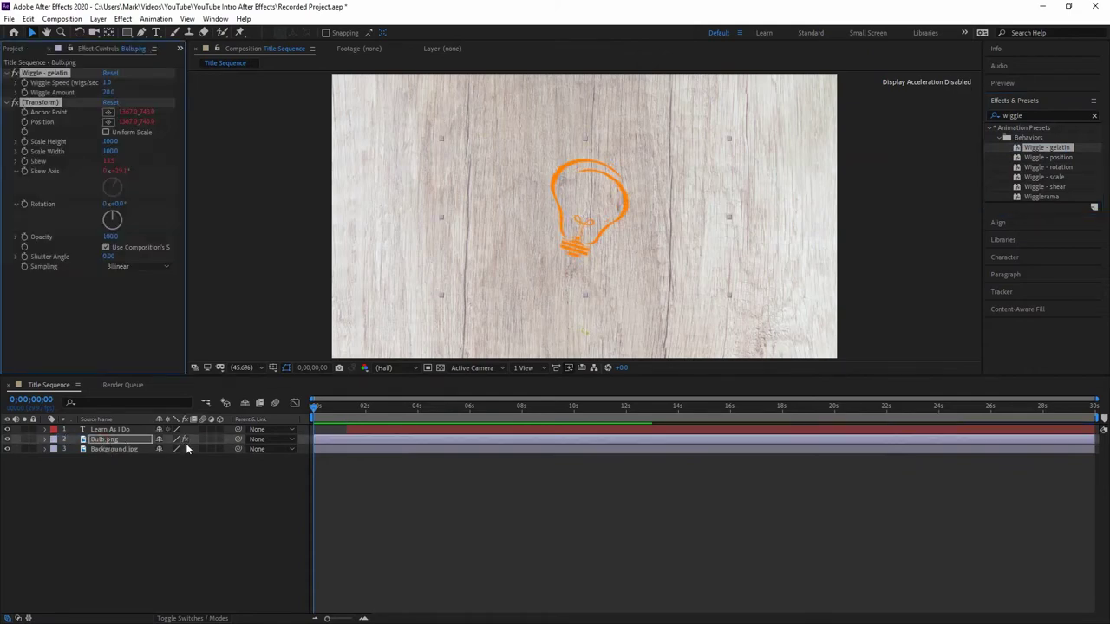
pyautogui.press('space')
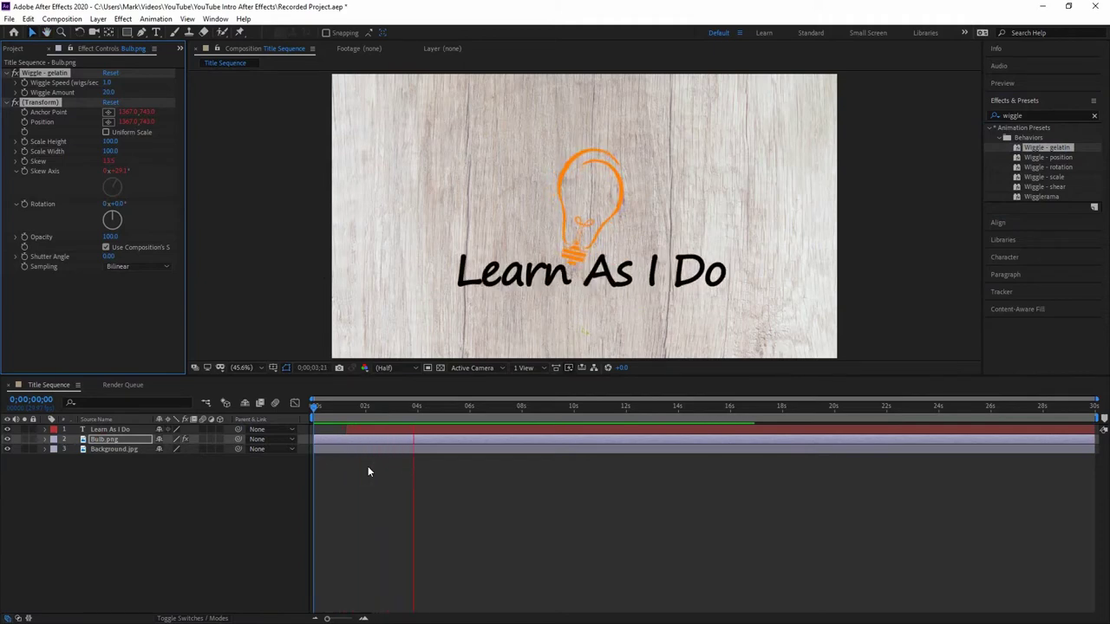
pyautogui.press('space')
# - Check the effects on the Bulb.png layer, then collapse its properties
pyautogui.click(45, 439)
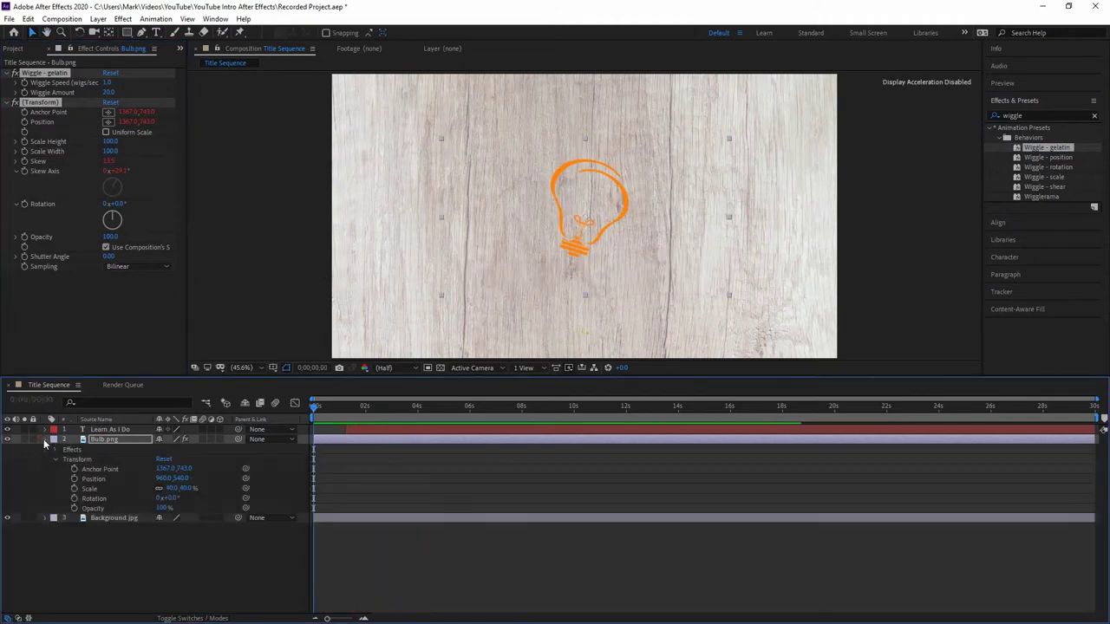
pyautogui.click(56, 450)
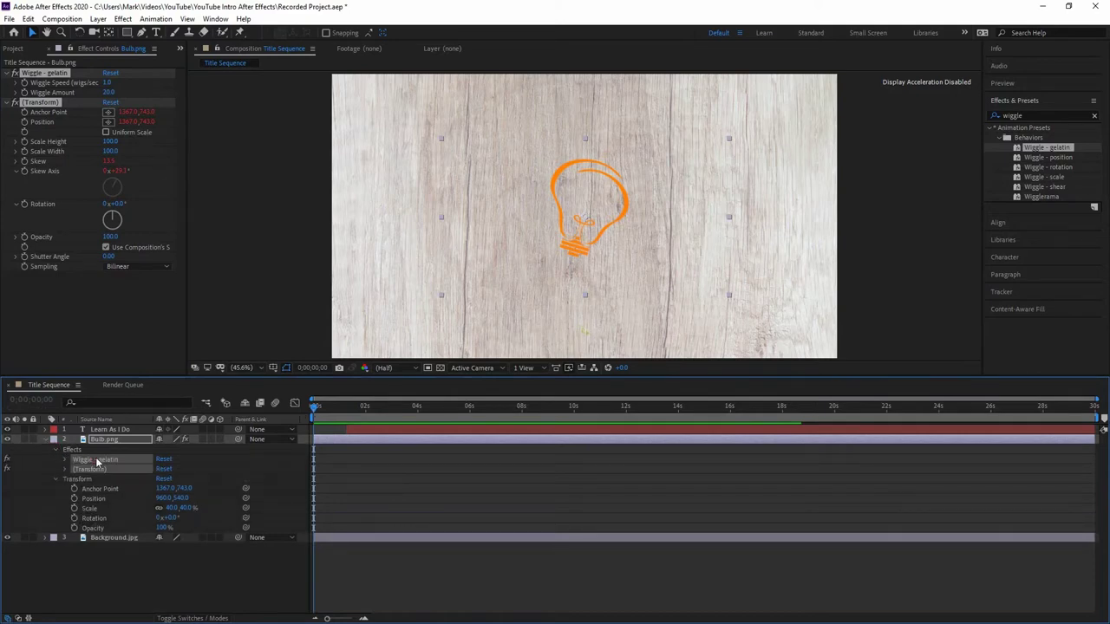
pyautogui.click(56, 450)
pyautogui.click(45, 439)
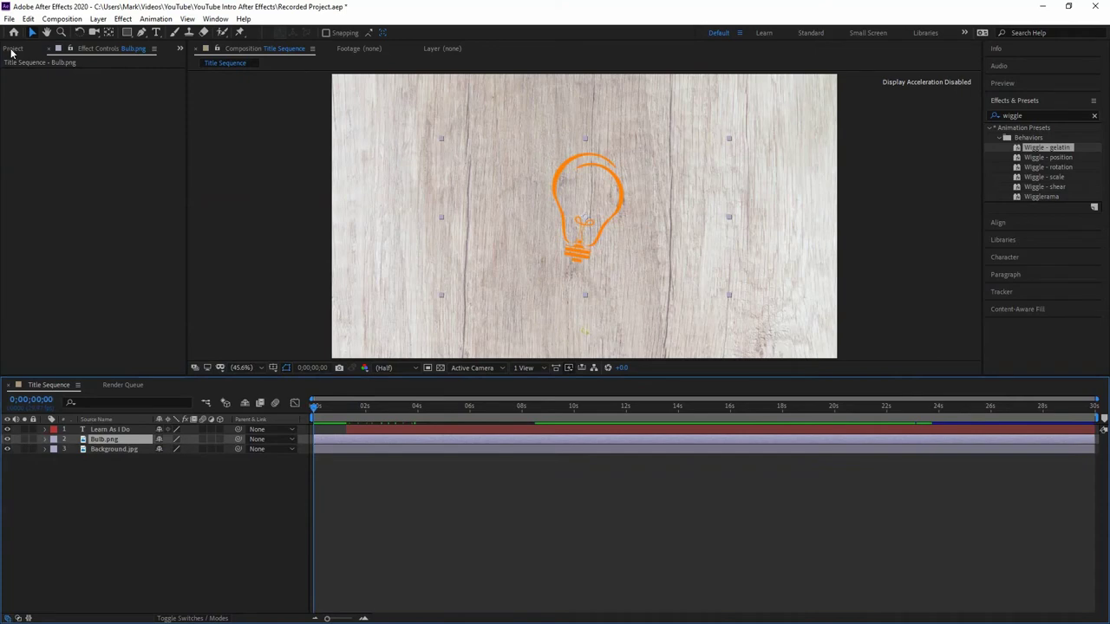
# - Add a second Bulb.png layer and trim the two bulbs to 0–4 s and 4–6 s
pyautogui.click(11, 52)
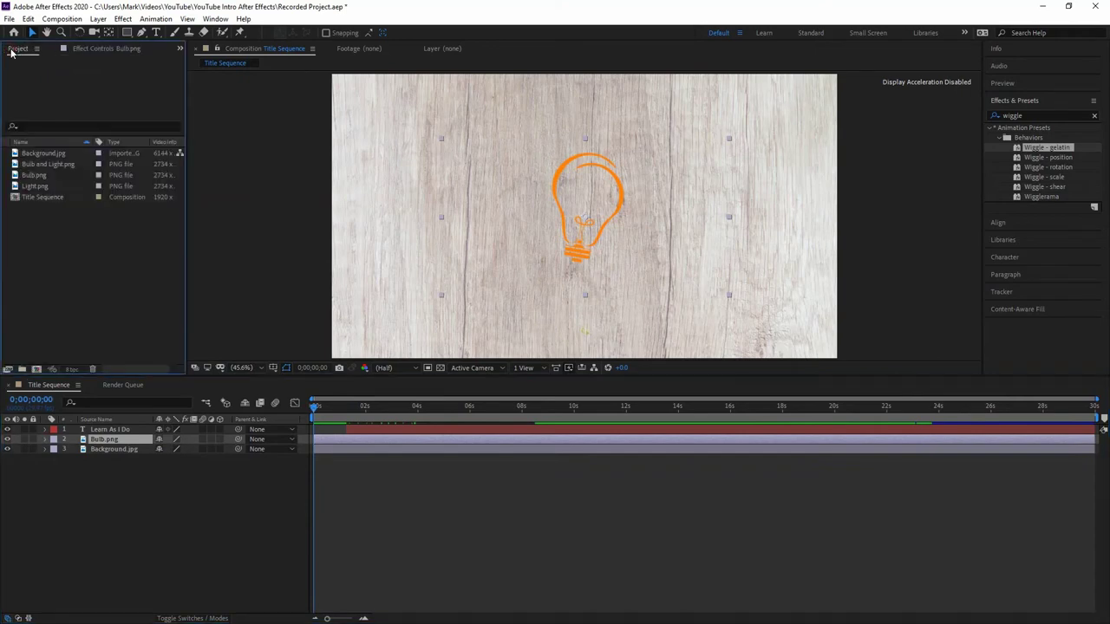
pyautogui.click(27, 177)
pyautogui.moveTo(28, 177); pyautogui.dragTo(120, 440)
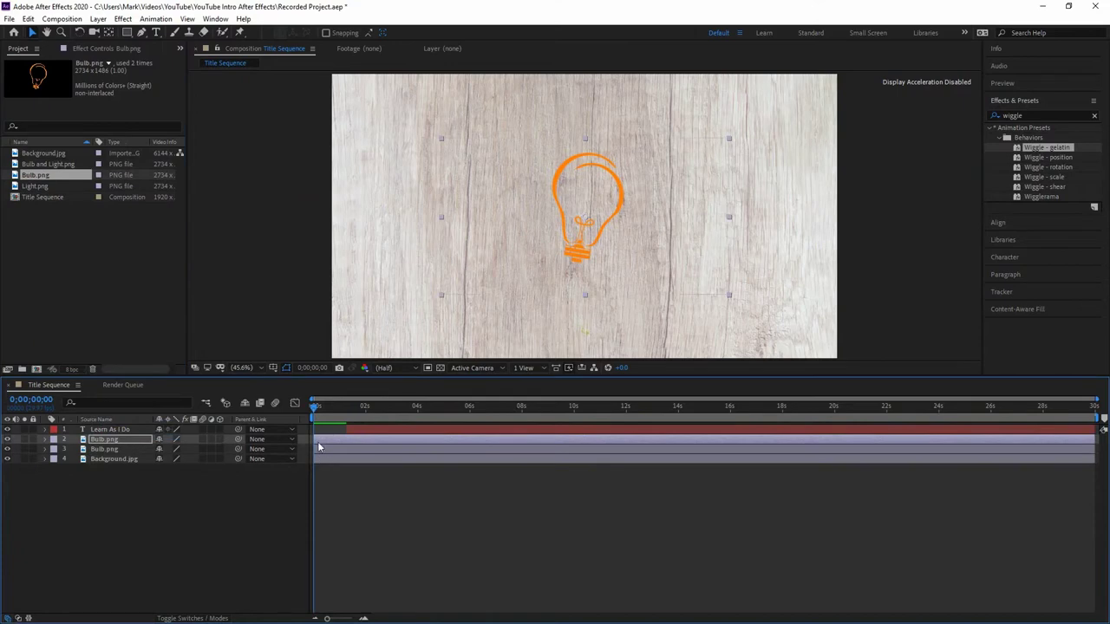
pyautogui.moveTo(316, 439); pyautogui.dragTo(421, 439)
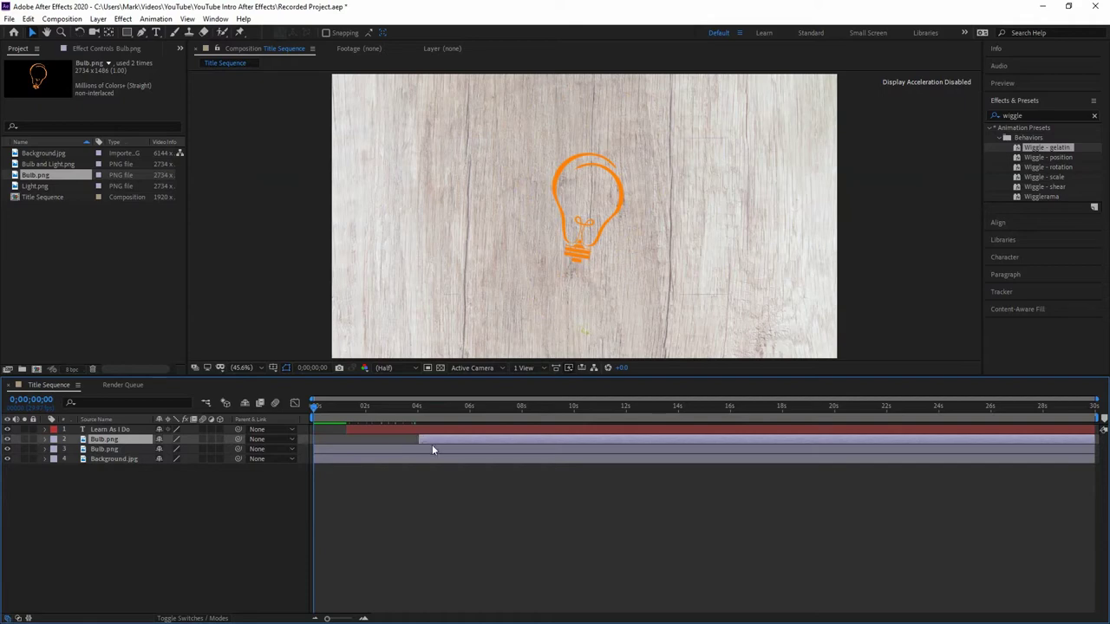
pyautogui.moveTo(1089, 444); pyautogui.dragTo(422, 449)
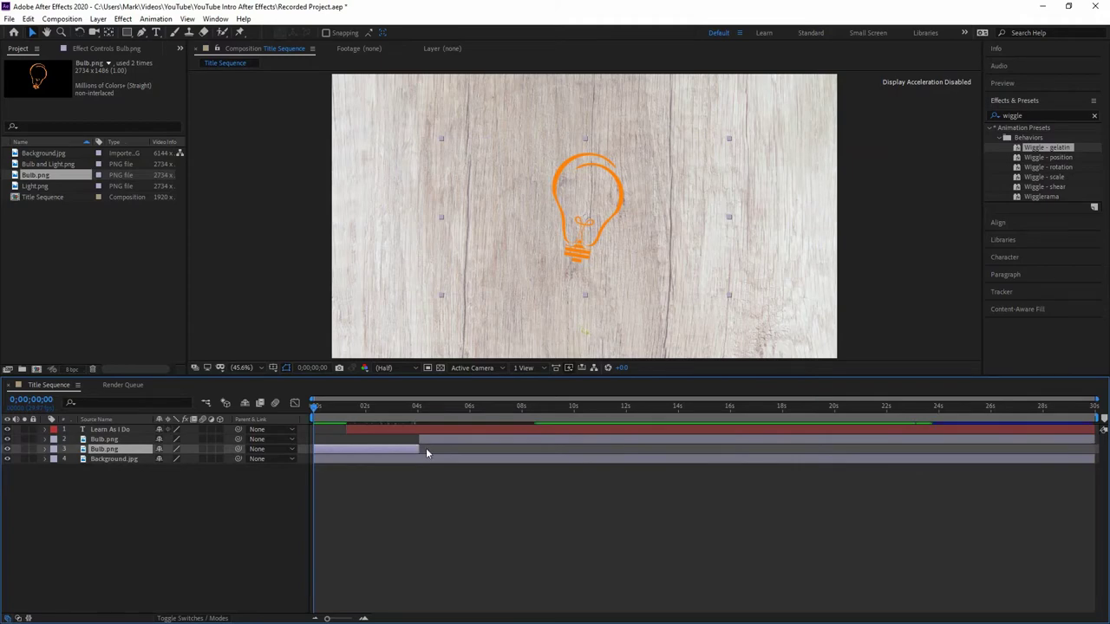
# - Apply Wiggle - gelatin to the 4–6 s bulb layer and preview the timing
pyautogui.click(771, 437)
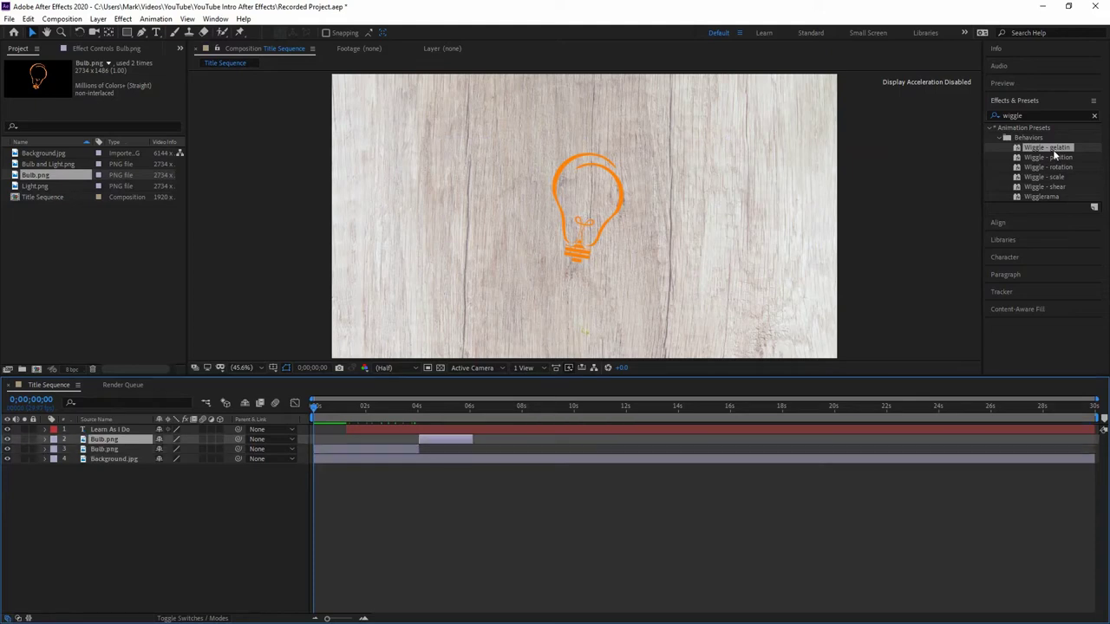
pyautogui.moveTo(1055, 149); pyautogui.dragTo(108, 443)
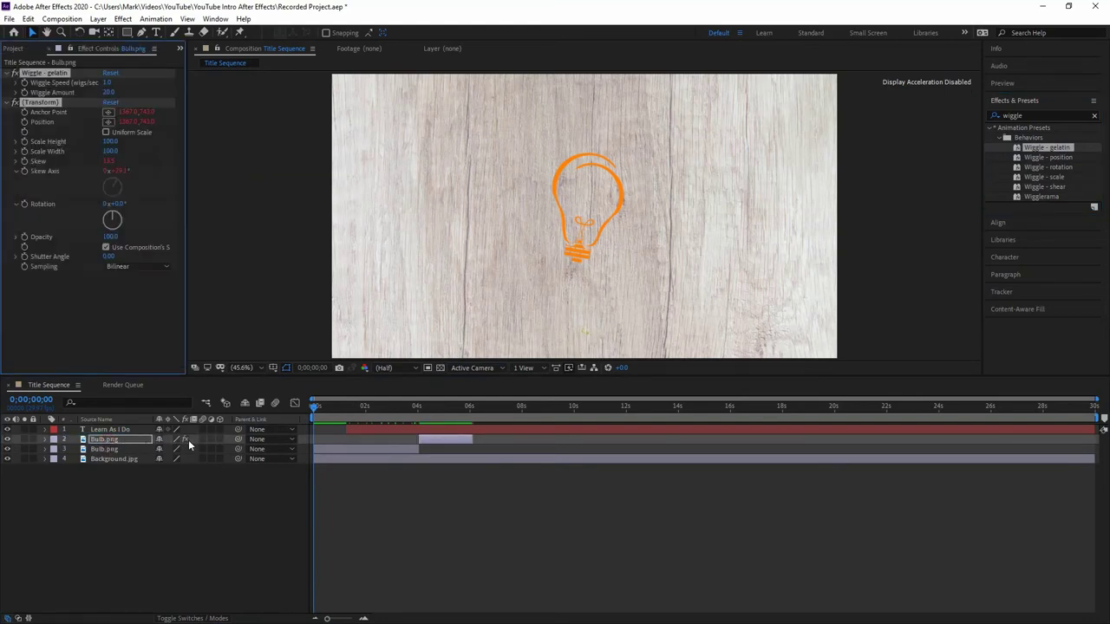
pyautogui.press('space')
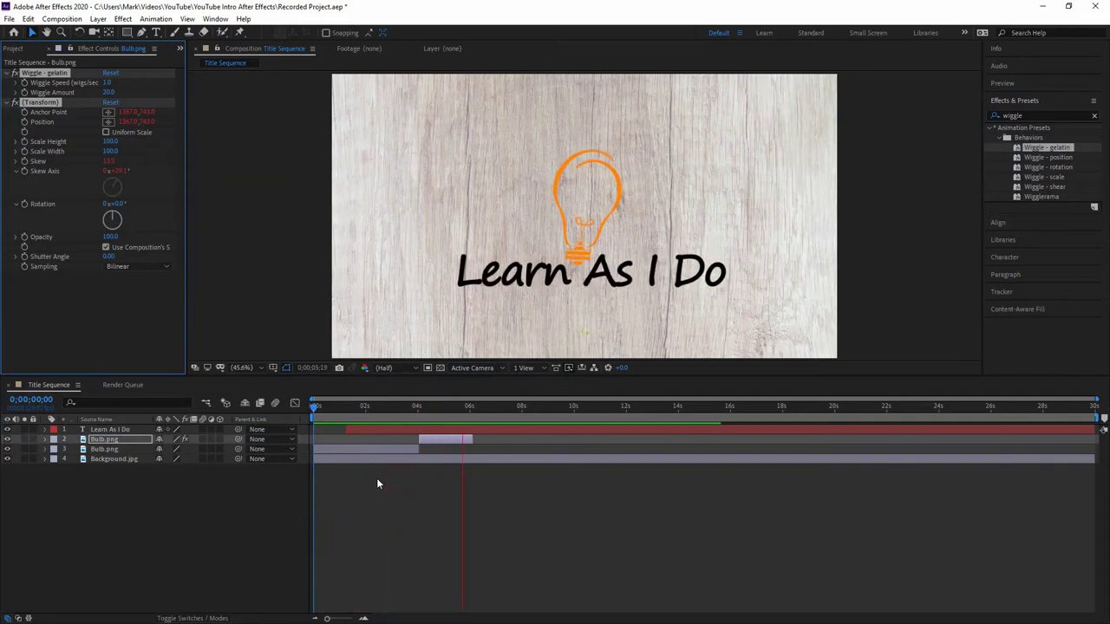
pyautogui.click(13, 48)
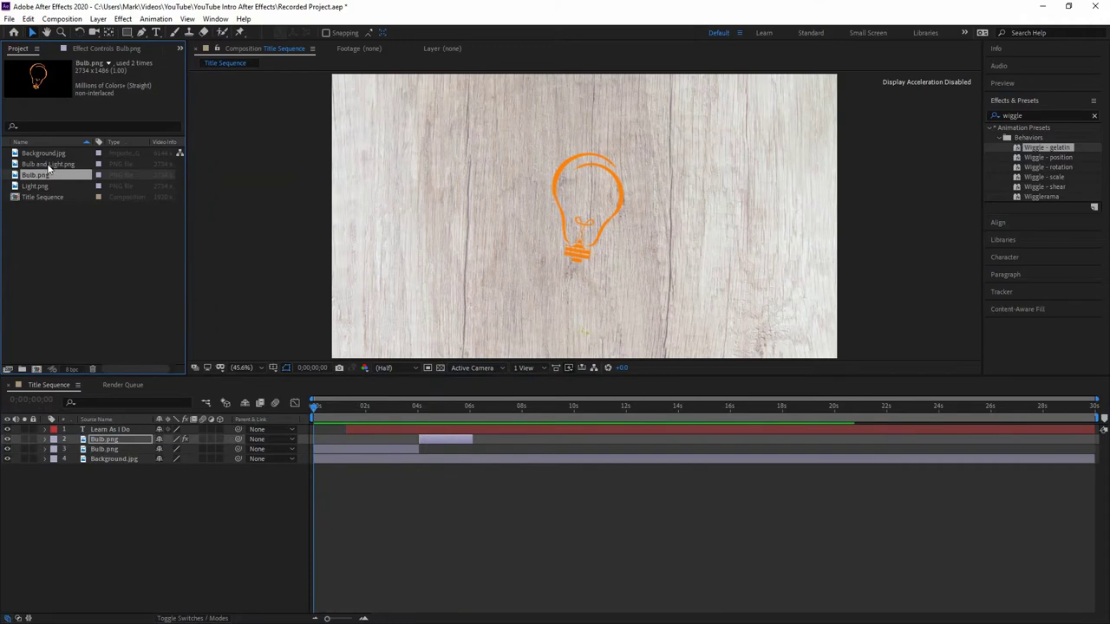
# - Add Bulb and Light.png starting at 6 s, trim it to end near 7 s, and preview
pyautogui.moveTo(49, 165); pyautogui.dragTo(103, 452)
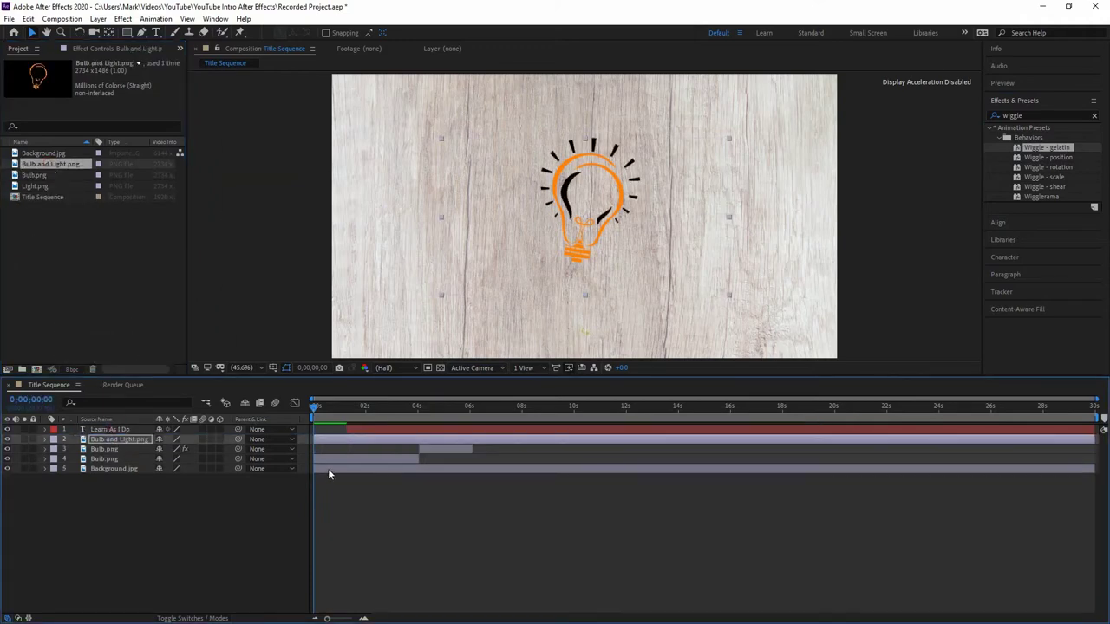
pyautogui.moveTo(314, 440); pyautogui.dragTo(468, 439)
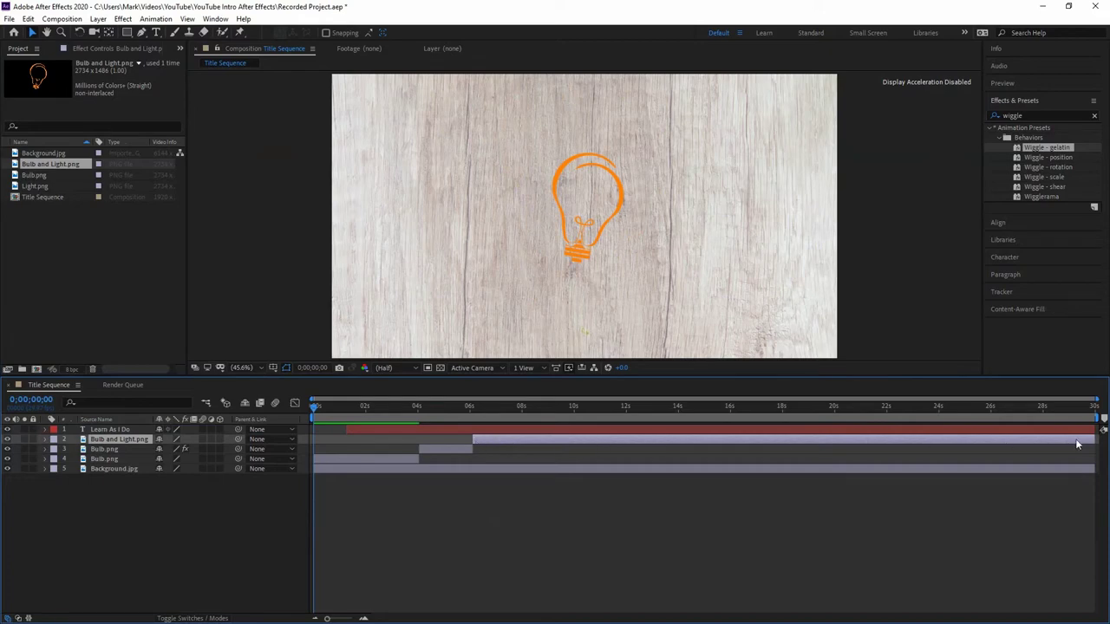
pyautogui.moveTo(1092, 440); pyautogui.dragTo(497, 440)
pyautogui.press('space')
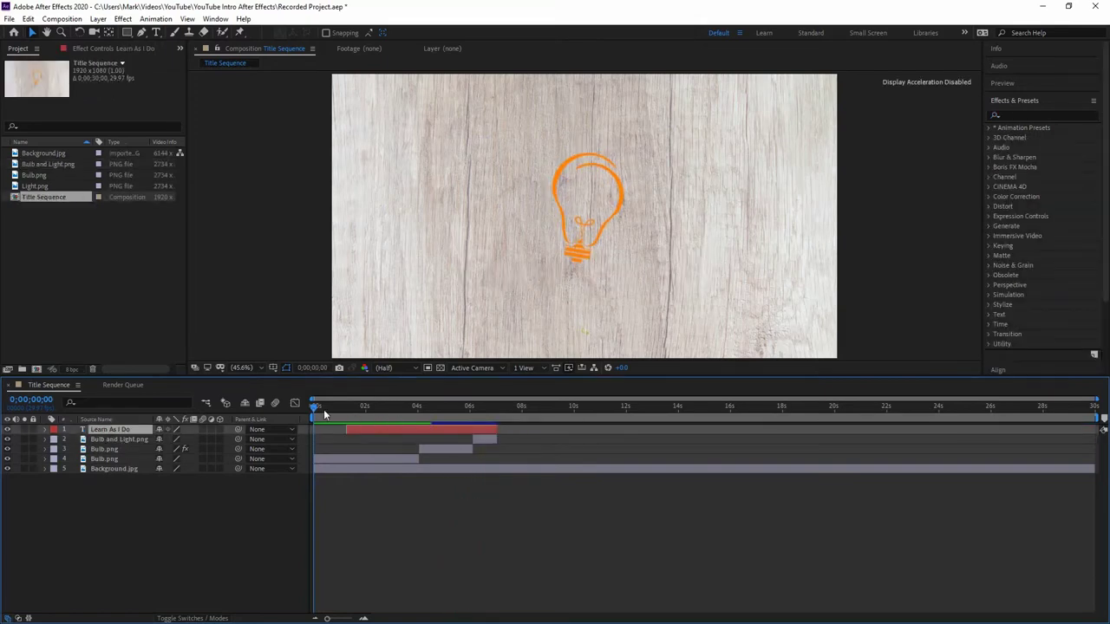
# - Scrub to check timing, then add a full-length empty text layer via New > Text
pyautogui.moveTo(312, 407); pyautogui.dragTo(497, 411)
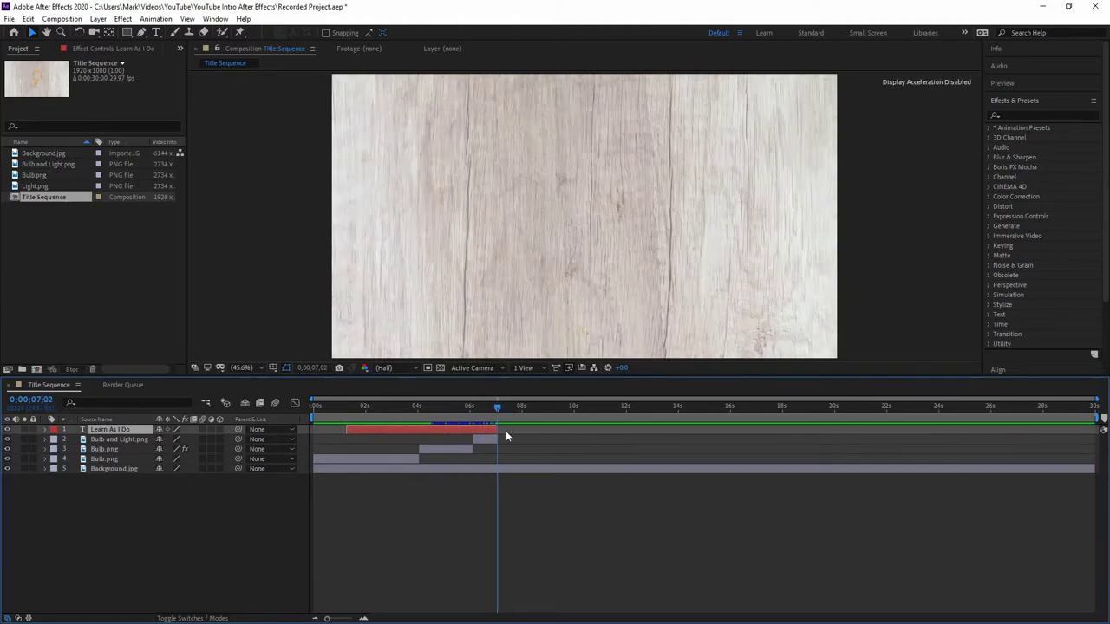
pyautogui.rightClick(127, 499)
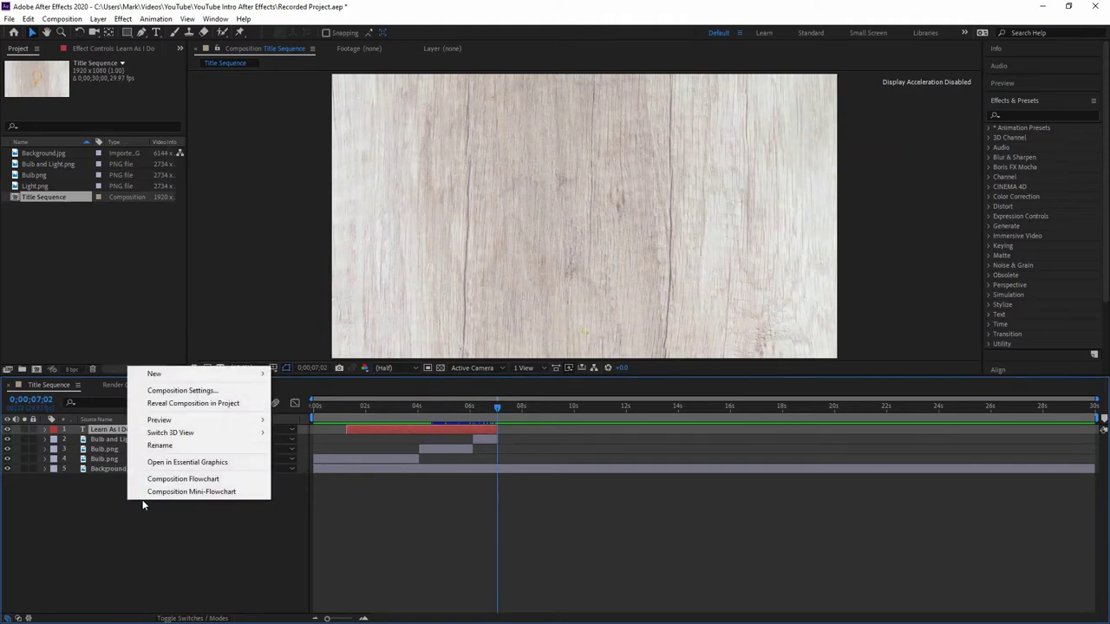
pyautogui.moveTo(231, 378)
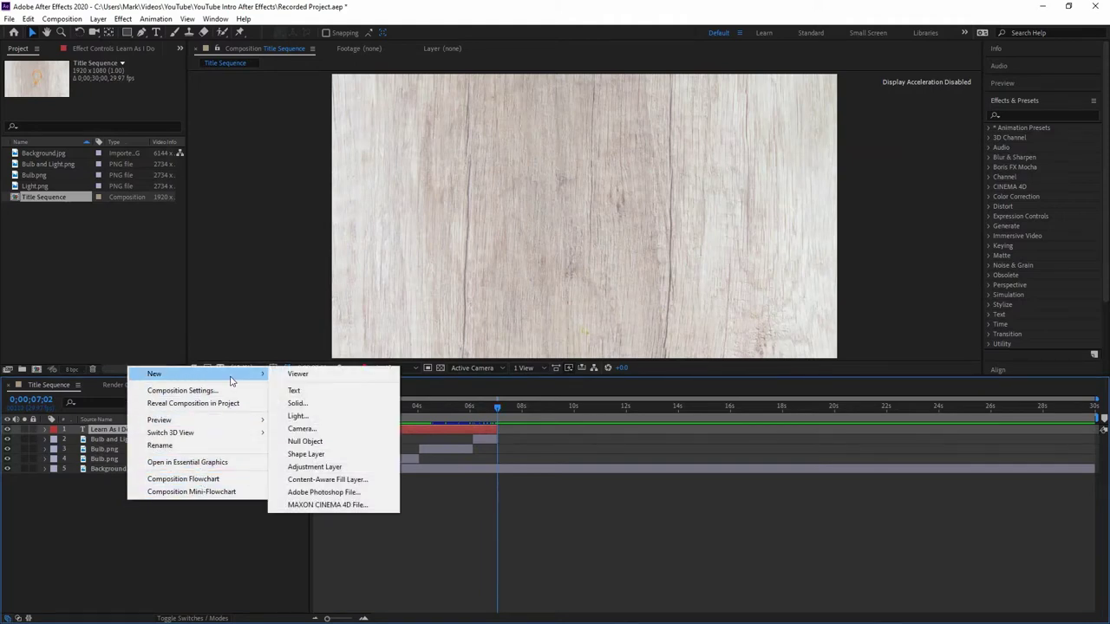
pyautogui.click(330, 390)
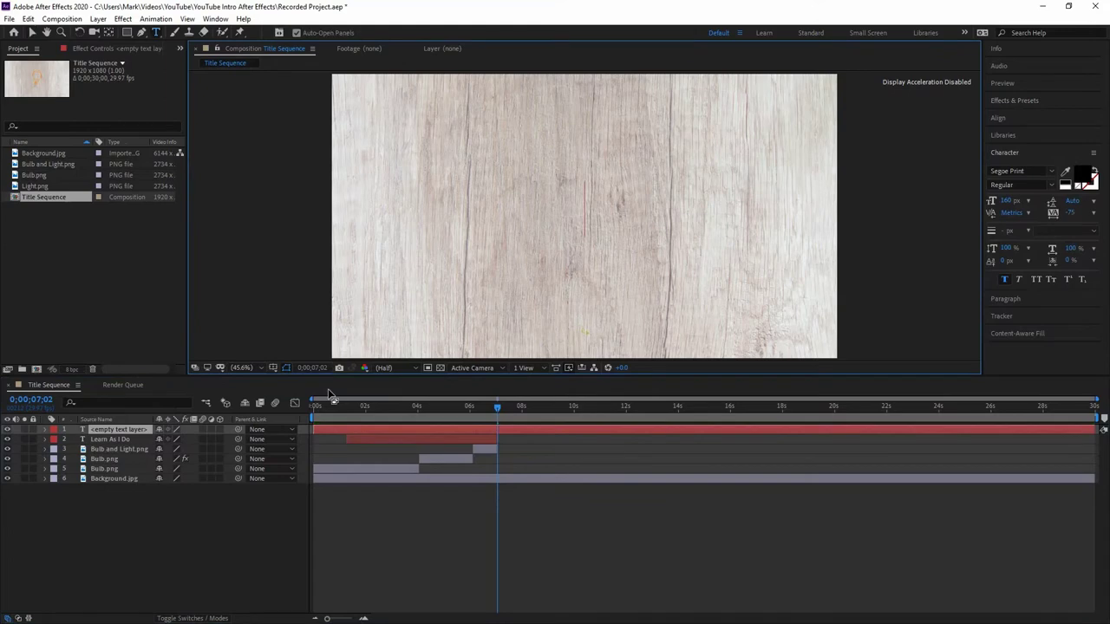
# - Type SUBSCRIBE in the frame and set its font to Courier New
pyautogui.click(547, 209)
pyautogui.write('SUBSC')
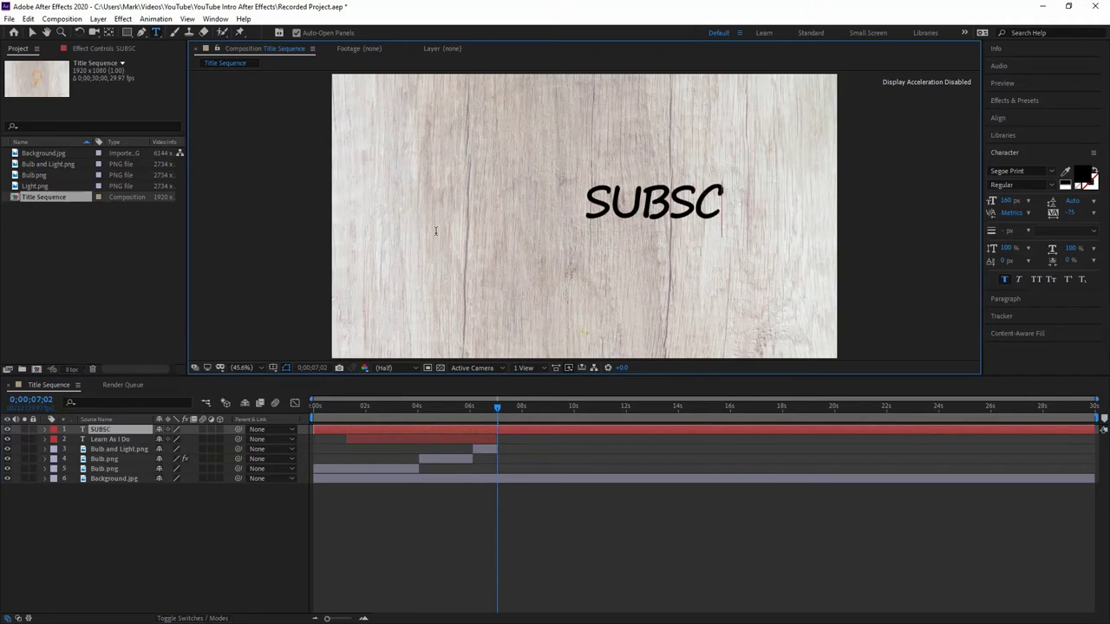
pyautogui.write('RIBE')
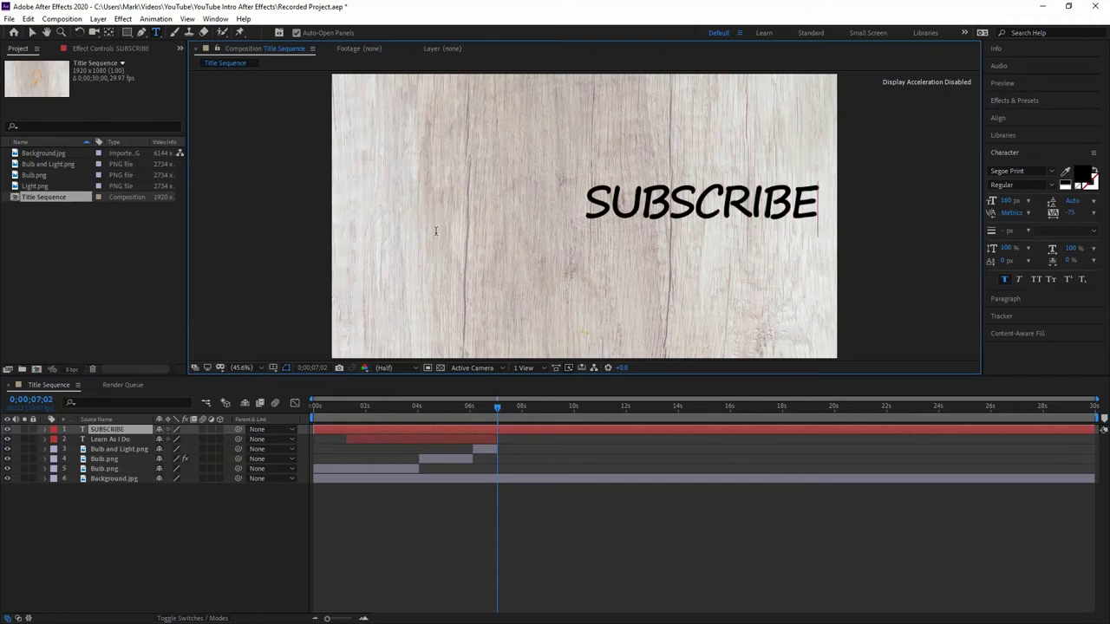
pyautogui.moveTo(822, 205); pyautogui.dragTo(583, 205)
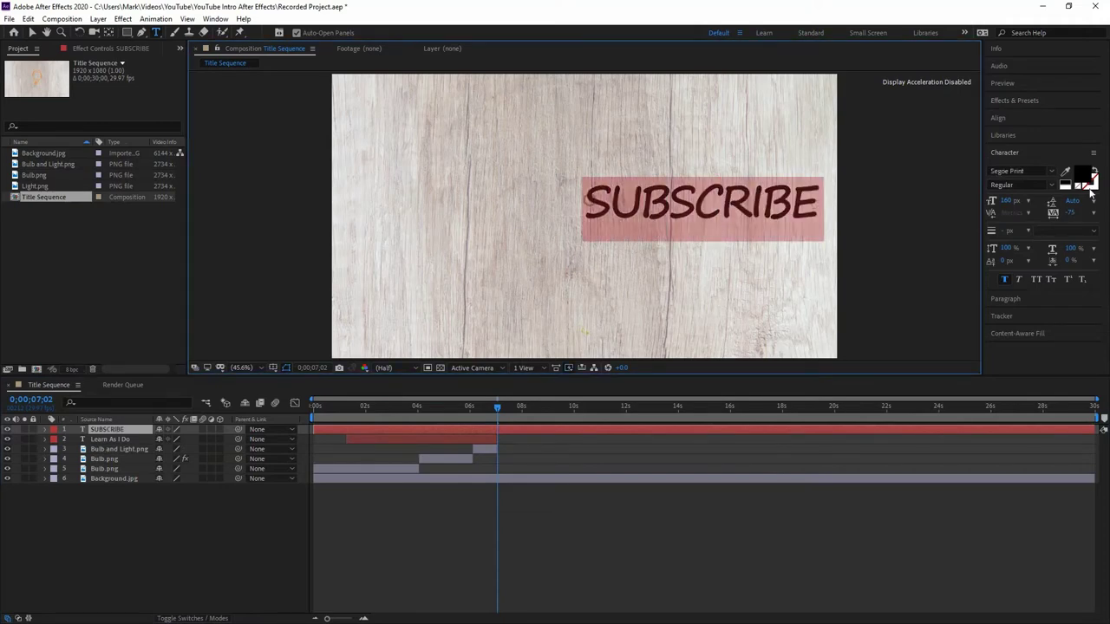
pyautogui.click(1052, 172)
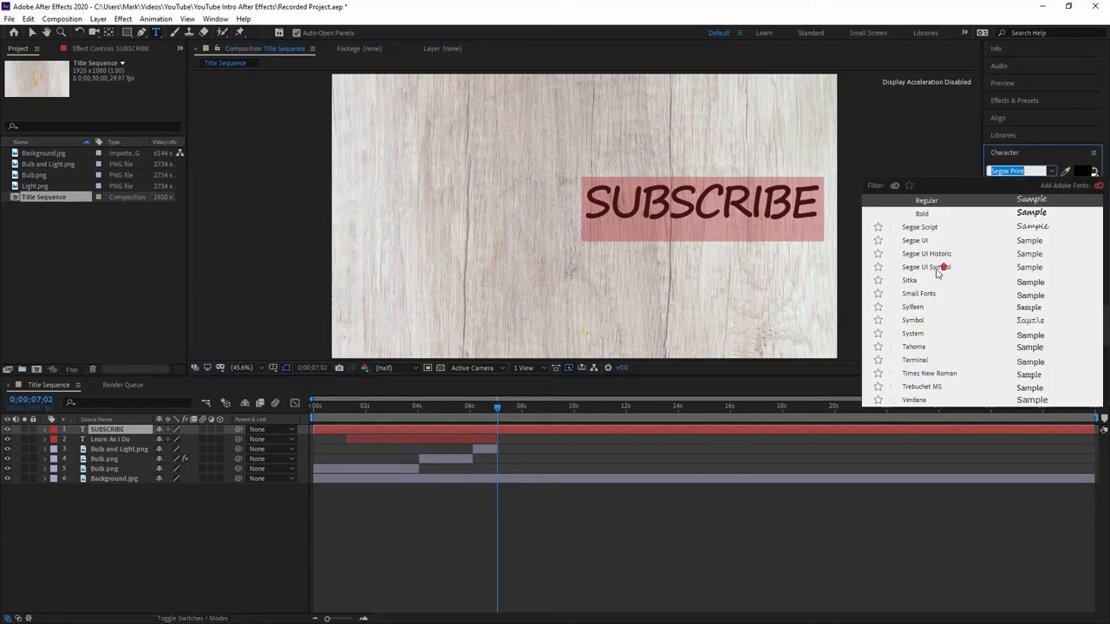
pyautogui.scroll(10, 936, 274)
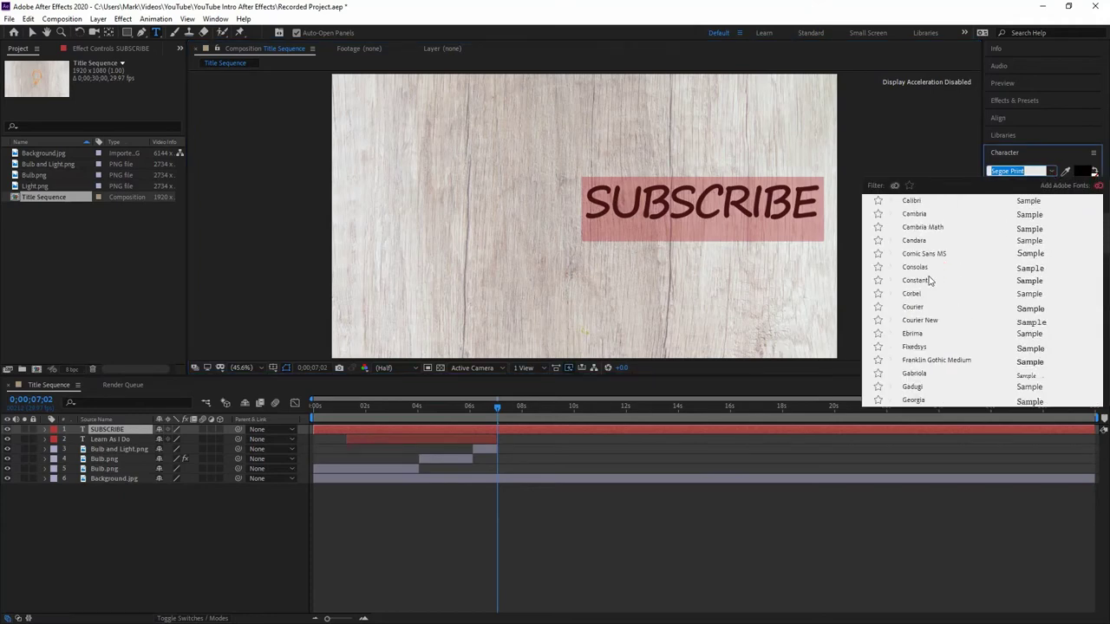
pyautogui.click(919, 320)
# - Set the SUBSCRIBE text fill colour to red
pyautogui.click(1086, 178)
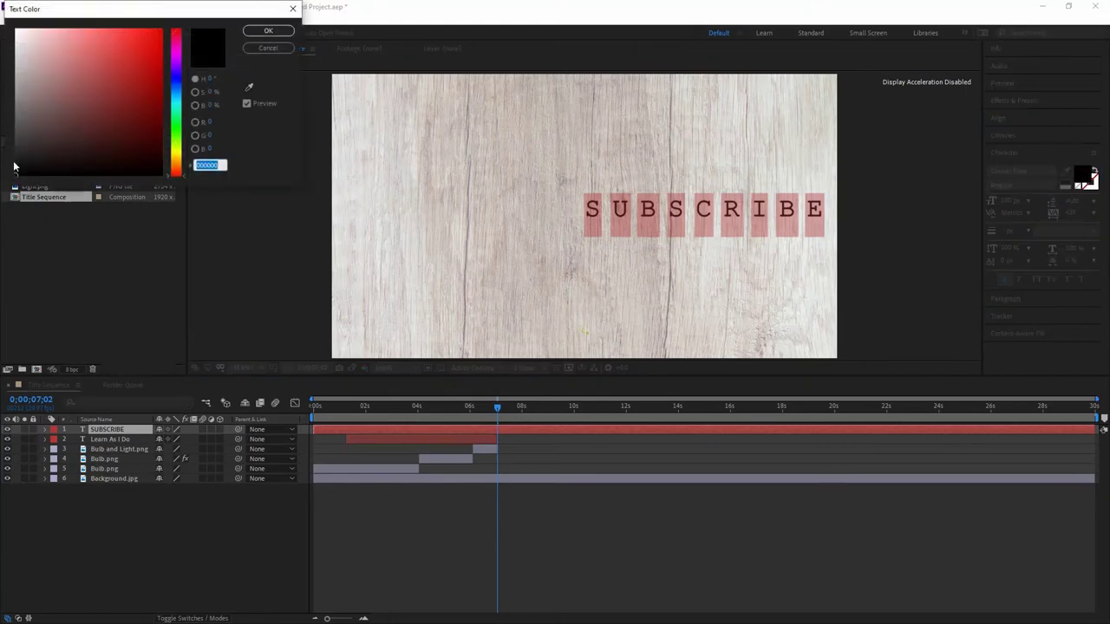
pyautogui.click(153, 42)
pyautogui.moveTo(152, 41); pyautogui.dragTo(165, 27)
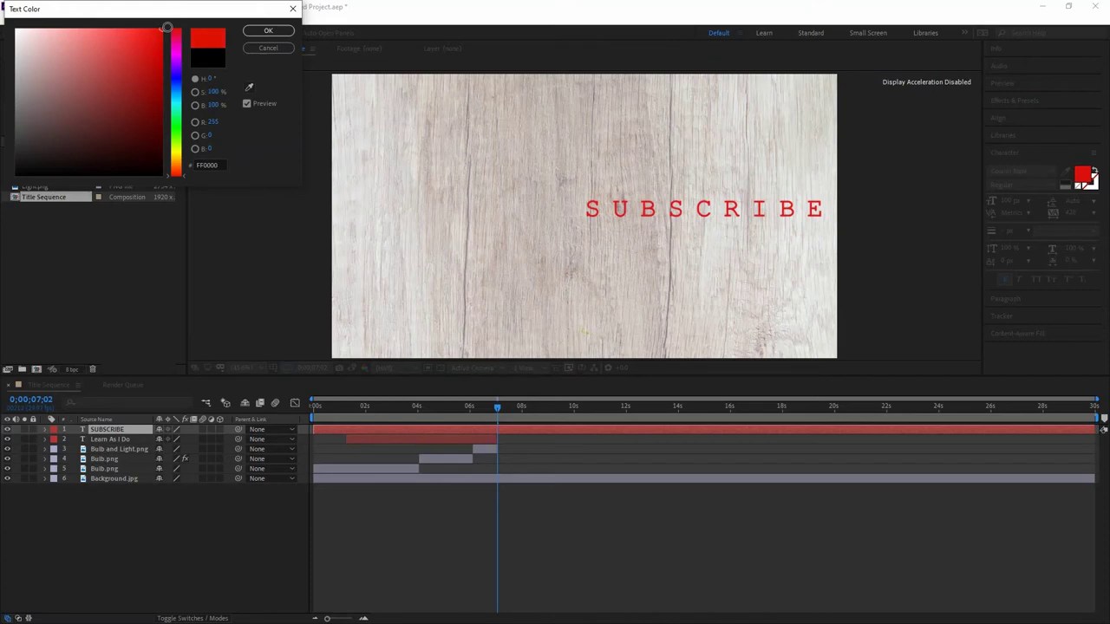
pyautogui.click(268, 31)
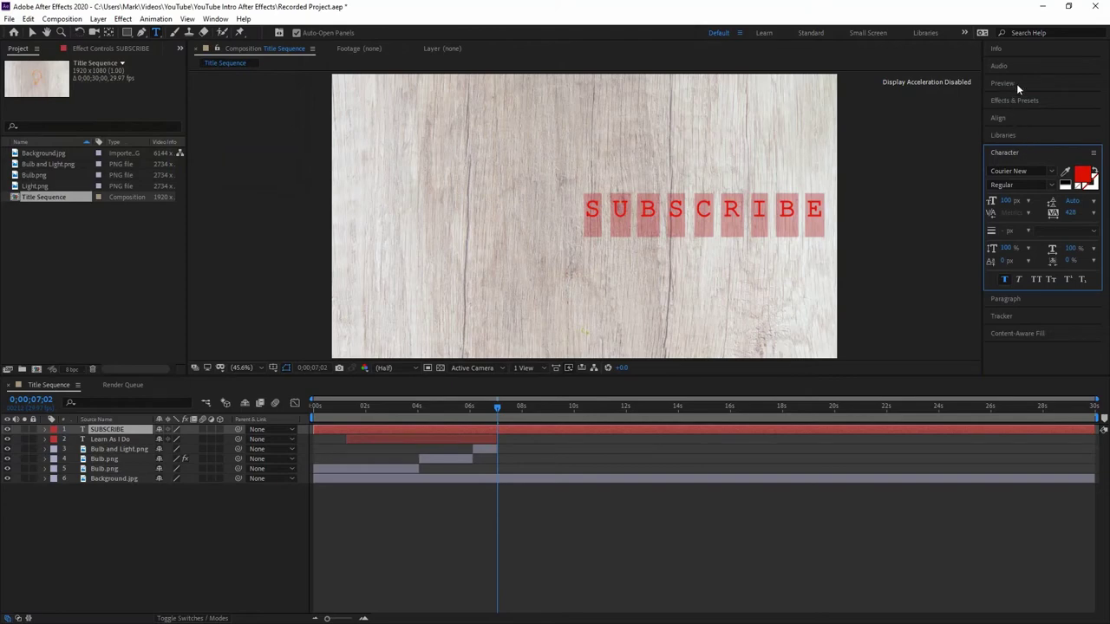
# - Centre SUBSCRIBE horizontally and vertically, and start its layer at about 7 seconds
pyautogui.click(999, 117)
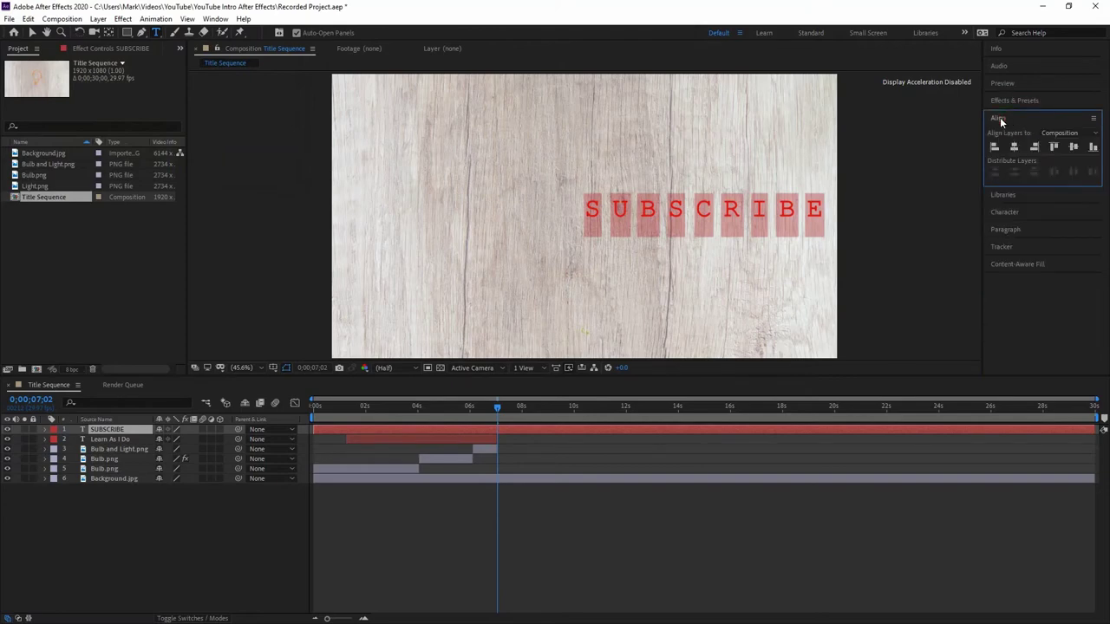
pyautogui.click(1015, 148)
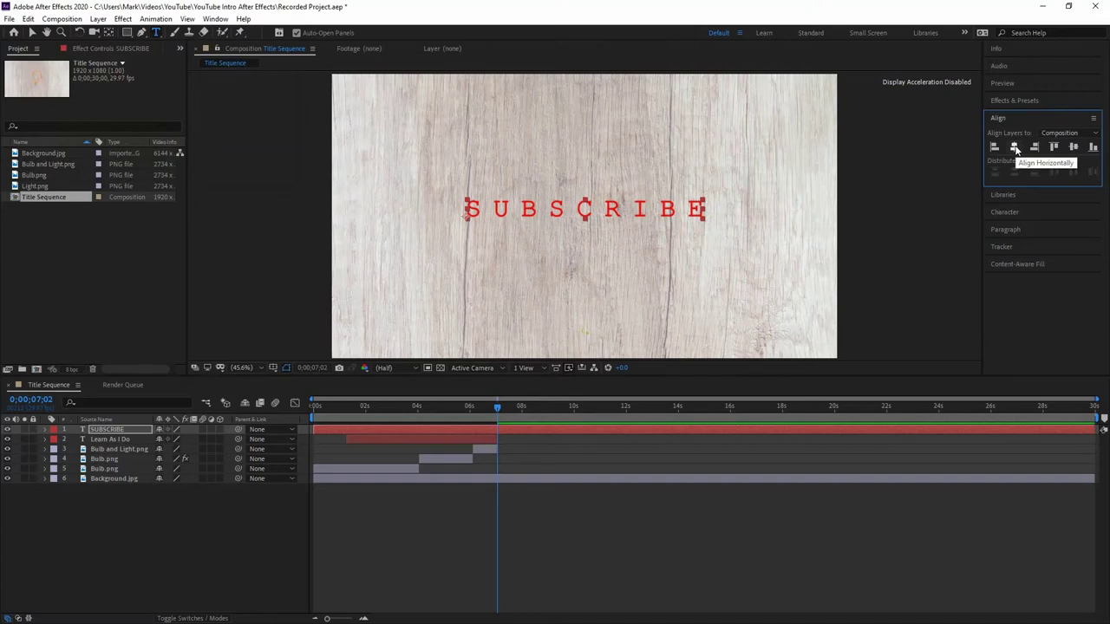
pyautogui.click(1073, 147)
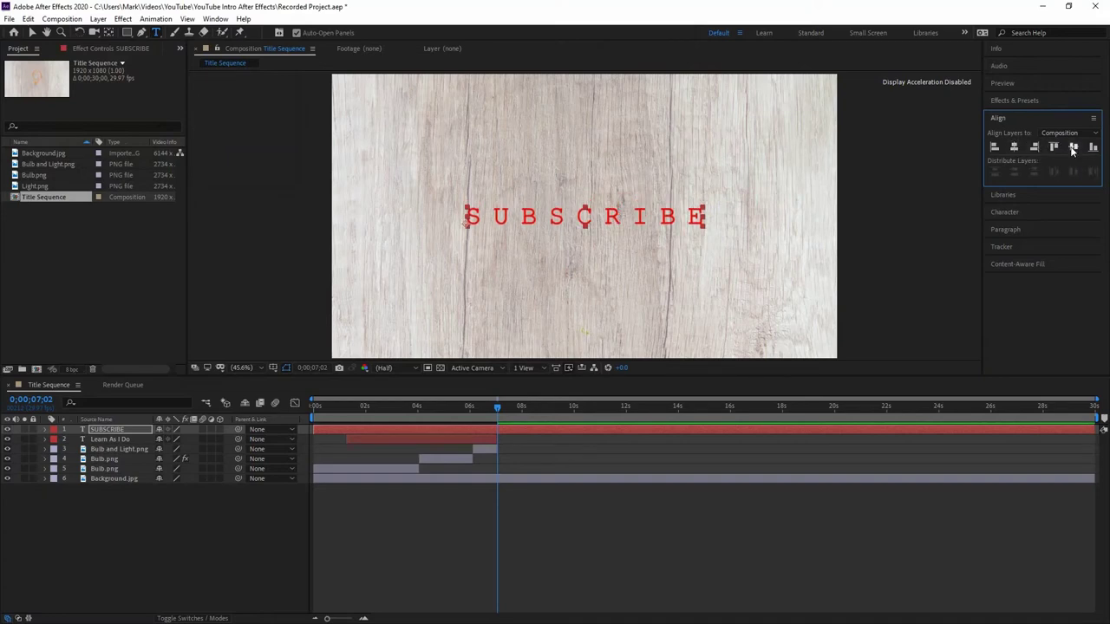
pyautogui.click(241, 519)
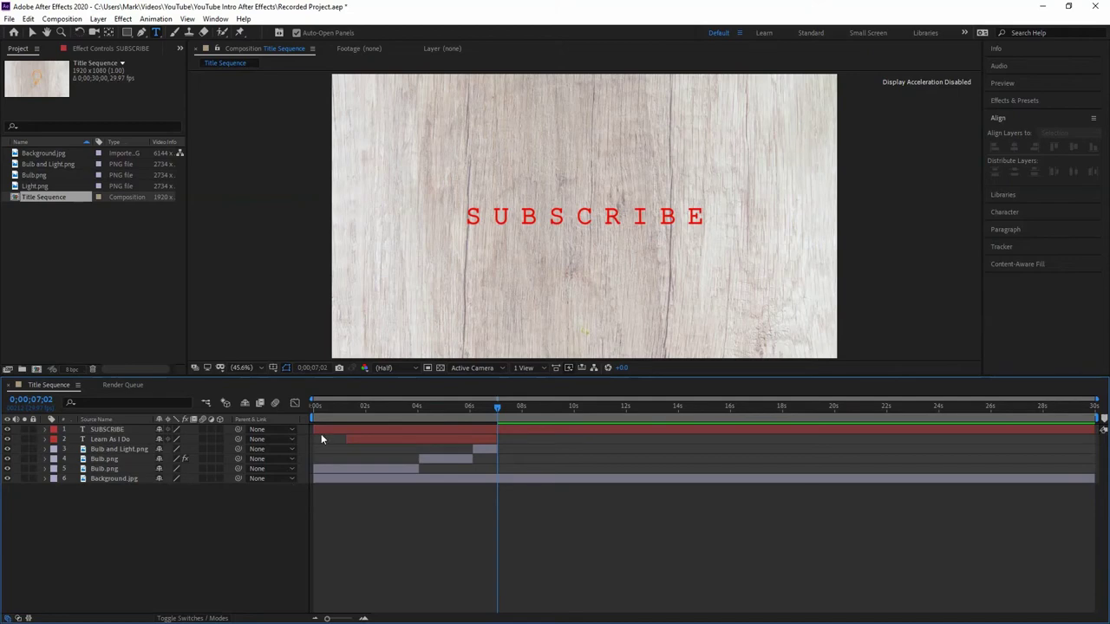
pyautogui.moveTo(314, 429); pyautogui.dragTo(496, 430)
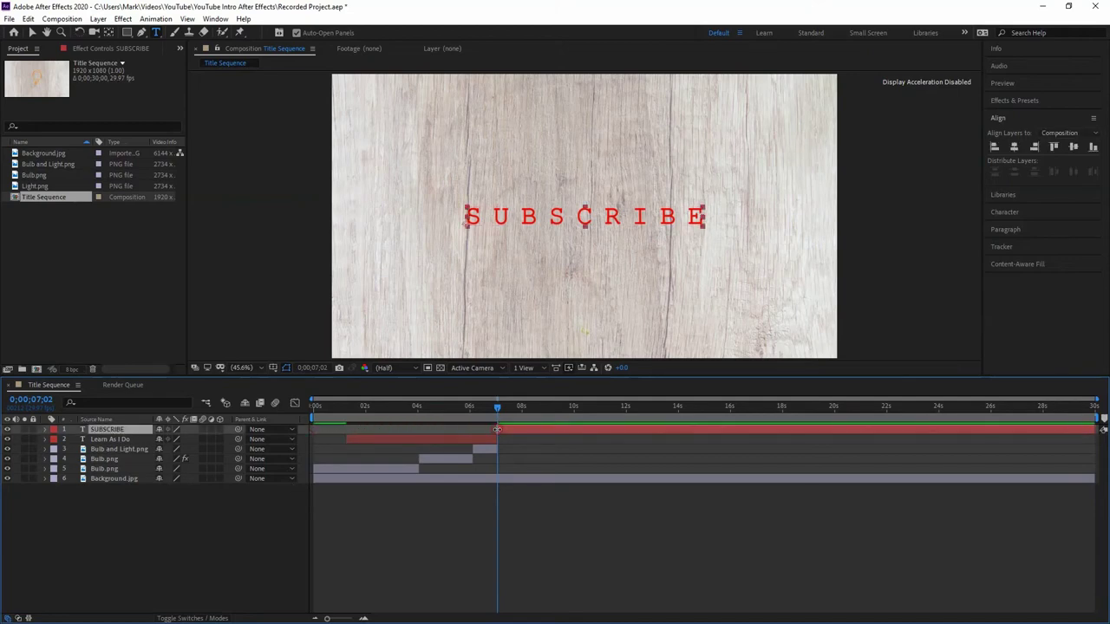
pyautogui.rightClick(138, 520)
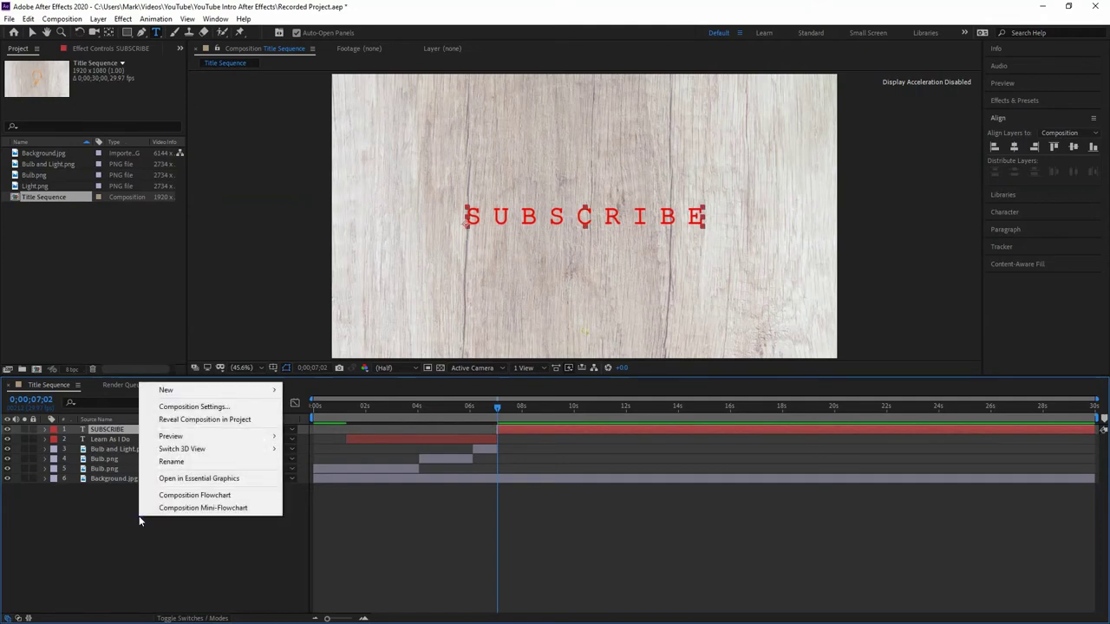
# - Add Shape Layer 1 with a 4 px red rectangle outline framing SUBSCRIBE
pyautogui.moveTo(261, 395)
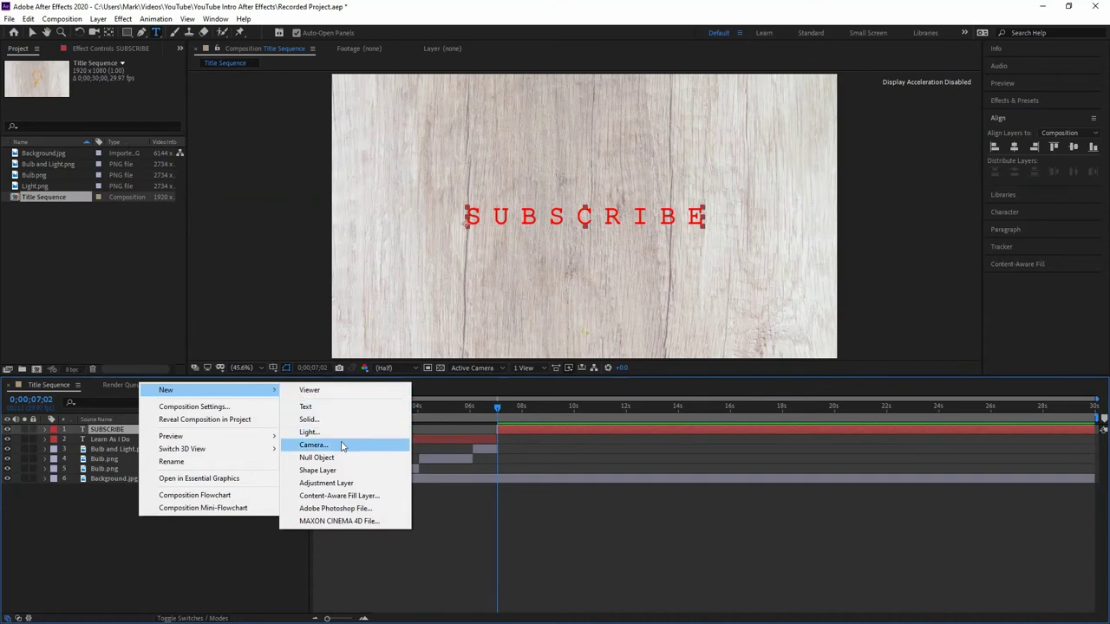
pyautogui.click(345, 471)
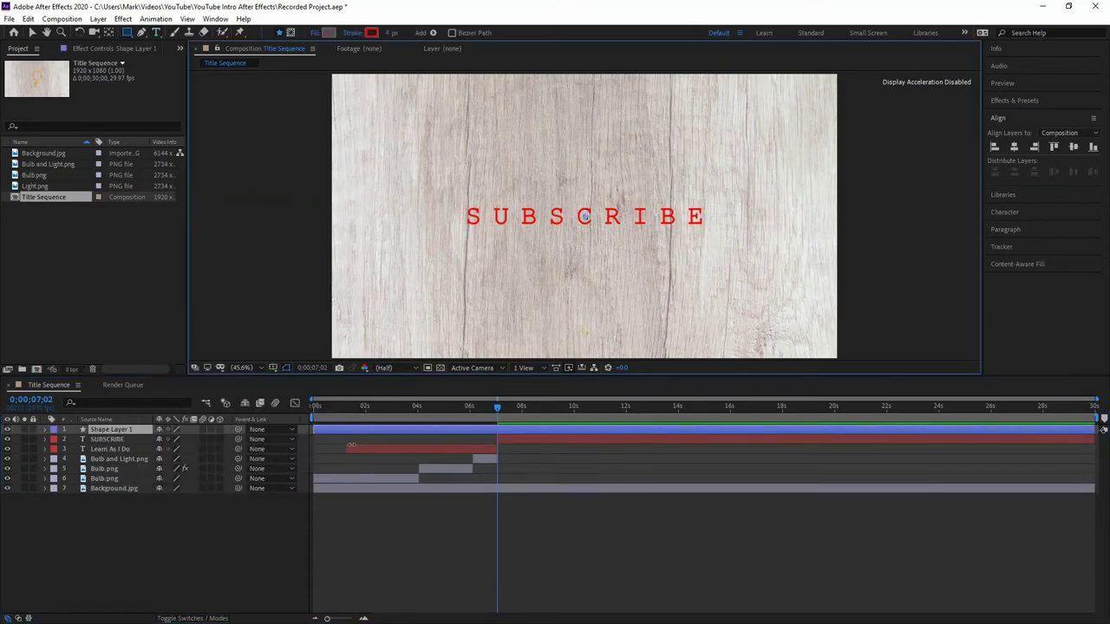
pyautogui.moveTo(450, 189); pyautogui.dragTo(720, 243)
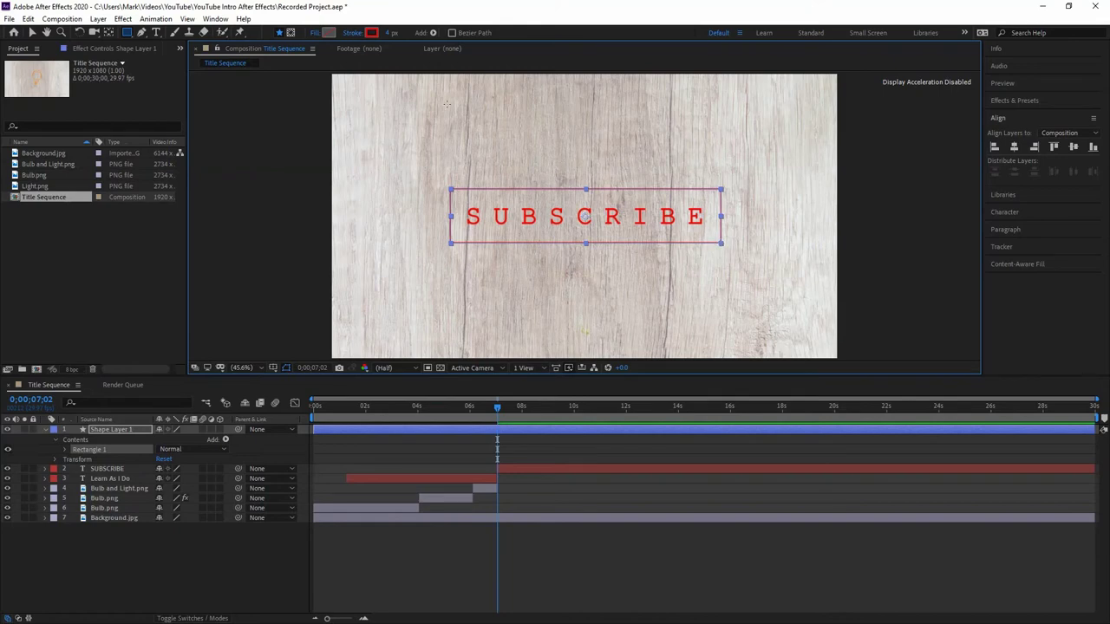
pyautogui.click(370, 37)
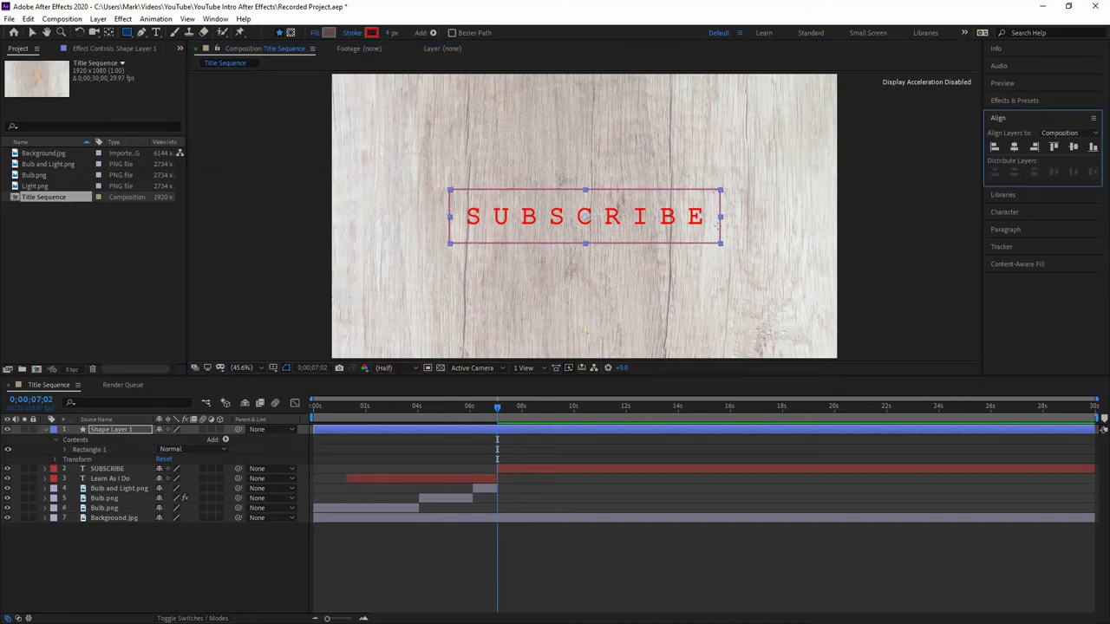
pyautogui.click(225, 441)
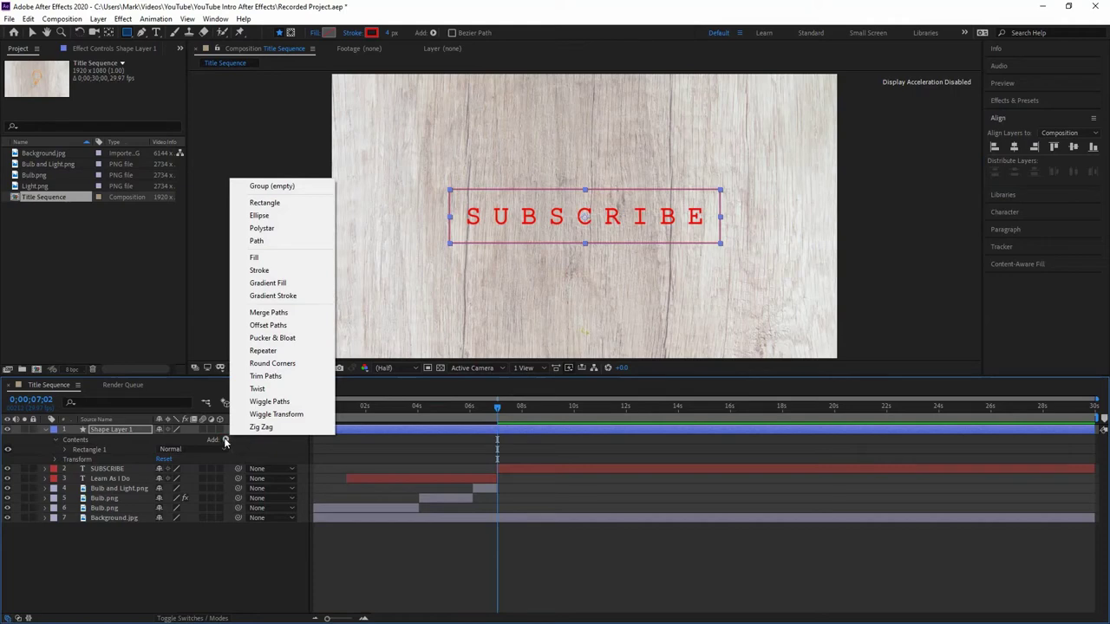
# - Add Trim Paths and keyframe Start from 100% at about 7 s to 0% at 11 s
pyautogui.click(289, 378)
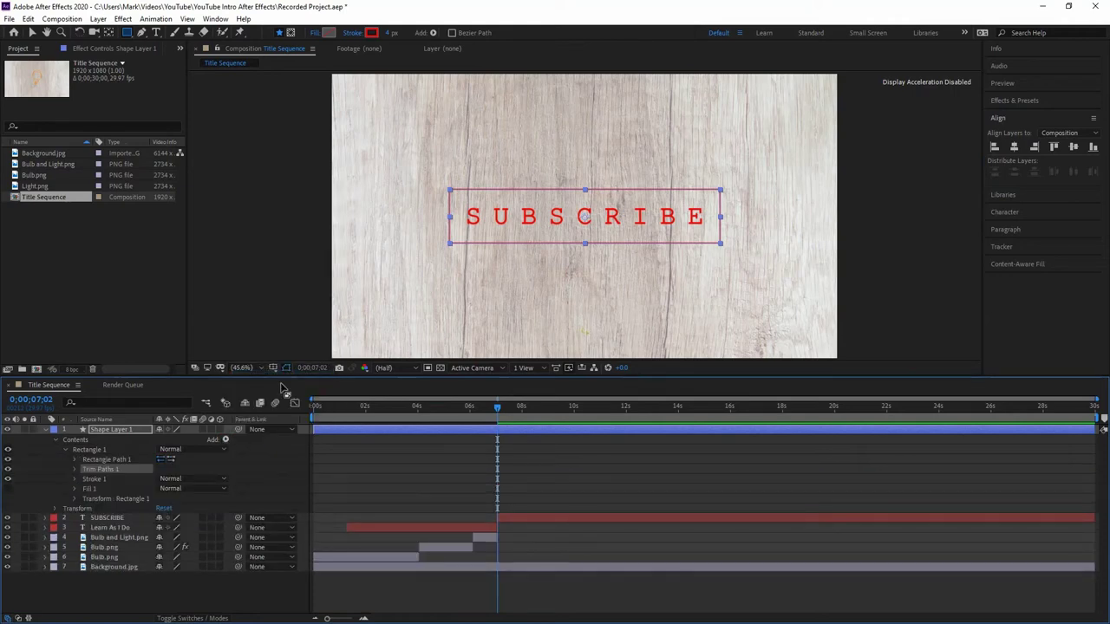
pyautogui.click(74, 469)
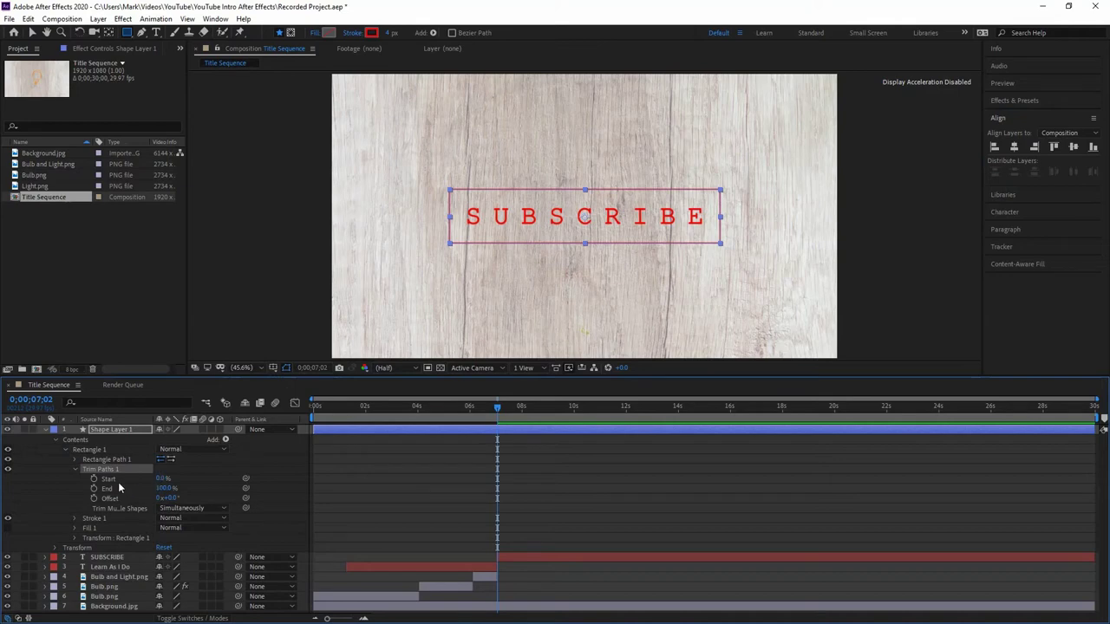
pyautogui.moveTo(158, 481); pyautogui.dragTo(212, 476)
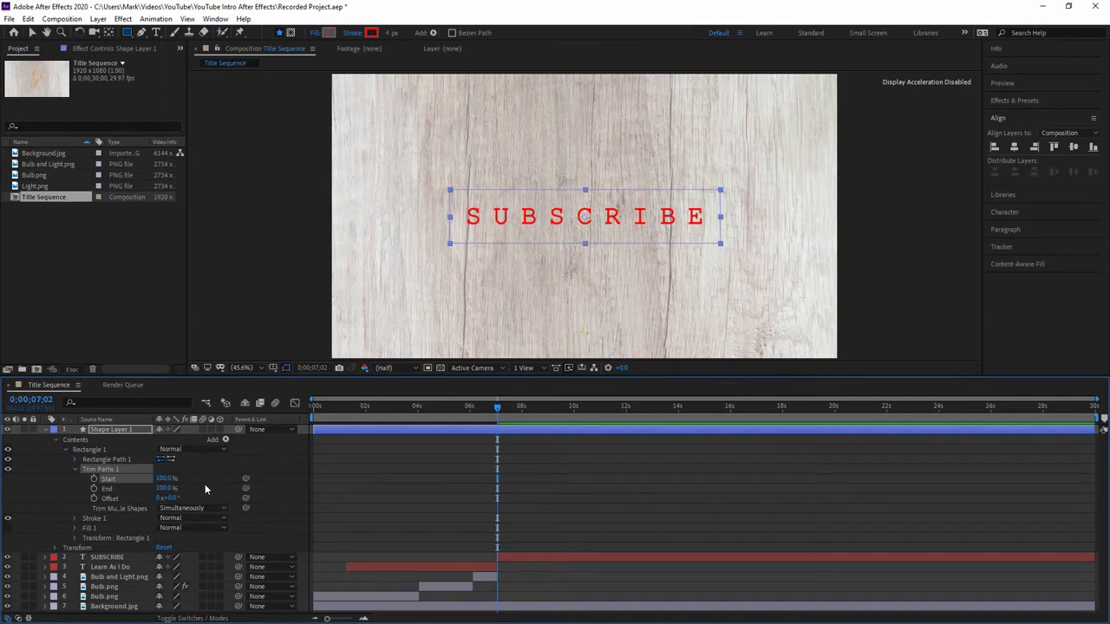
pyautogui.click(93, 480)
pyautogui.moveTo(499, 408); pyautogui.dragTo(598, 412)
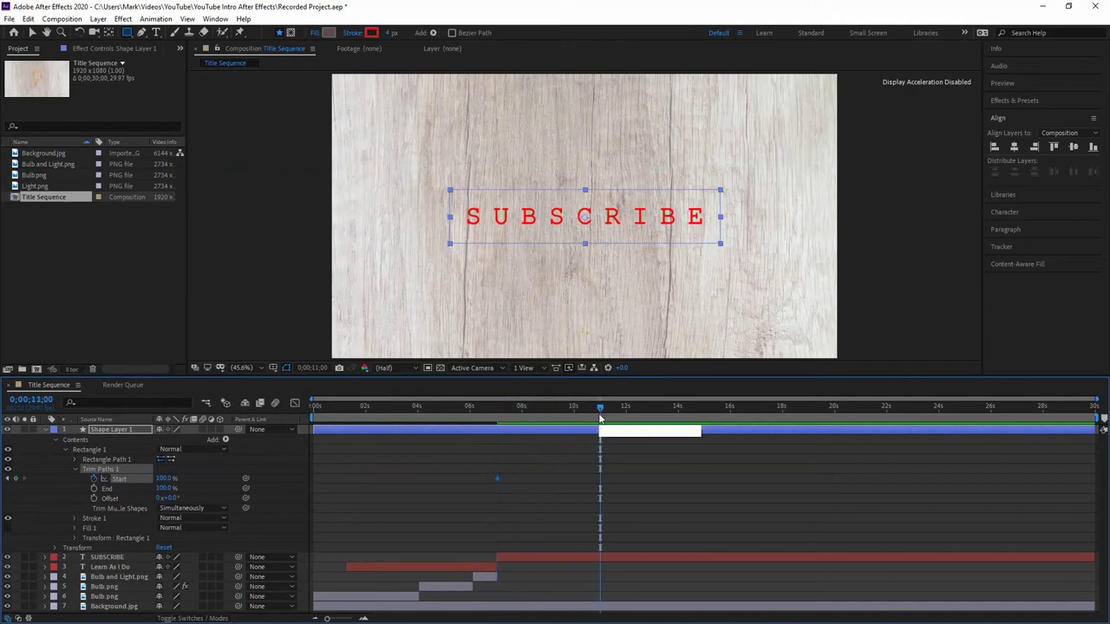
pyautogui.moveTo(163, 478); pyautogui.dragTo(100, 478)
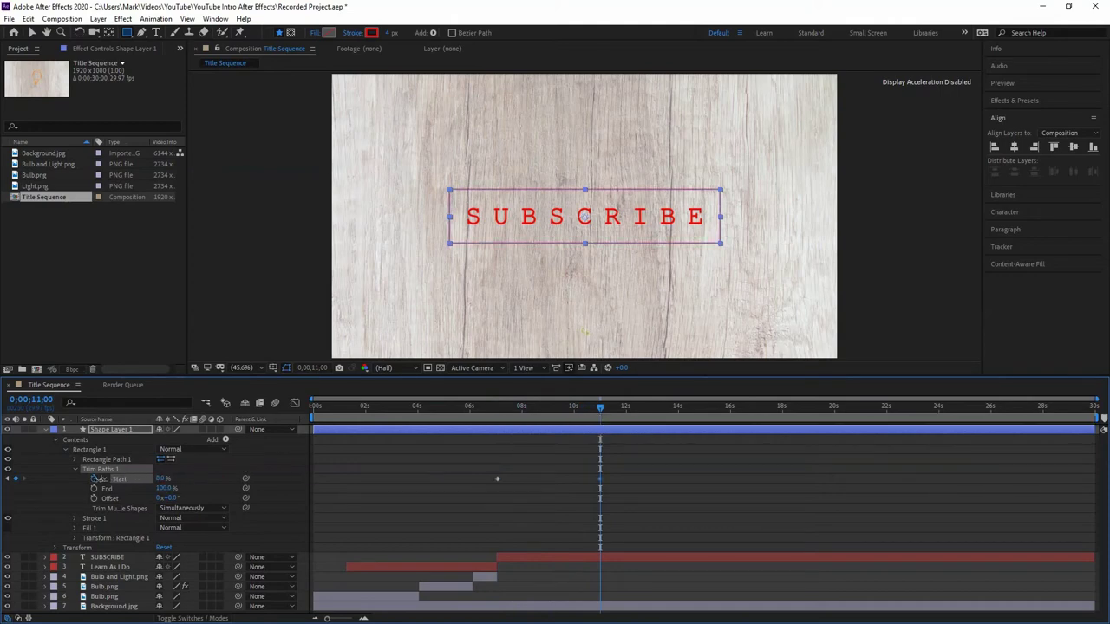
pyautogui.click(487, 416)
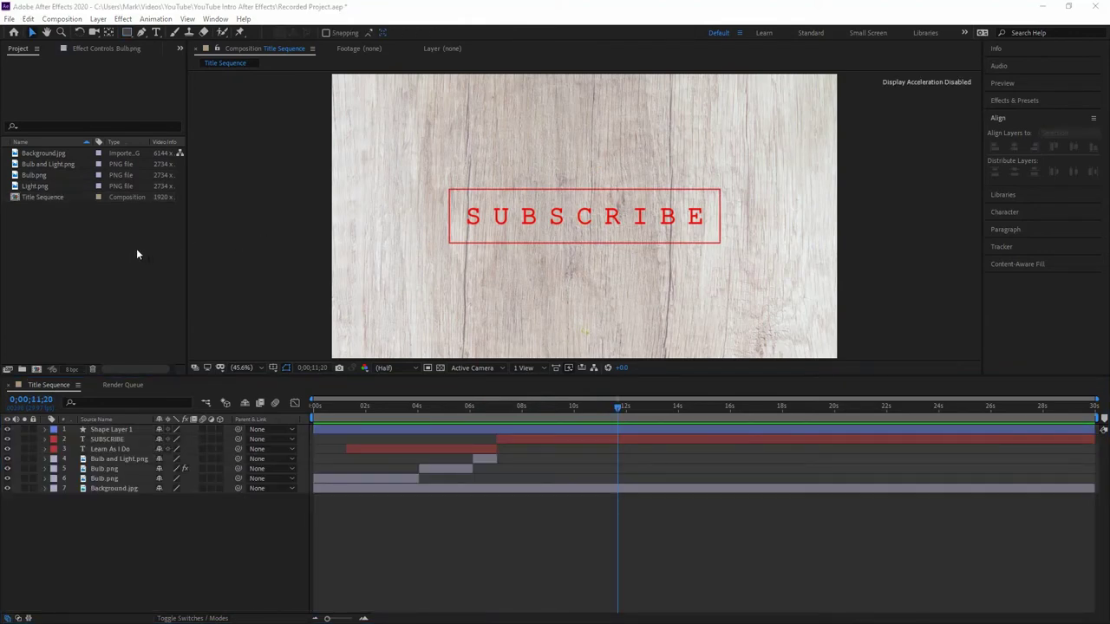
# - Import Notification Bell.png and Notification Bell Ringing.png into the project
pyautogui.rightClick(93, 253)
pyautogui.moveTo(180, 306)
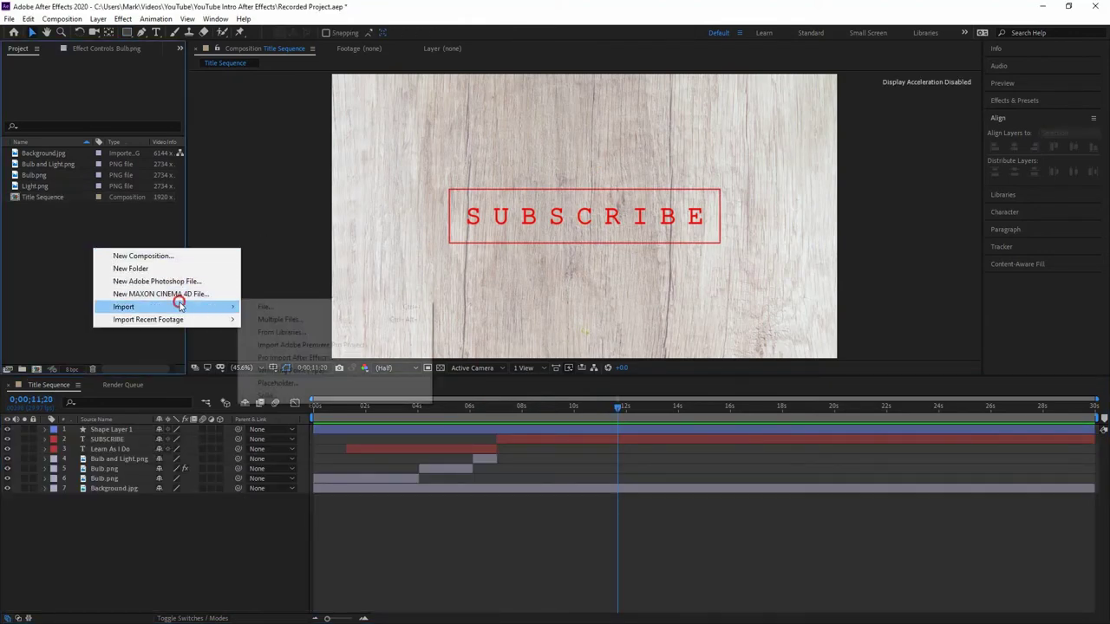
pyautogui.click(269, 308)
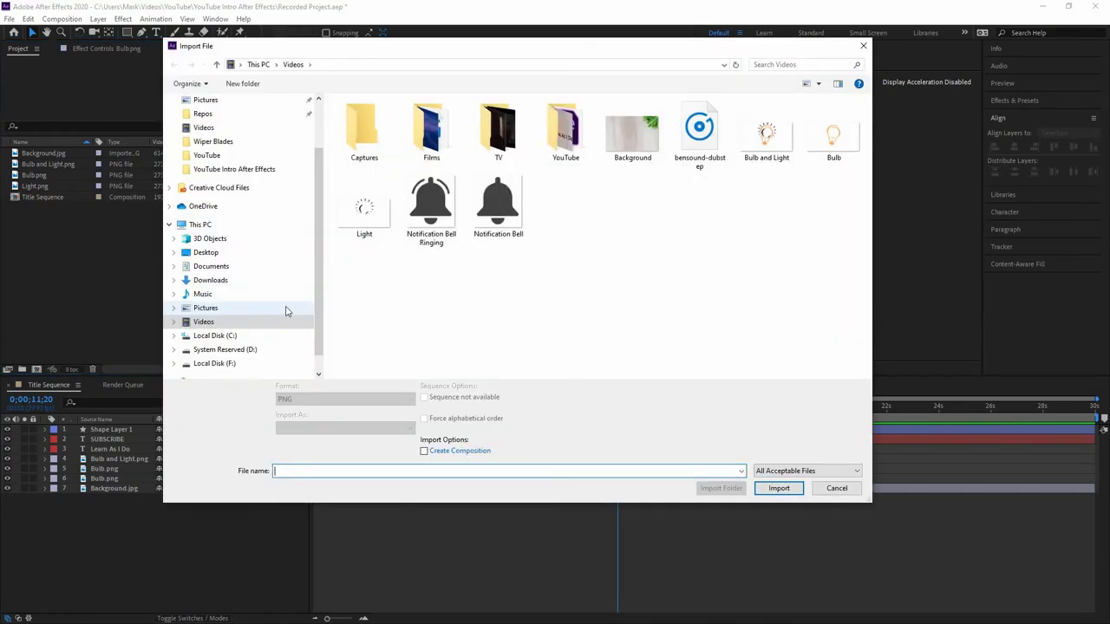
pyautogui.click(428, 223)
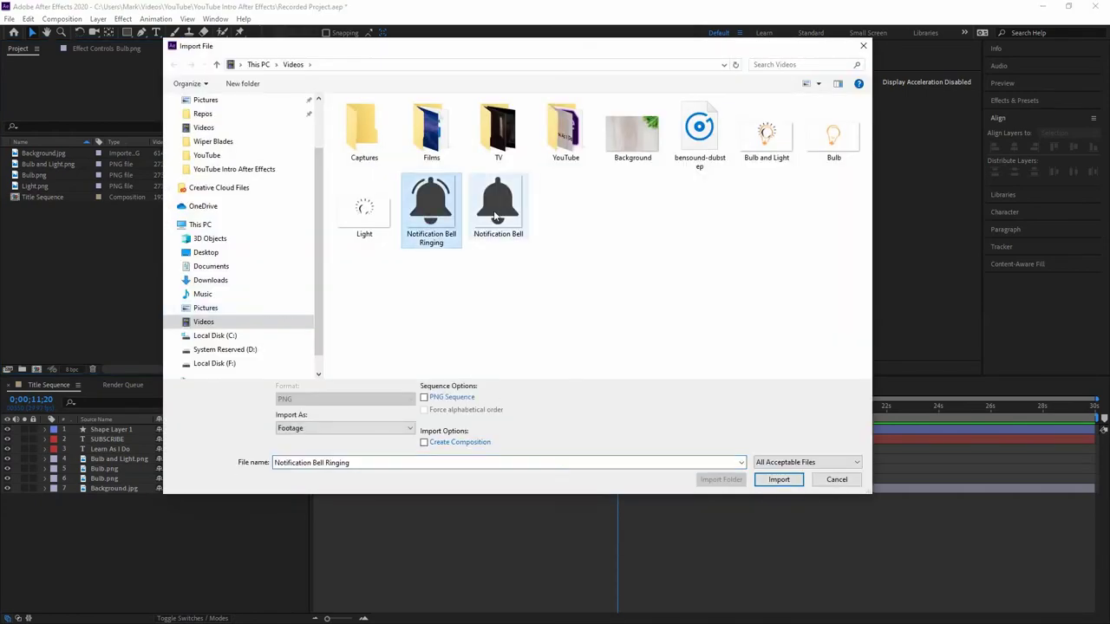
pyautogui.keyDown('ctrl'); pyautogui.click(493, 210); pyautogui.keyUp('ctrl')
pyautogui.click(779, 479)
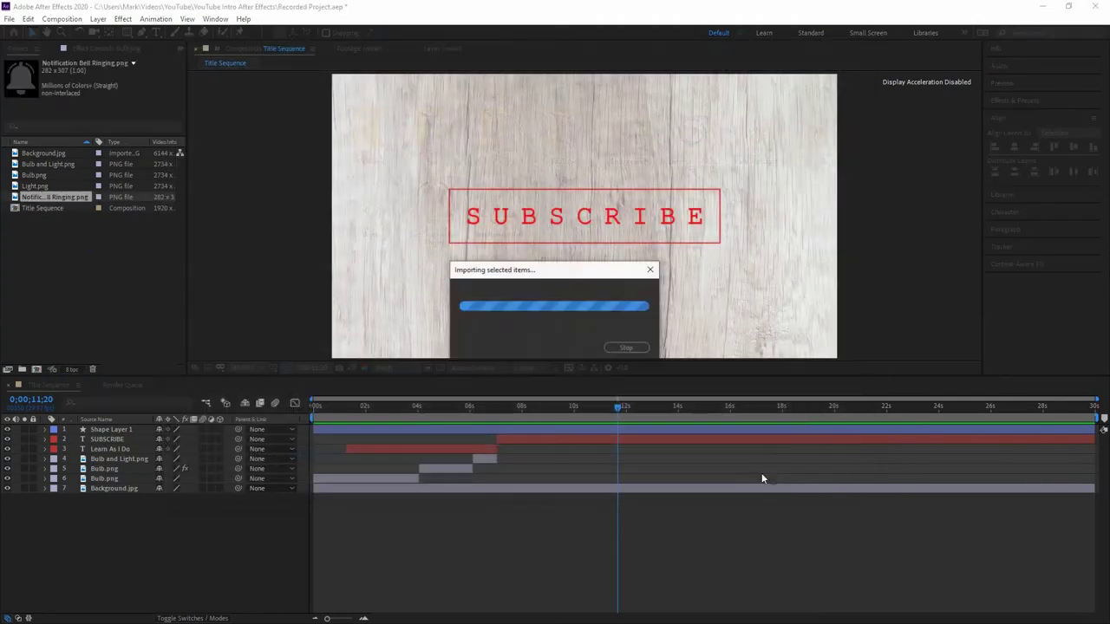
# - Add the plain and ringing notification bell images to the Title Sequence timeline
pyautogui.click(49, 284)
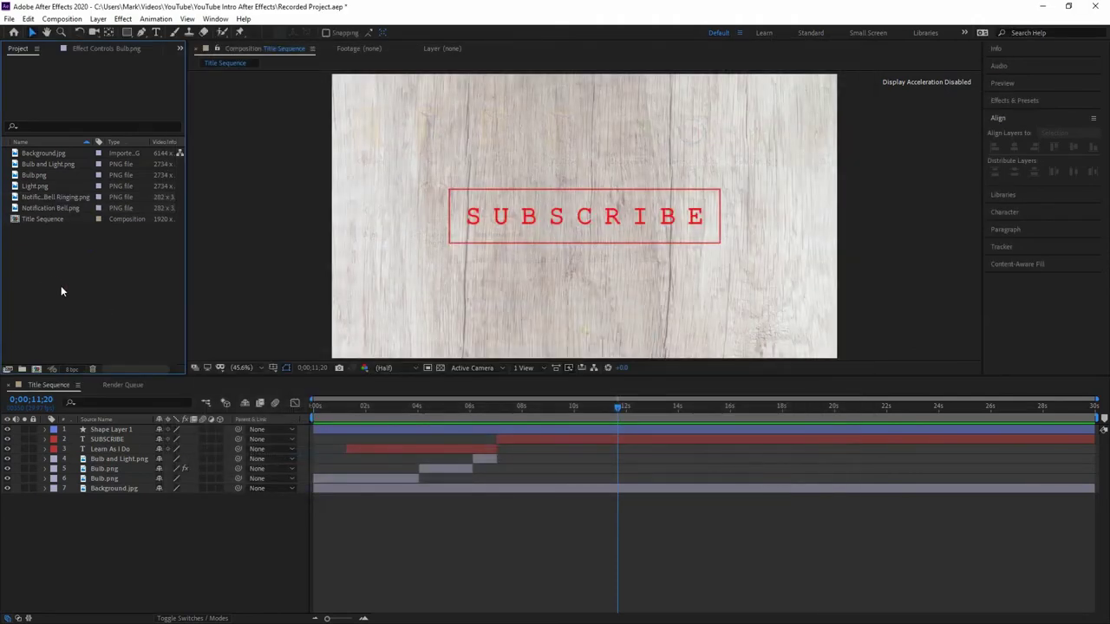
pyautogui.click(55, 208)
pyautogui.hotkey('ctrl', '/')
pyautogui.moveTo(53, 197); pyautogui.dragTo(130, 431)
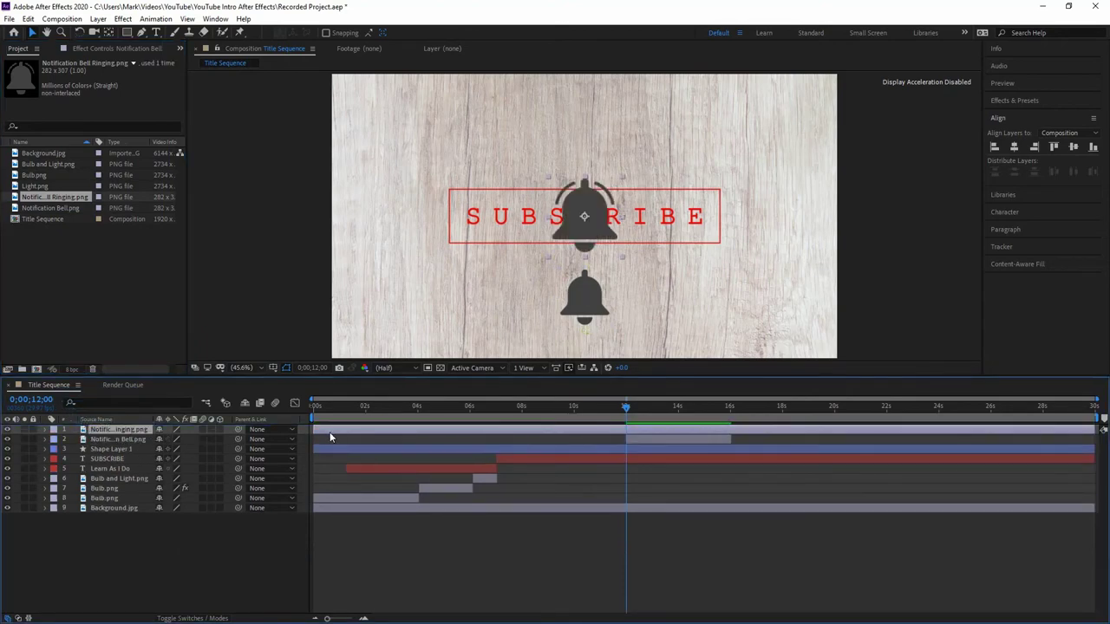
# - Move the ringing bell layer to run 16–20 s and reveal both bells' transform properties
pyautogui.moveTo(315, 429); pyautogui.dragTo(737, 431)
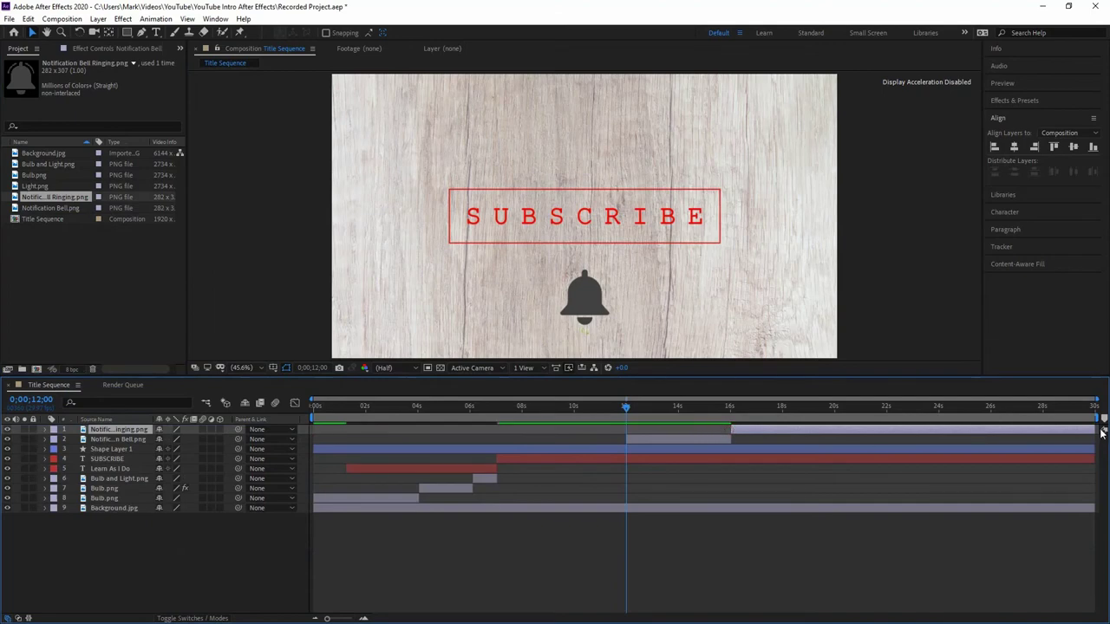
pyautogui.moveTo(1090, 430); pyautogui.dragTo(836, 431)
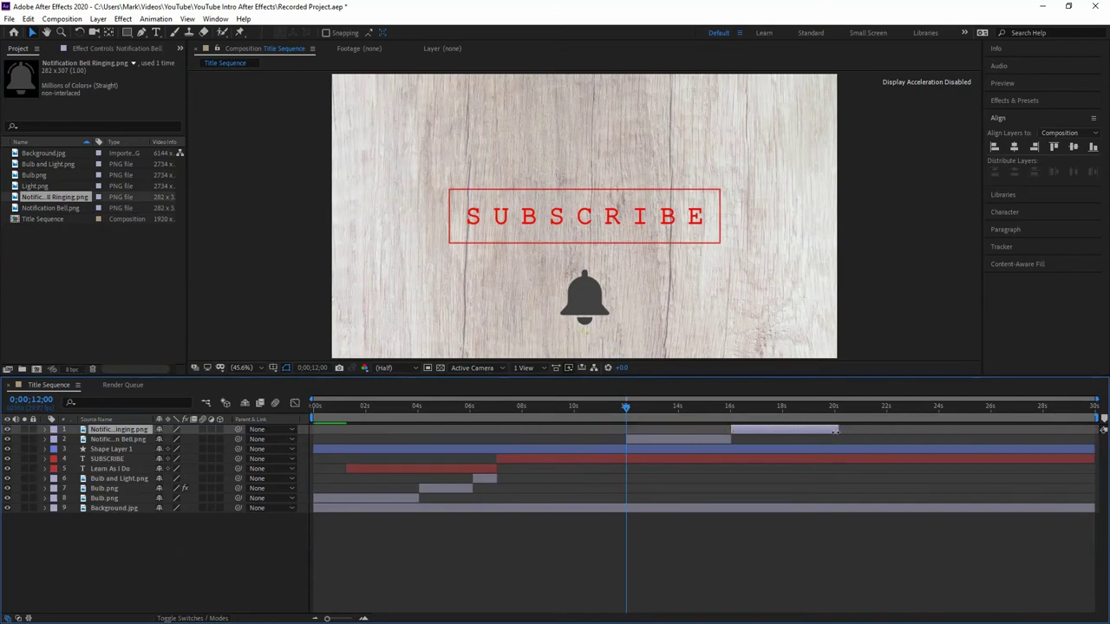
pyautogui.hotkey('ctrl', '`')
pyautogui.click(739, 406)
pyautogui.press('pageup')
pyautogui.press('pageup')
pyautogui.press('pageup')
pyautogui.press('pageup')
pyautogui.press('pageup')
pyautogui.press('pageup')
pyautogui.press('pageup')
pyautogui.press('pageup')
pyautogui.press('pageup')
pyautogui.press('pageup')
pyautogui.press('pageup')
pyautogui.press('pageup')
pyautogui.press('pageup')
pyautogui.press('pageup')
pyautogui.press('pageup')
pyautogui.press('pageup')
pyautogui.press('pageup')
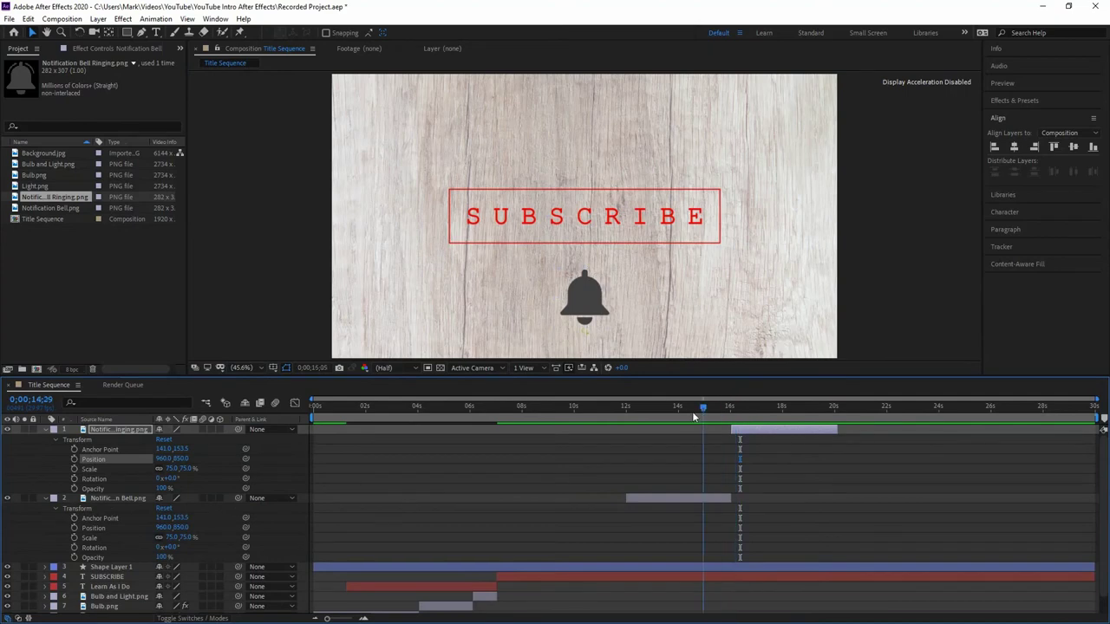
pyautogui.press('pageup')
pyautogui.press('pageup')
pyautogui.press('pageup')
pyautogui.press('pageup')
pyautogui.press('pageup')
pyautogui.press('pageup')
pyautogui.press('pageup')
pyautogui.press('pageup')
pyautogui.press('pageup')
pyautogui.press('pageup')
pyautogui.press('pageup')
pyautogui.press('pageup')
pyautogui.press('pageup')
pyautogui.press('pageup')
pyautogui.press('pageup')
pyautogui.press('pageup')
pyautogui.press('pageup')
pyautogui.press('pageup')
pyautogui.press('pageup')
pyautogui.press('pageup')
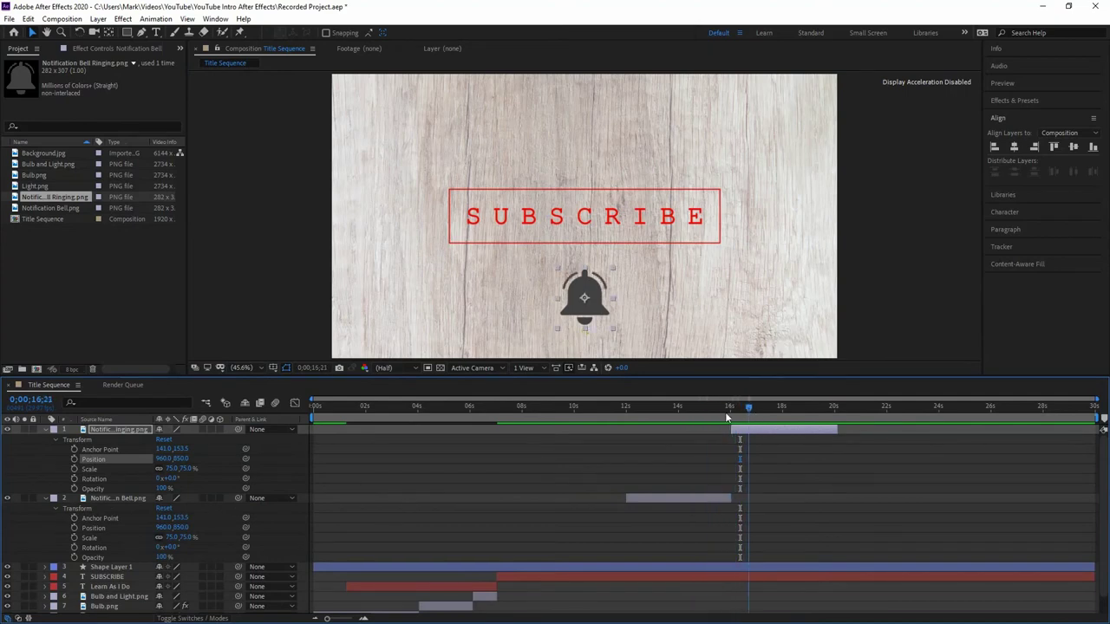
pyautogui.click(742, 414)
pyautogui.click(1042, 102)
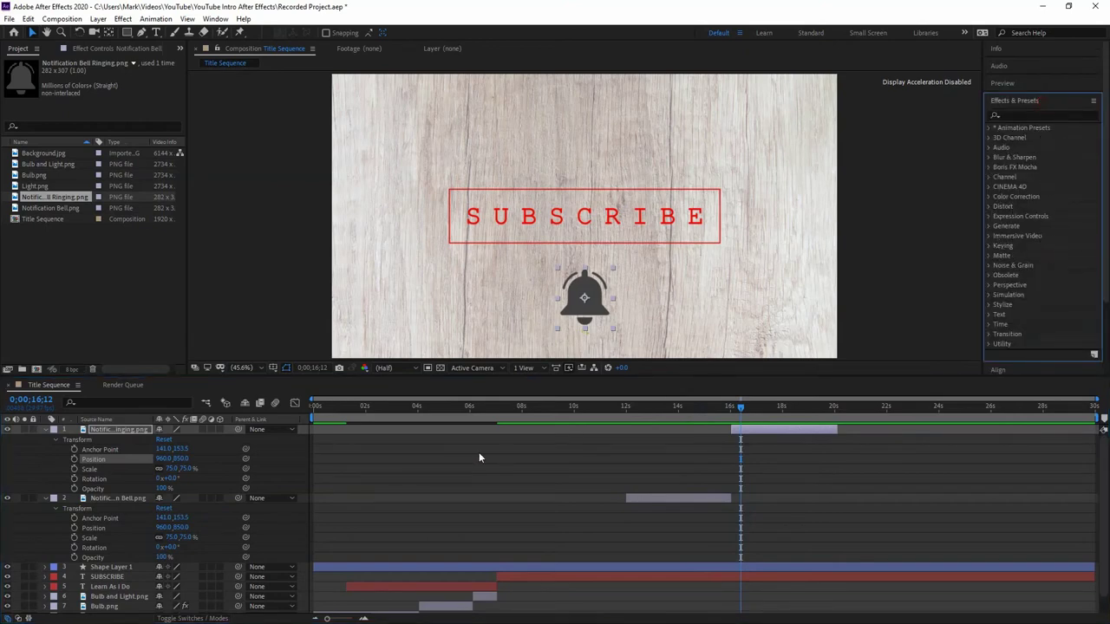
# - Enable Rotation keyframing on the ringing bell and move the current time to 16;20
pyautogui.click(74, 480)
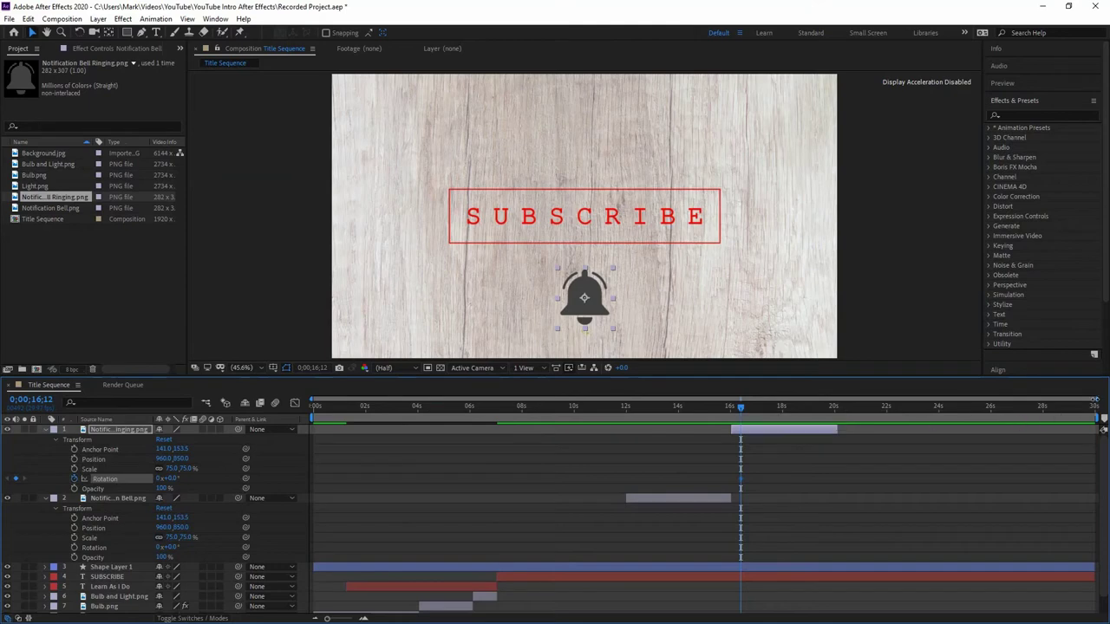
pyautogui.moveTo(1096, 398); pyautogui.dragTo(572, 383)
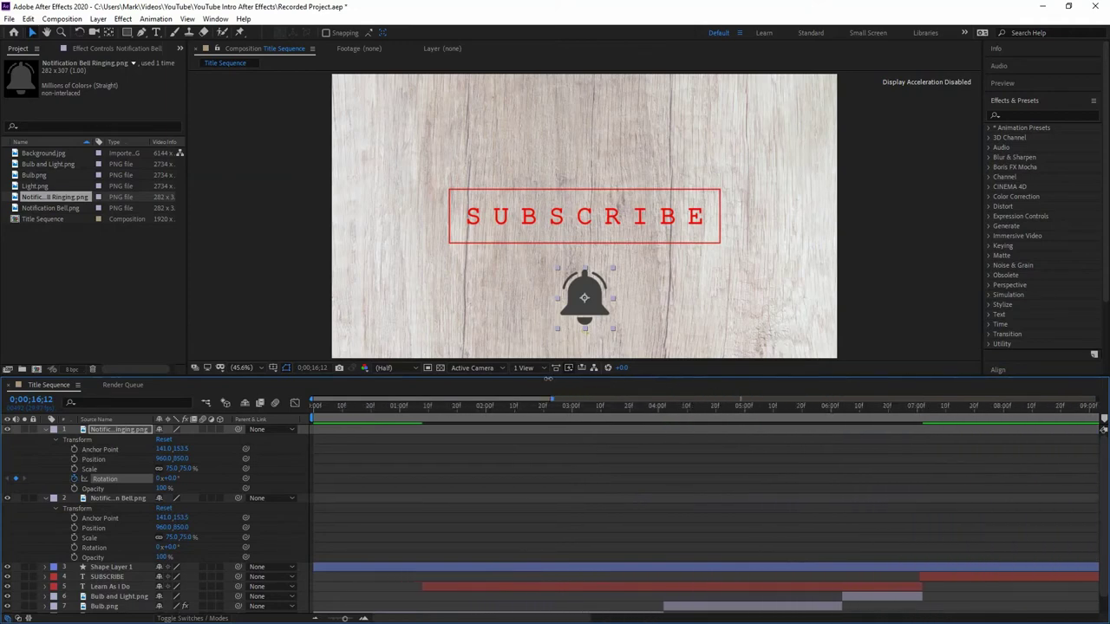
pyautogui.click(565, 409)
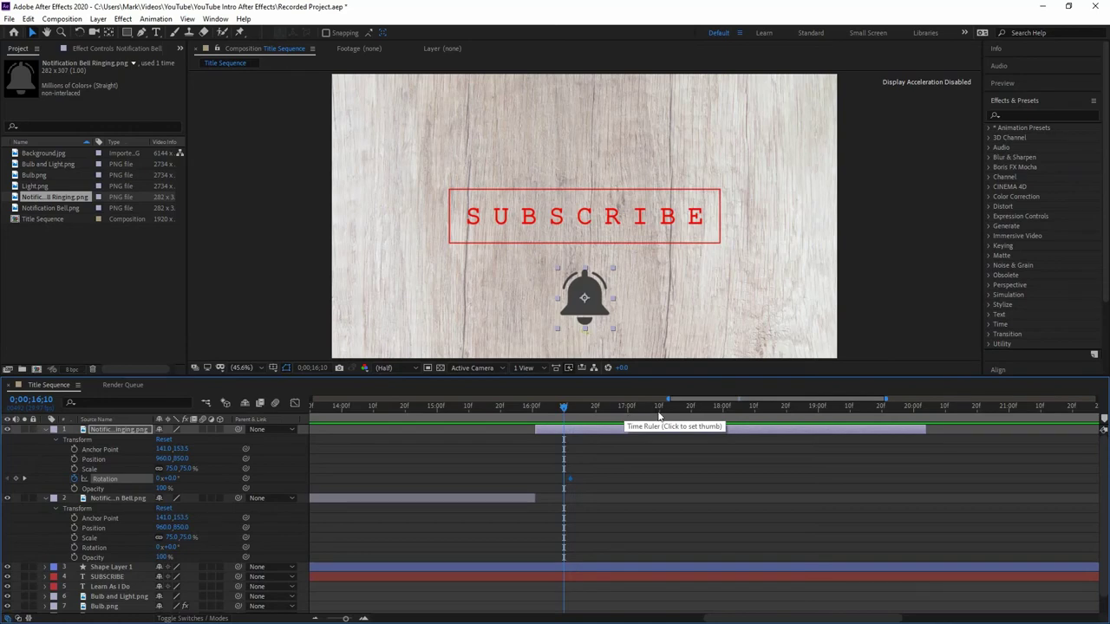
pyautogui.click(565, 479)
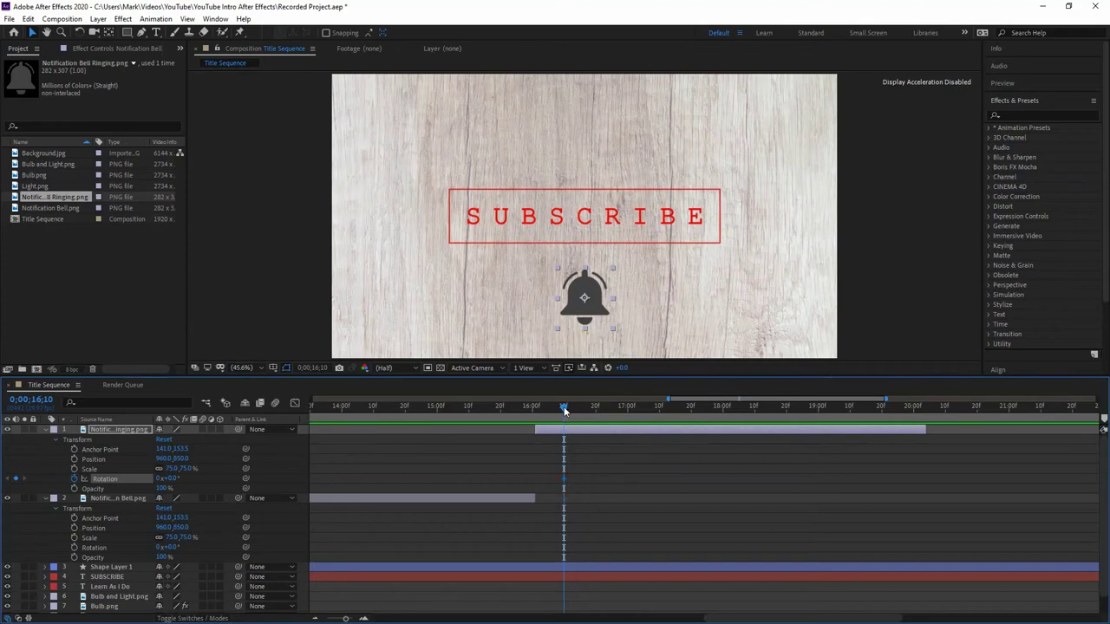
pyautogui.moveTo(563, 410); pyautogui.dragTo(595, 413)
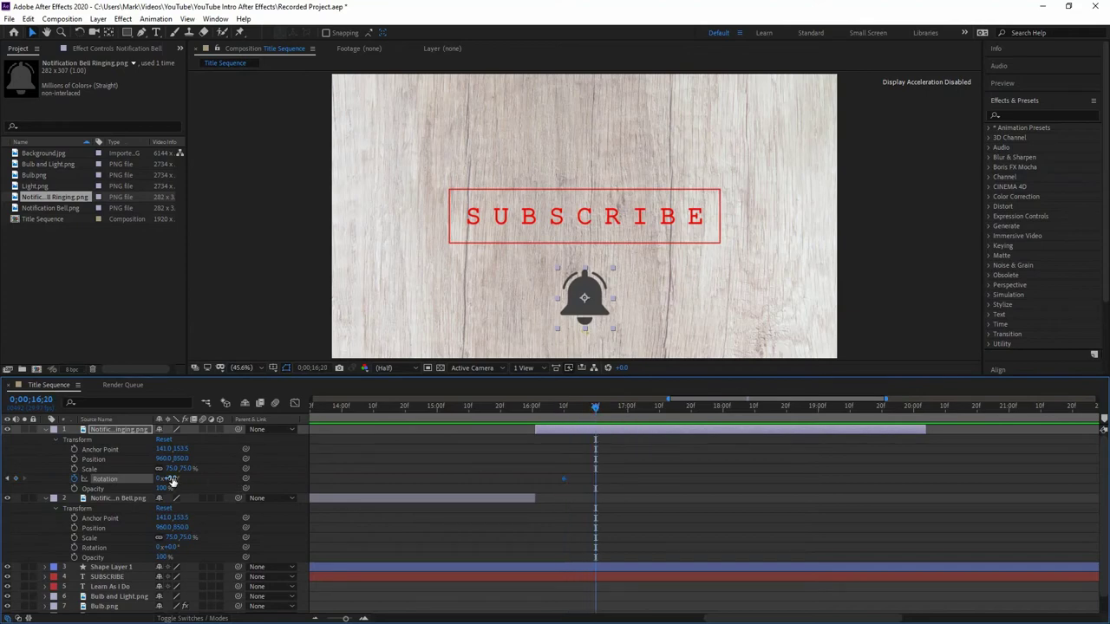
# - Add alternating bell rotation keyframes of -7° and +7° a few frames apart, then stop the preview
pyautogui.moveTo(169, 479); pyautogui.dragTo(171, 480)
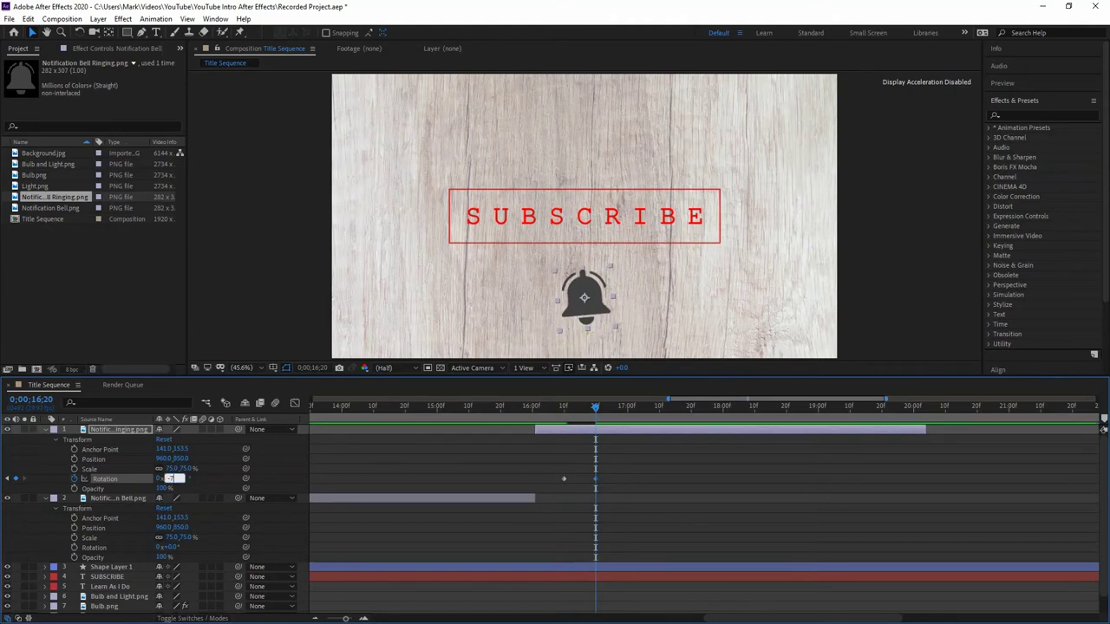
pyautogui.press('Return')
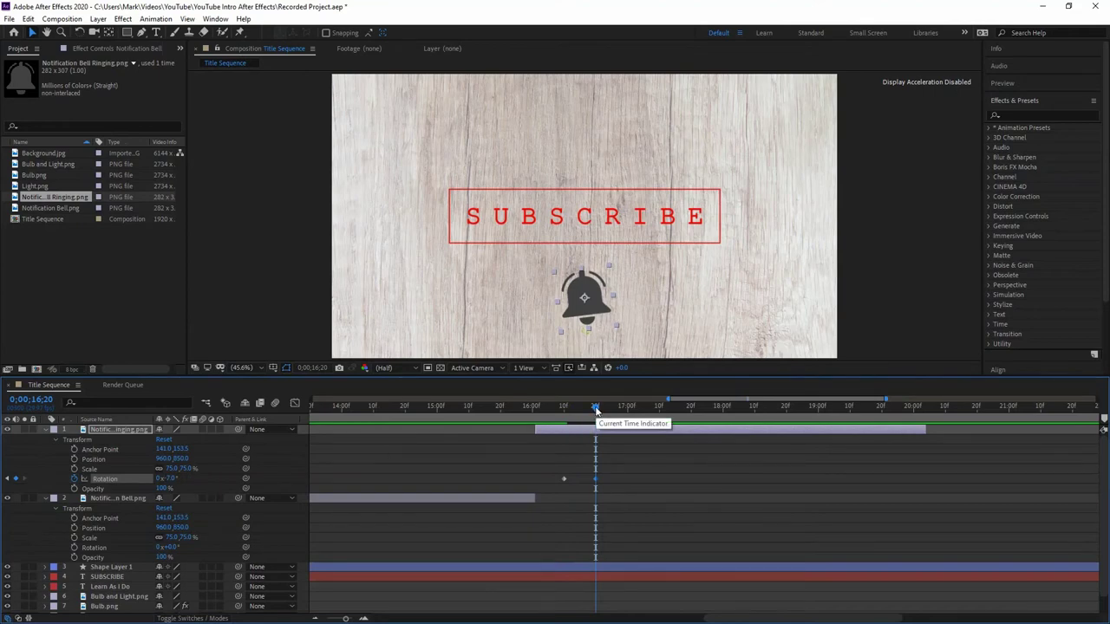
pyautogui.moveTo(595, 405); pyautogui.dragTo(628, 409)
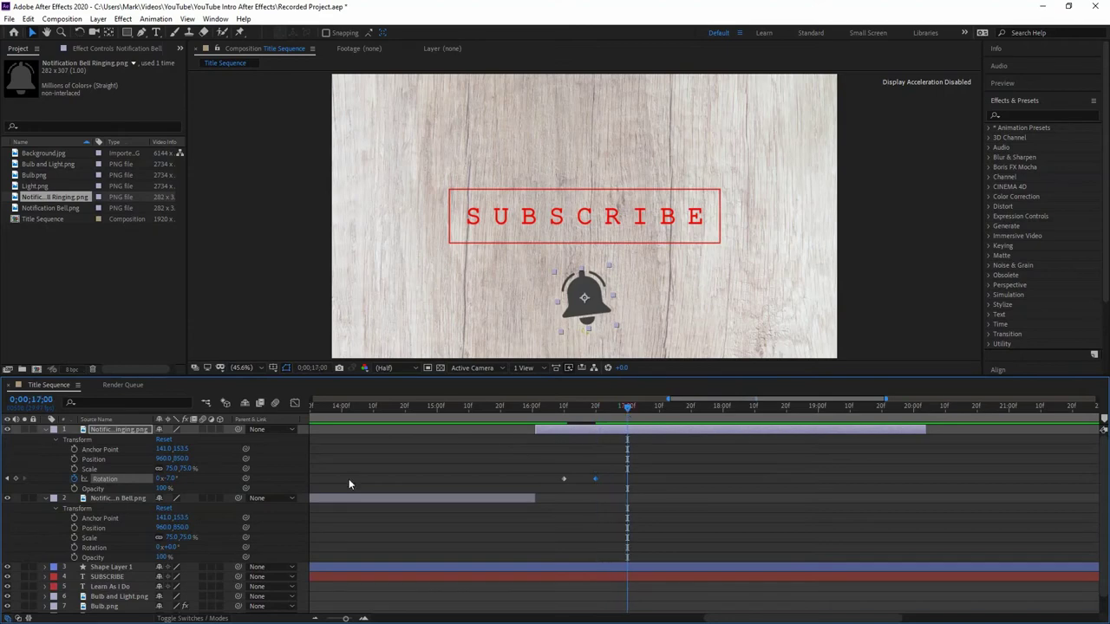
pyautogui.click(166, 480)
pyautogui.write('7')
pyautogui.press('Return')
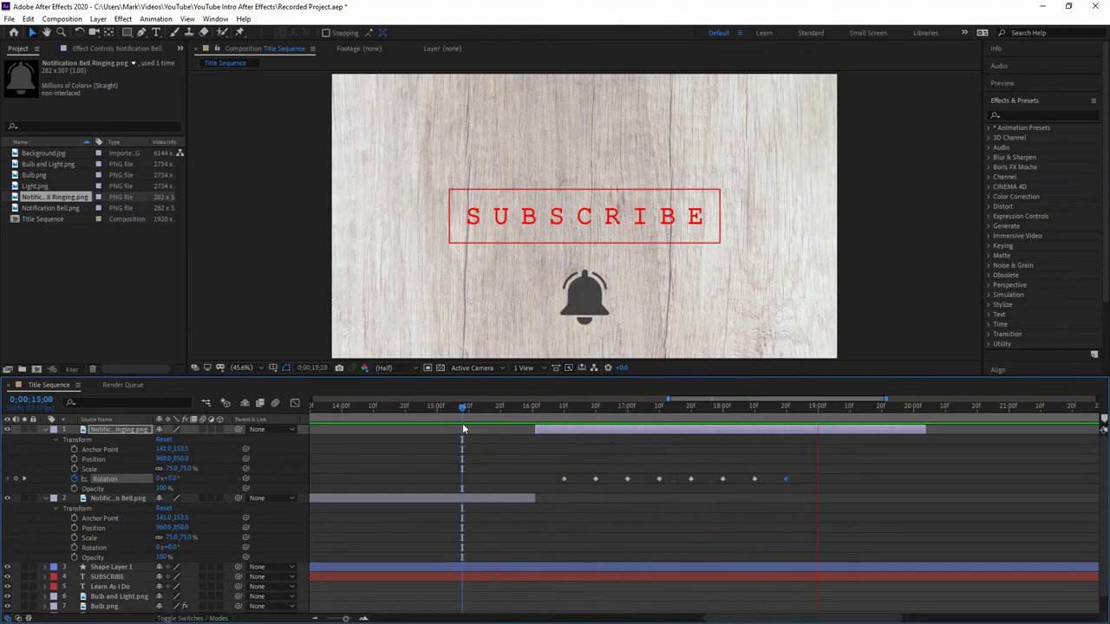
pyautogui.press('space')
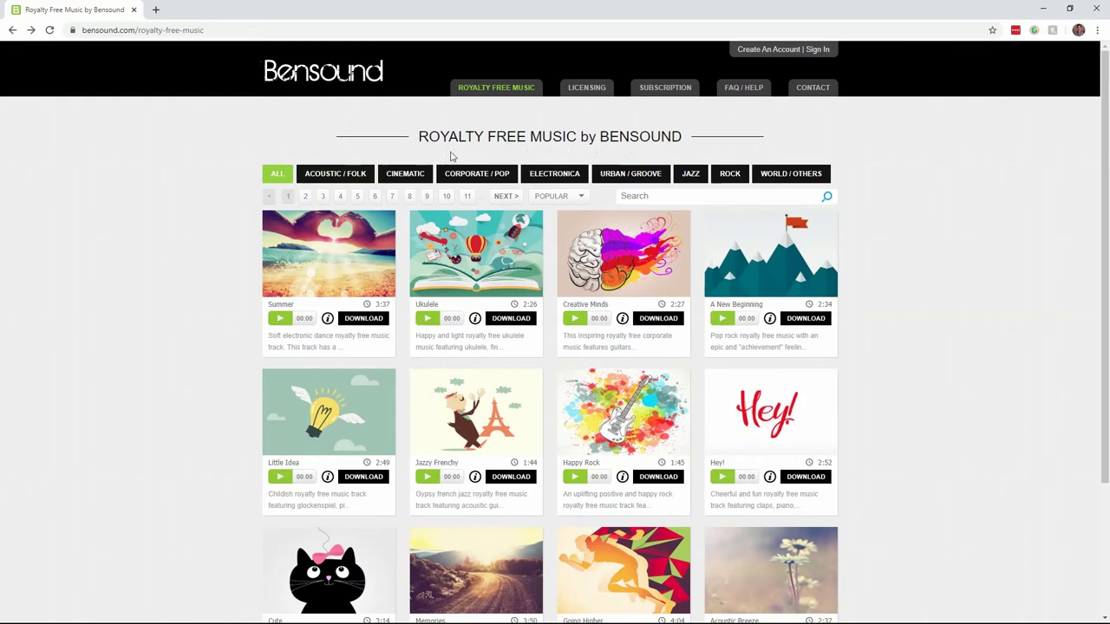
# - Download Bensound's Electronica Dubstep track under the free Creative Commons licence
pyautogui.click(556, 177)
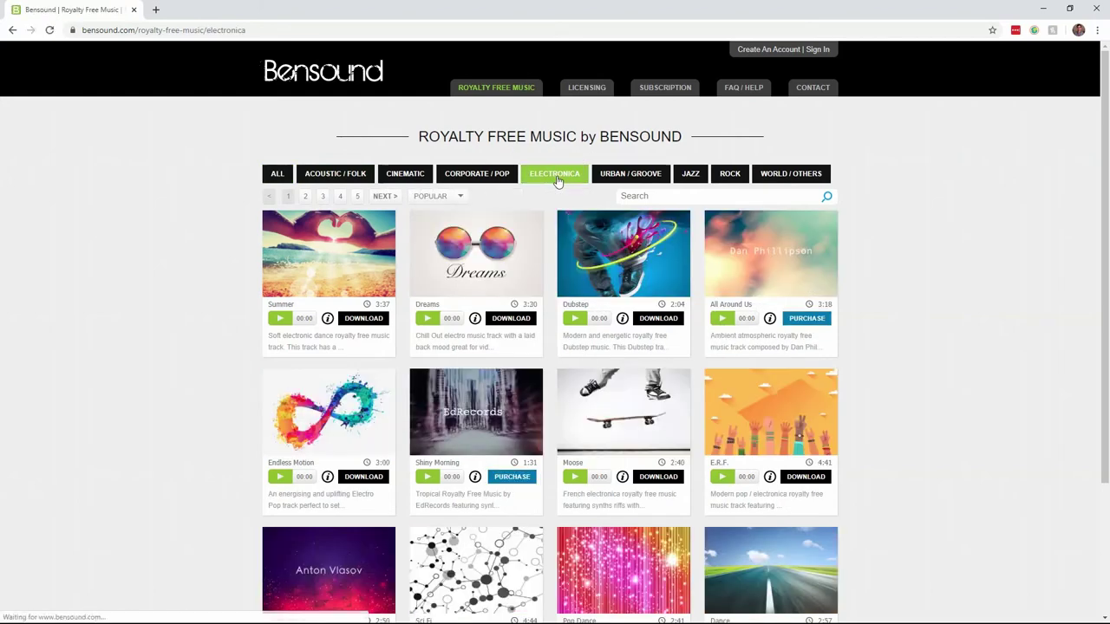
pyautogui.click(648, 319)
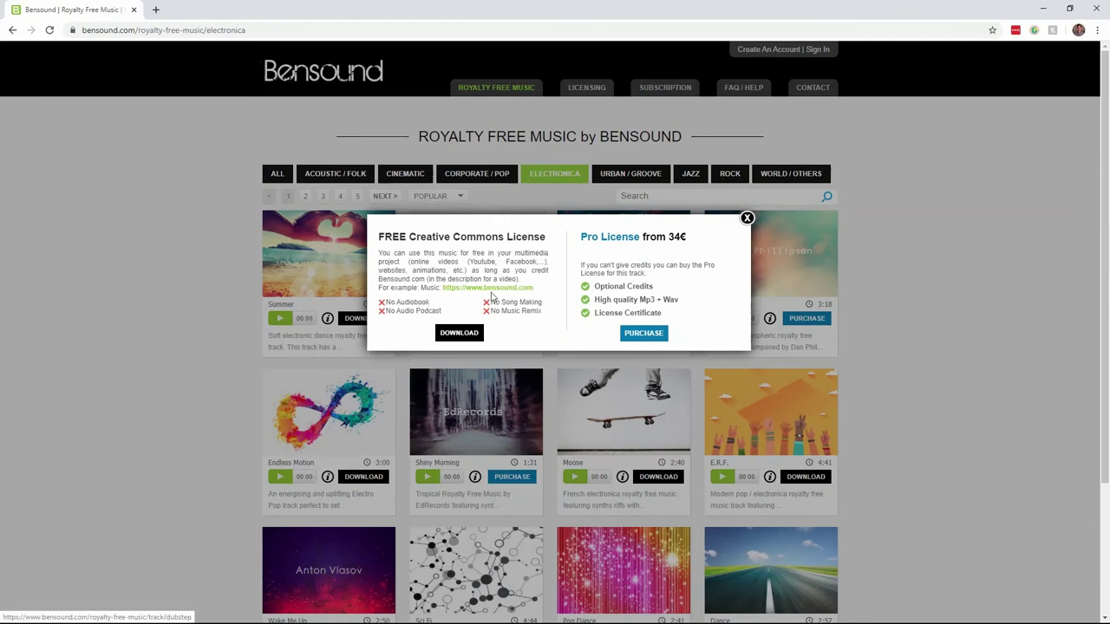
pyautogui.click(457, 335)
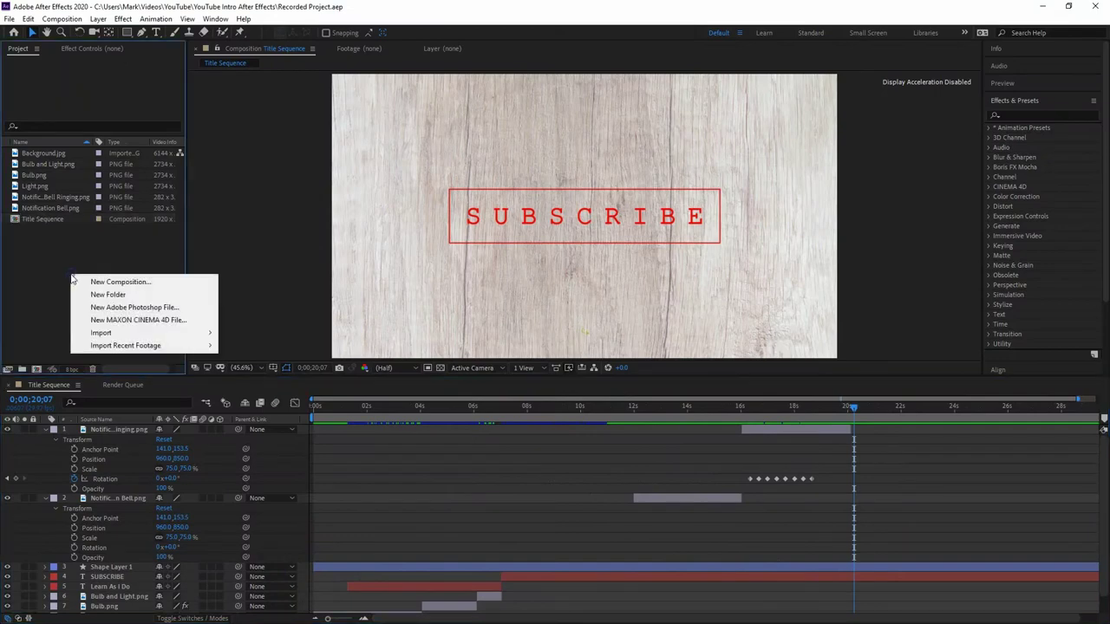
# - Import bensound-dubstep.mp3 into the project and add it as a layer in the Title Sequence timeline
pyautogui.moveTo(159, 337)
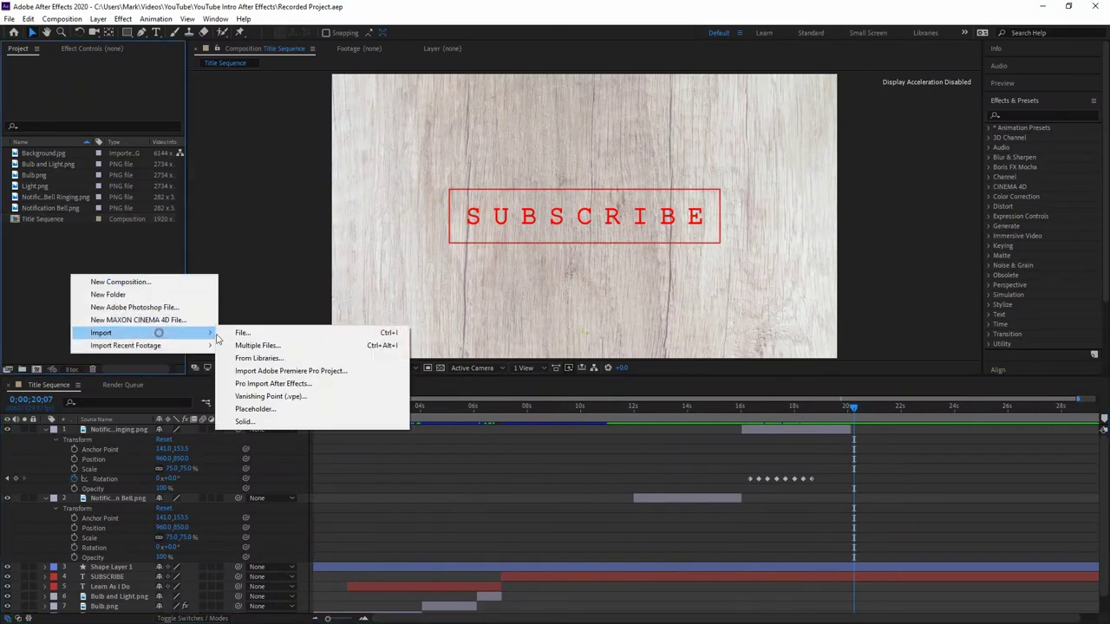
pyautogui.click(271, 332)
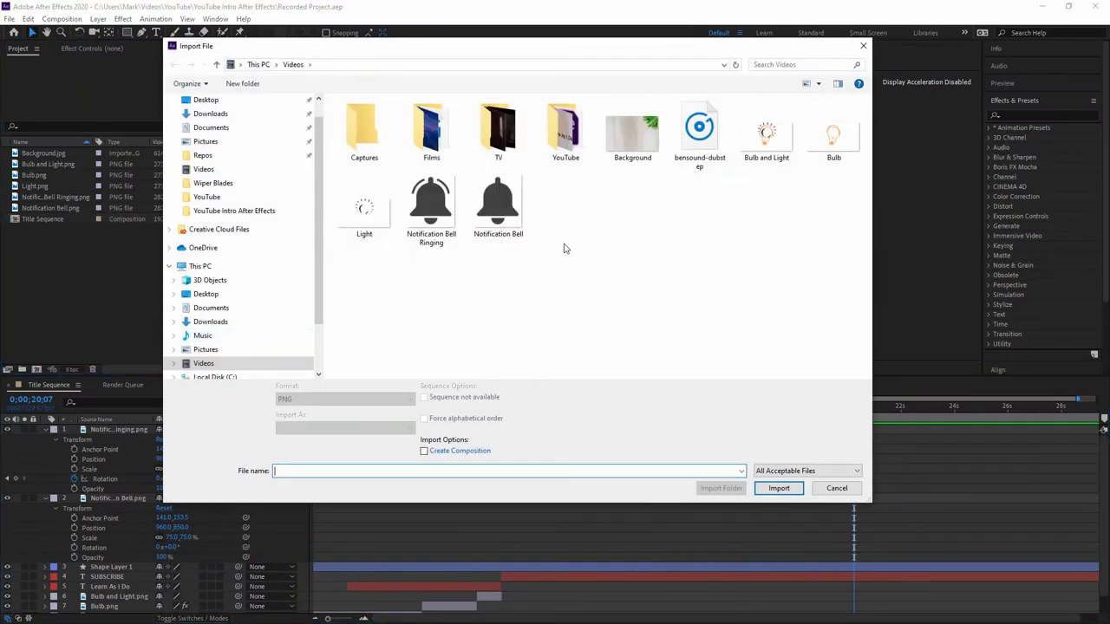
pyautogui.click(700, 152)
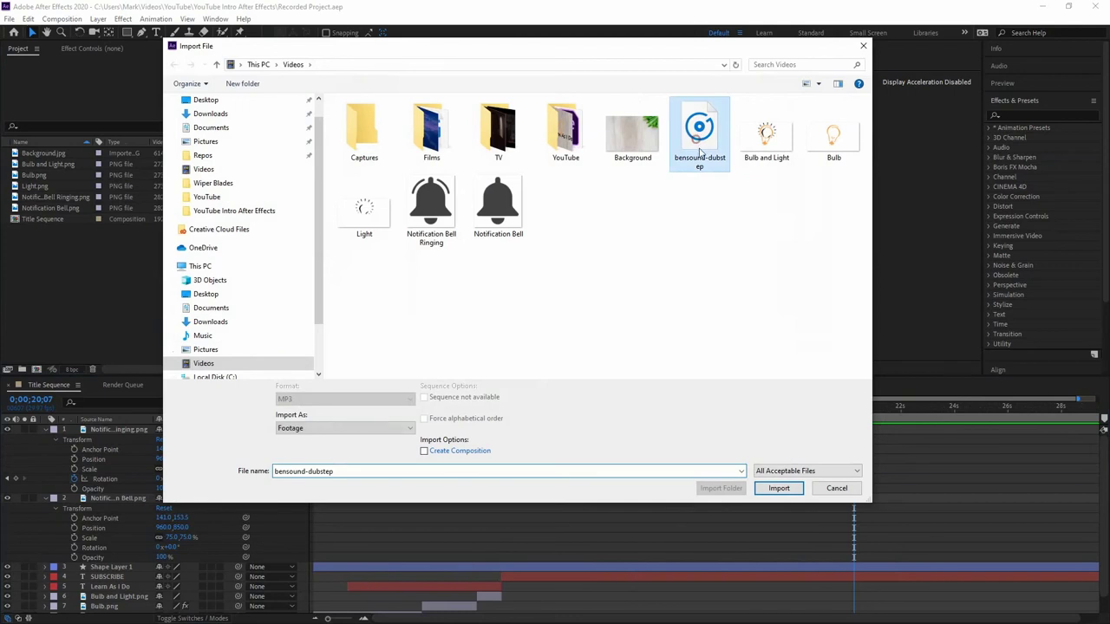
pyautogui.click(778, 489)
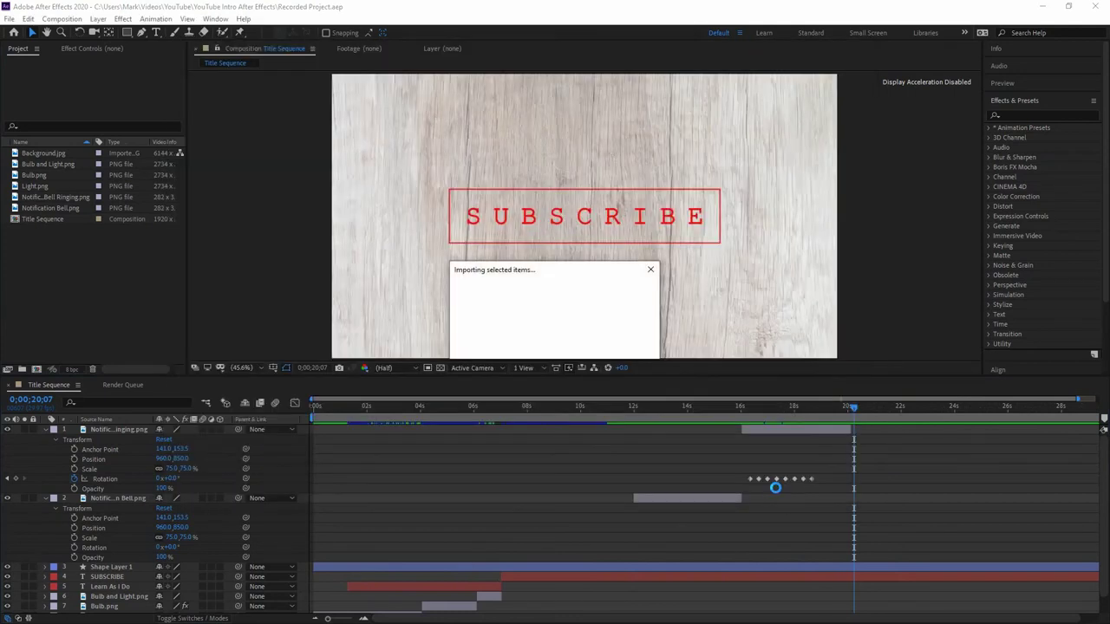
pyautogui.moveTo(43, 164); pyautogui.dragTo(90, 525)
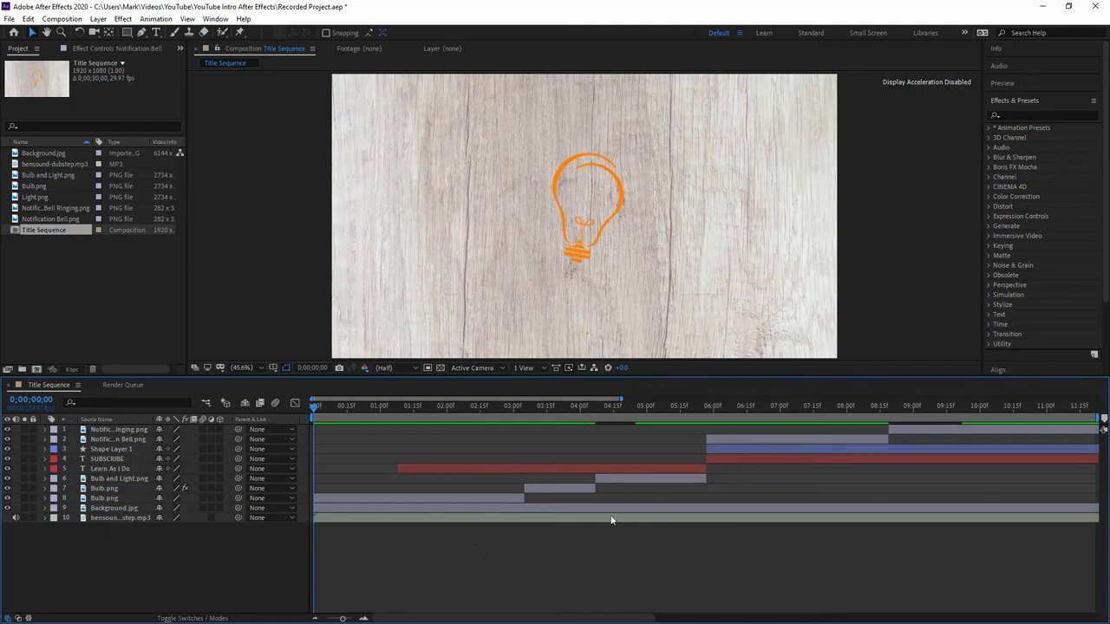
# - Make layer 7 Bulb.png start at about 5;07 and extend layer 8 Bulb.png to meet it
pyautogui.press('space')
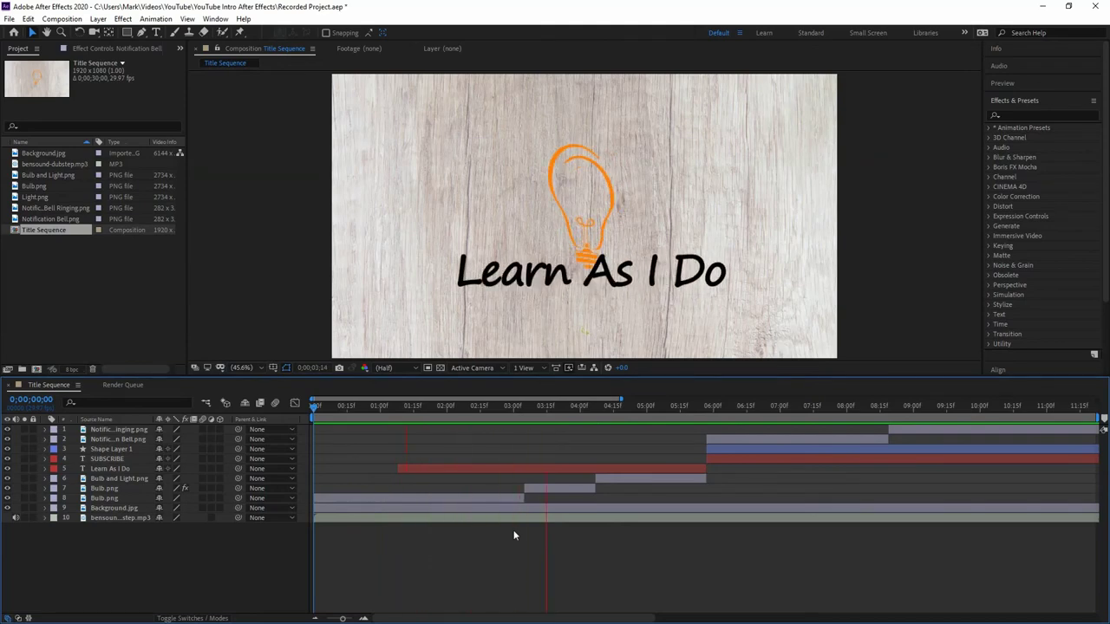
pyautogui.press('space')
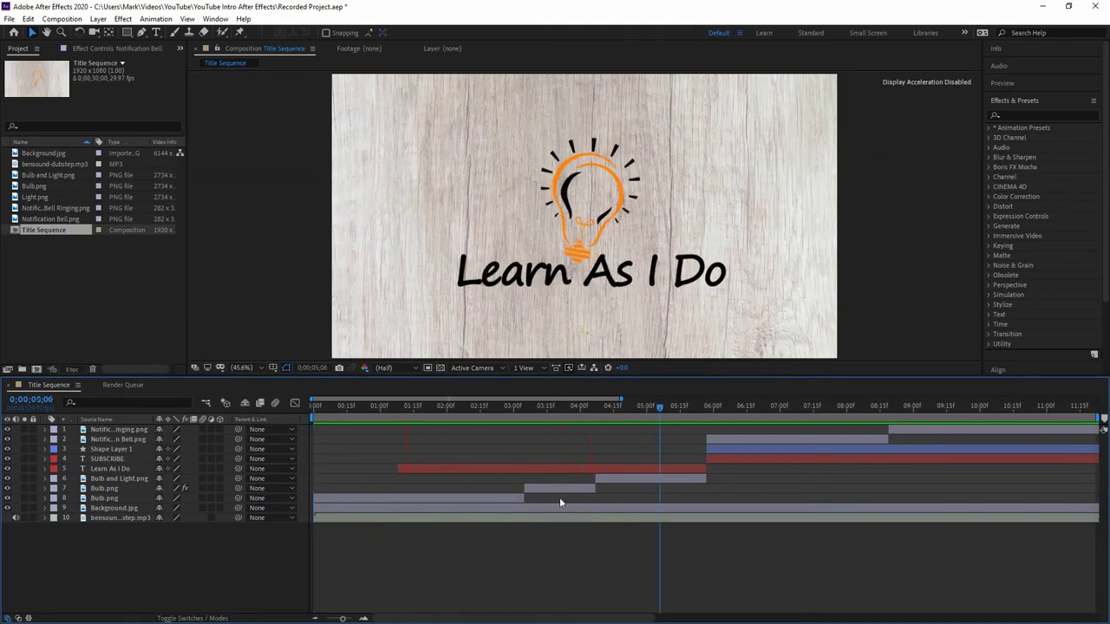
pyautogui.moveTo(659, 404); pyautogui.dragTo(587, 406)
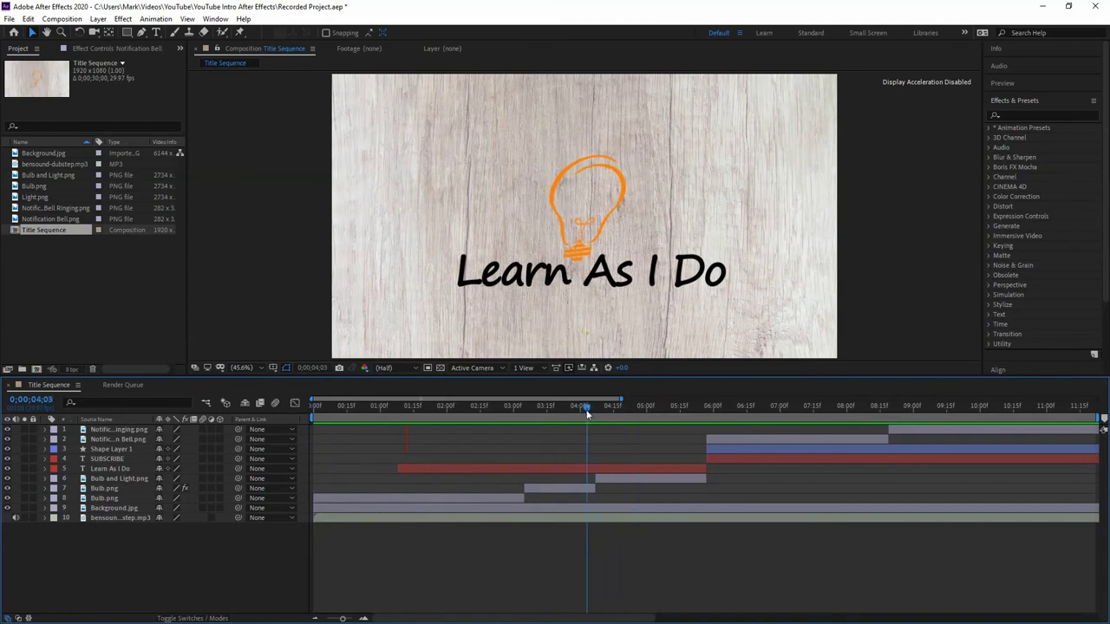
pyautogui.moveTo(587, 406)
pyautogui.mouseDown()
pyautogui.moveTo(687, 408)
pyautogui.moveTo(577, 408)
pyautogui.moveTo(607, 422)
pyautogui.moveTo(597, 411)
pyautogui.mouseUp()
pyautogui.moveTo(523, 488); pyautogui.dragTo(644, 488)
pyautogui.moveTo(565, 488); pyautogui.dragTo(596, 485)
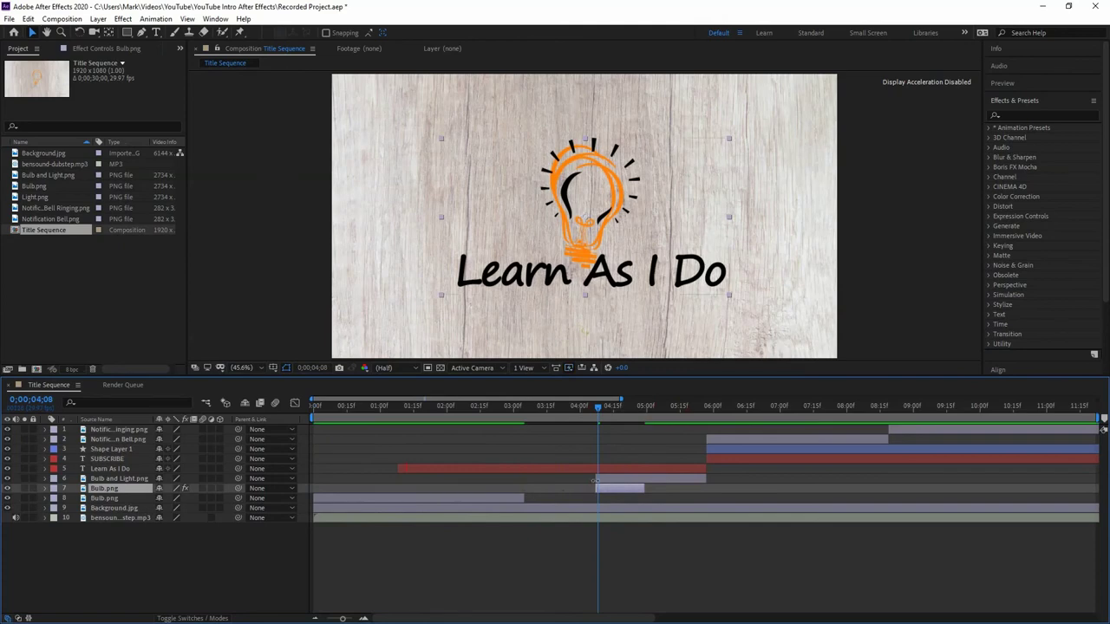
pyautogui.moveTo(525, 499); pyautogui.dragTo(595, 498)
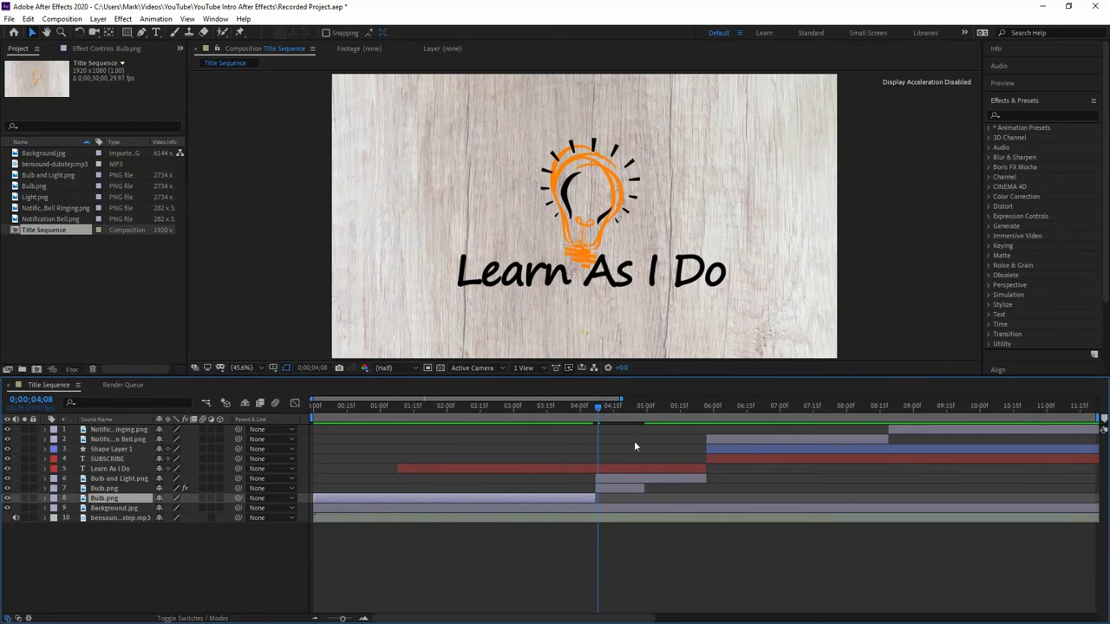
# - Trim Bulb and Light to start at 5;00 and preview the bulb and logo-to-subscribe timing
pyautogui.press('space')
pyautogui.press('space')
pyautogui.moveTo(658, 407); pyautogui.dragTo(646, 417)
pyautogui.moveTo(596, 479); pyautogui.dragTo(649, 478)
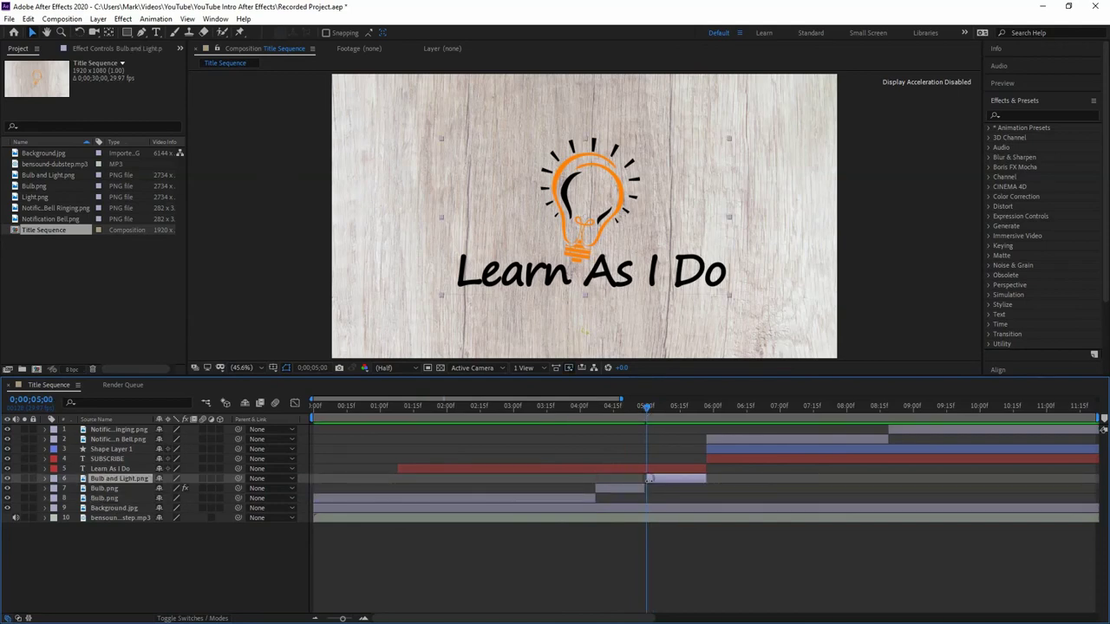
pyautogui.click(644, 489)
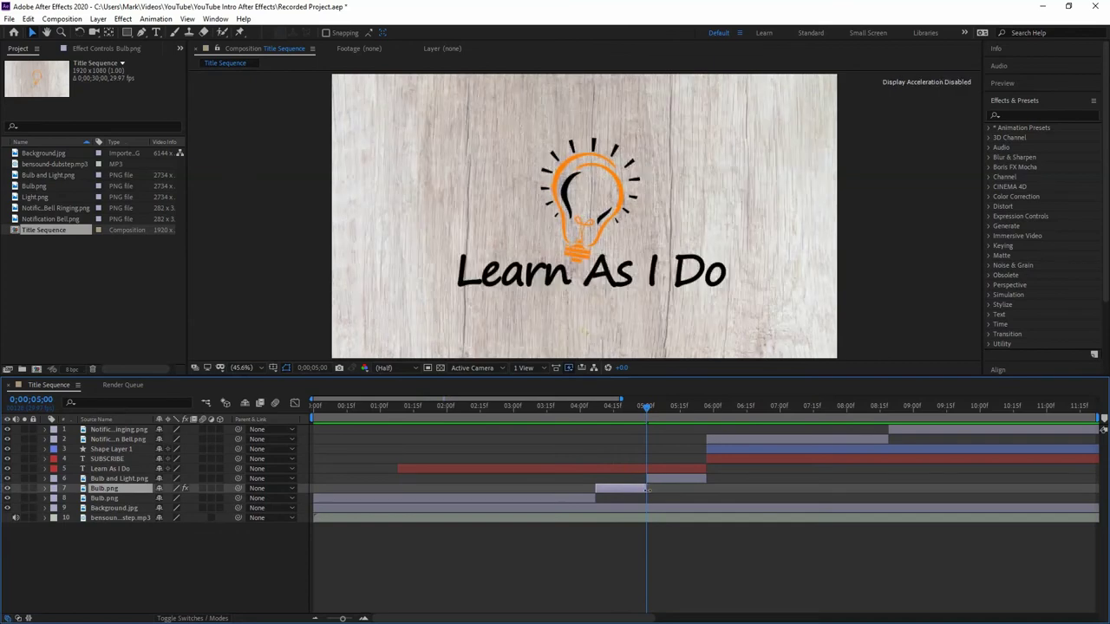
pyautogui.moveTo(646, 414); pyautogui.dragTo(557, 415)
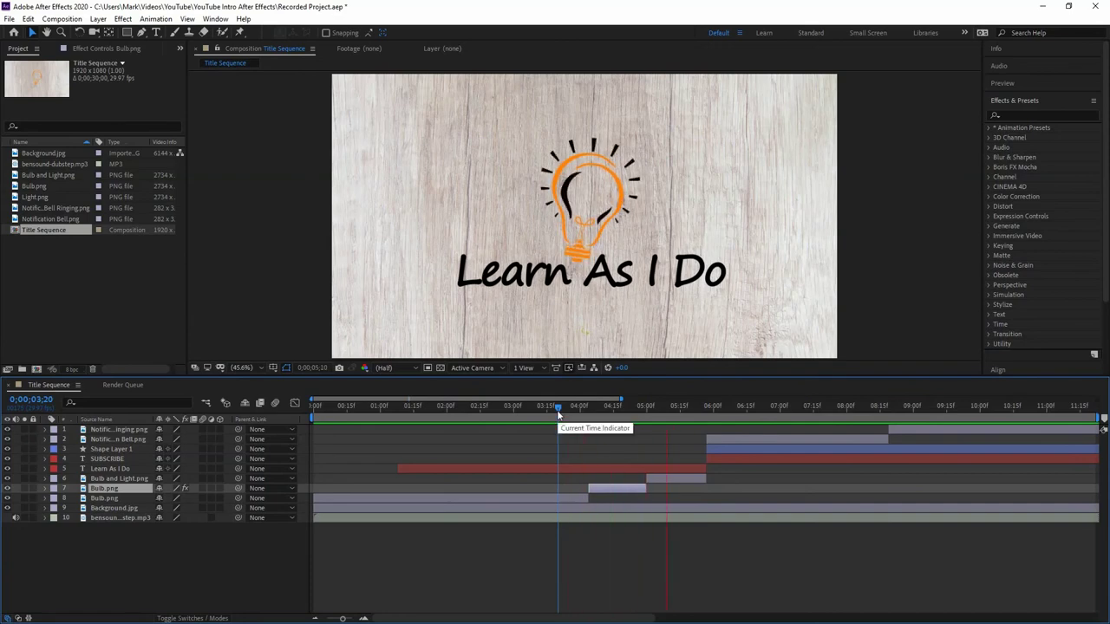
pyautogui.press('space')
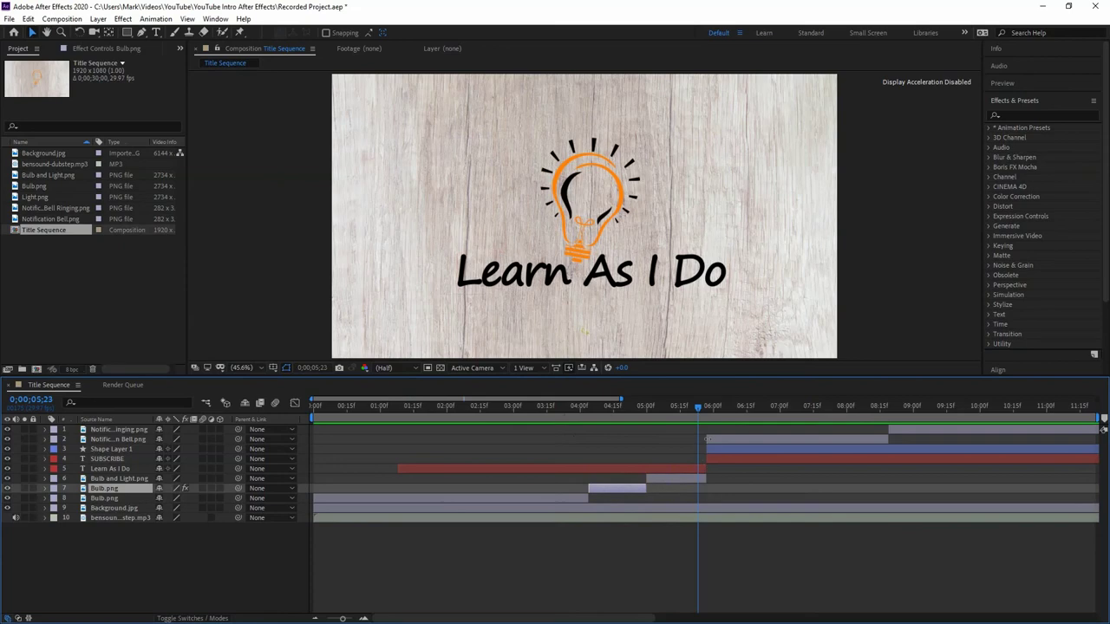
pyautogui.moveTo(696, 406); pyautogui.dragTo(666, 410)
pyautogui.press('space')
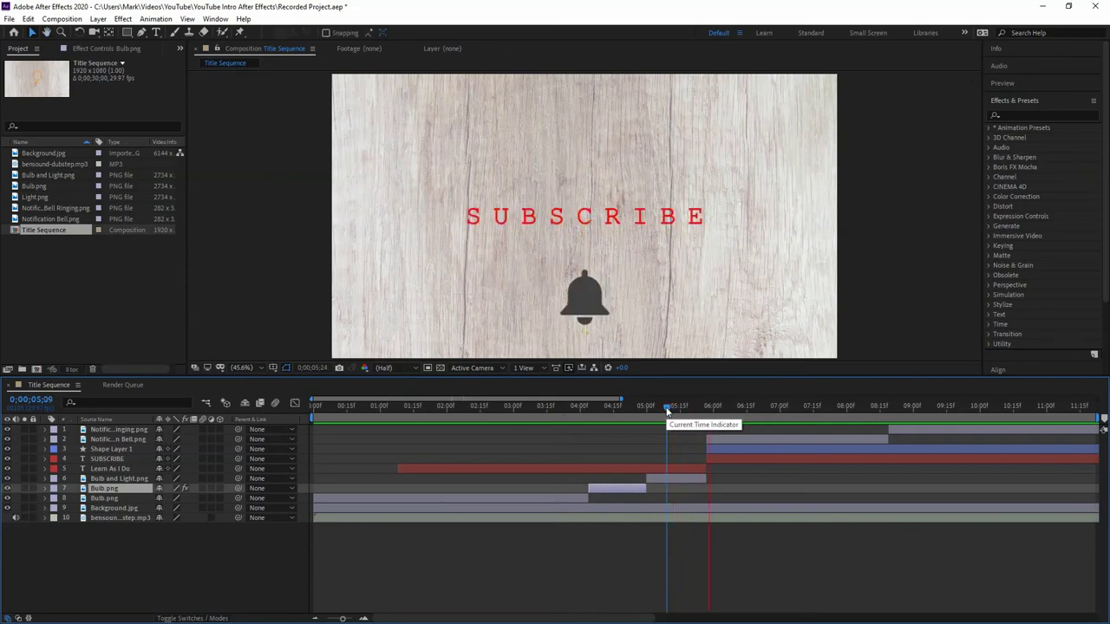
# - Shift the still bell, Shape Layer 1 and SUBSCRIBE layers later to the new start time
pyautogui.click(766, 406)
pyautogui.moveTo(760, 405); pyautogui.dragTo(750, 410)
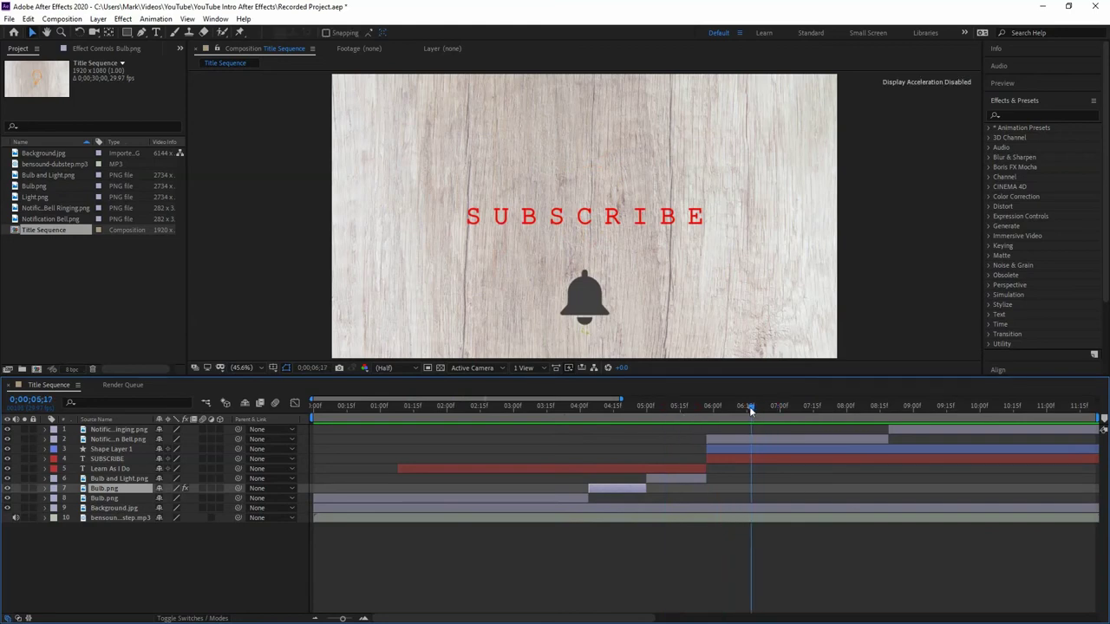
pyautogui.click(714, 437)
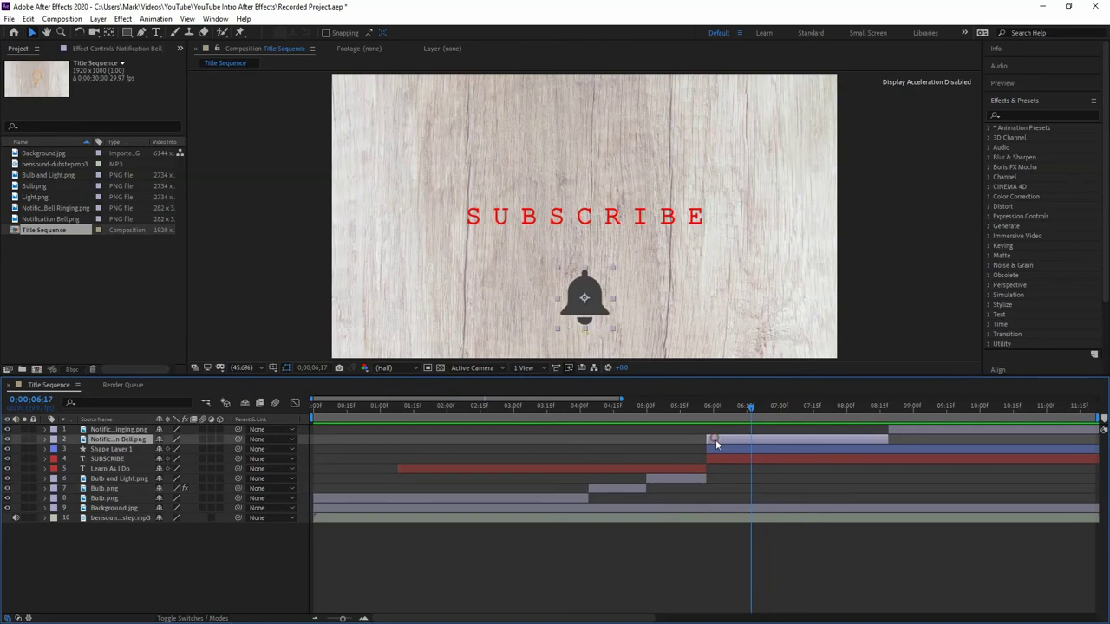
pyautogui.keyDown('shift'); pyautogui.click(718, 450); pyautogui.keyUp('shift')
pyautogui.keyDown('shift'); pyautogui.click(718, 458); pyautogui.keyUp('shift')
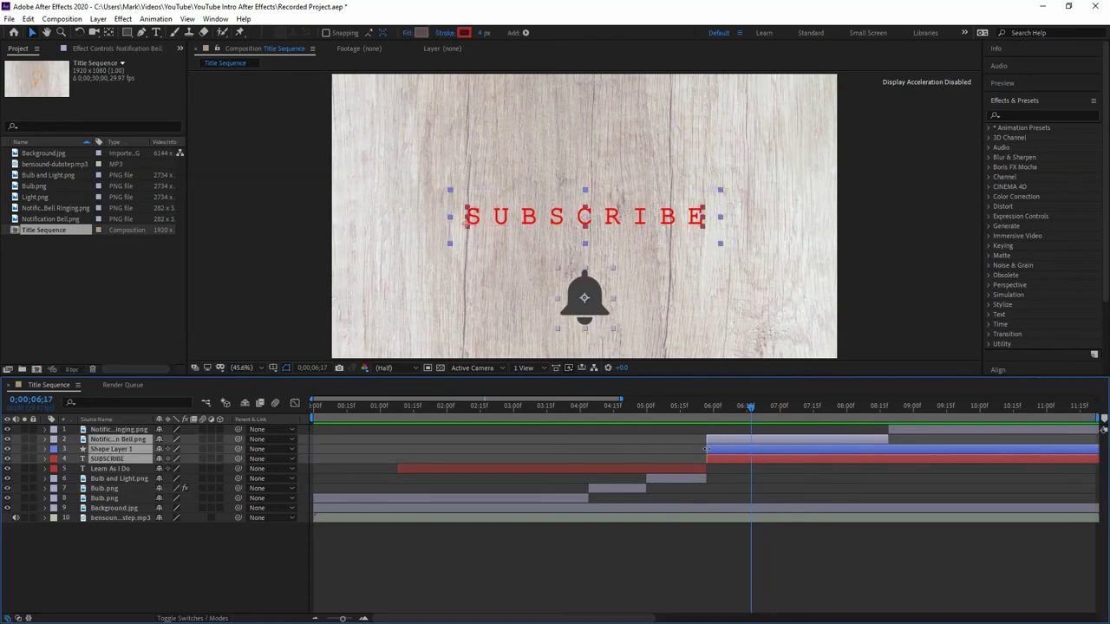
pyautogui.moveTo(708, 449); pyautogui.dragTo(747, 448)
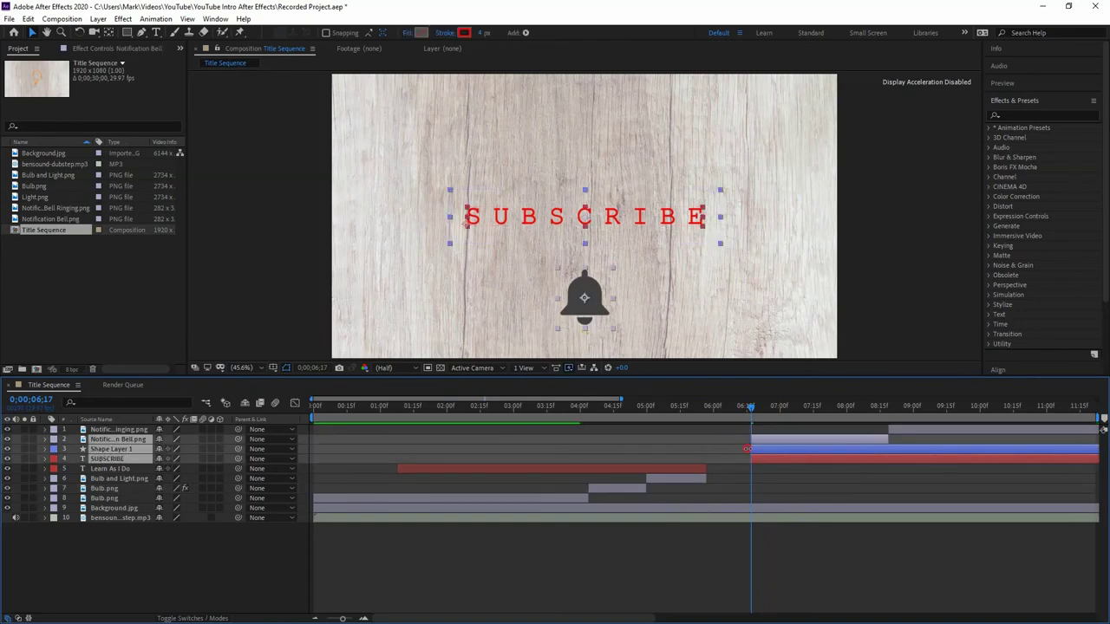
# - Extend Learn As I Do and Bulb and Light to meet SUBSCRIBE and preview the transition
pyautogui.click(700, 478)
pyautogui.keyDown('shift'); pyautogui.click(700, 469); pyautogui.keyUp('shift')
pyautogui.moveTo(700, 473); pyautogui.dragTo(751, 472)
pyautogui.moveTo(750, 409); pyautogui.dragTo(674, 409)
pyautogui.press('space')
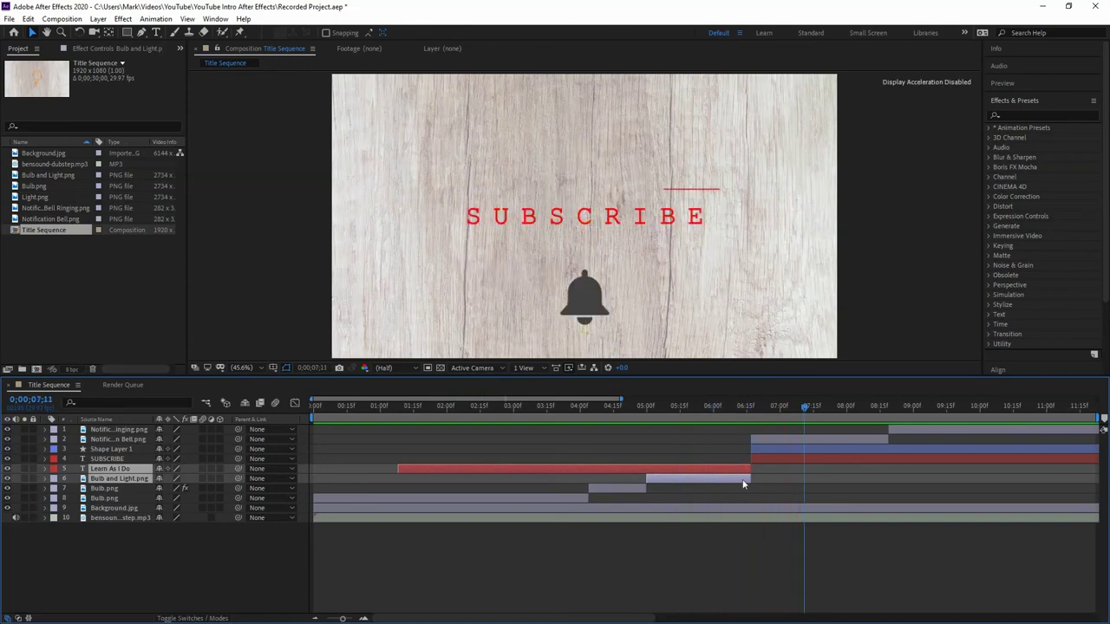
# - Shorten the logo layers slightly, move the SUBSCRIBE layers back to meet them, and preview
pyautogui.moveTo(739, 468); pyautogui.dragTo(740, 468)
pyautogui.click(759, 439)
pyautogui.keyDown('shift'); pyautogui.click(759, 447); pyautogui.keyUp('shift')
pyautogui.keyDown('shift'); pyautogui.click(760, 457); pyautogui.keyUp('shift')
pyautogui.moveTo(752, 457); pyautogui.dragTo(741, 457)
pyautogui.press('pageup')
pyautogui.press('pageup')
pyautogui.press('pageup')
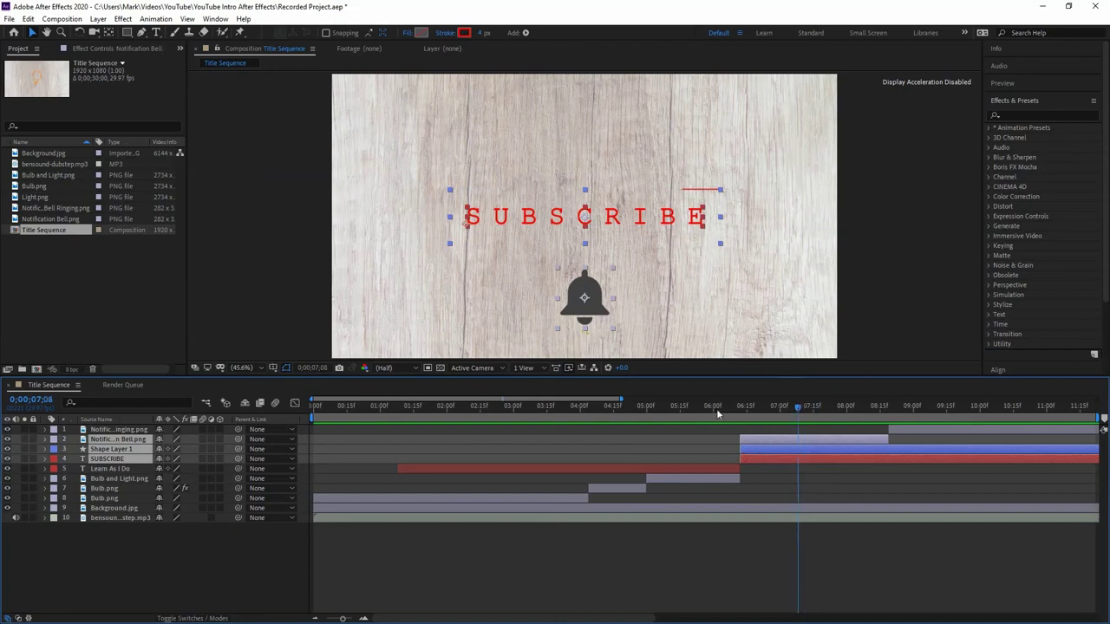
pyautogui.click(678, 408)
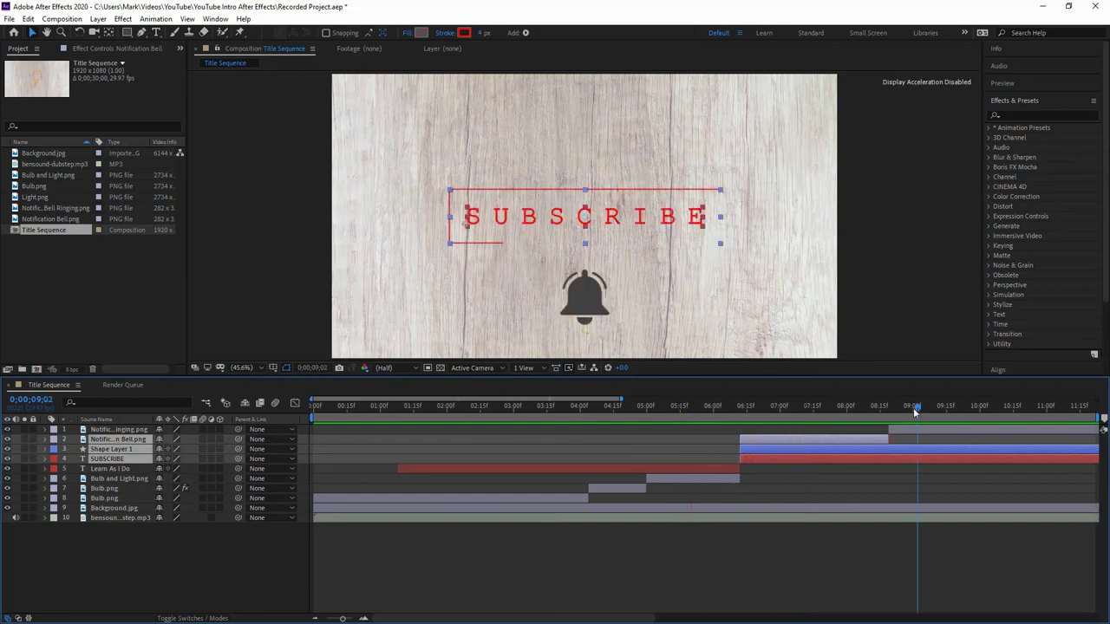
pyautogui.moveTo(916, 407); pyautogui.dragTo(806, 413)
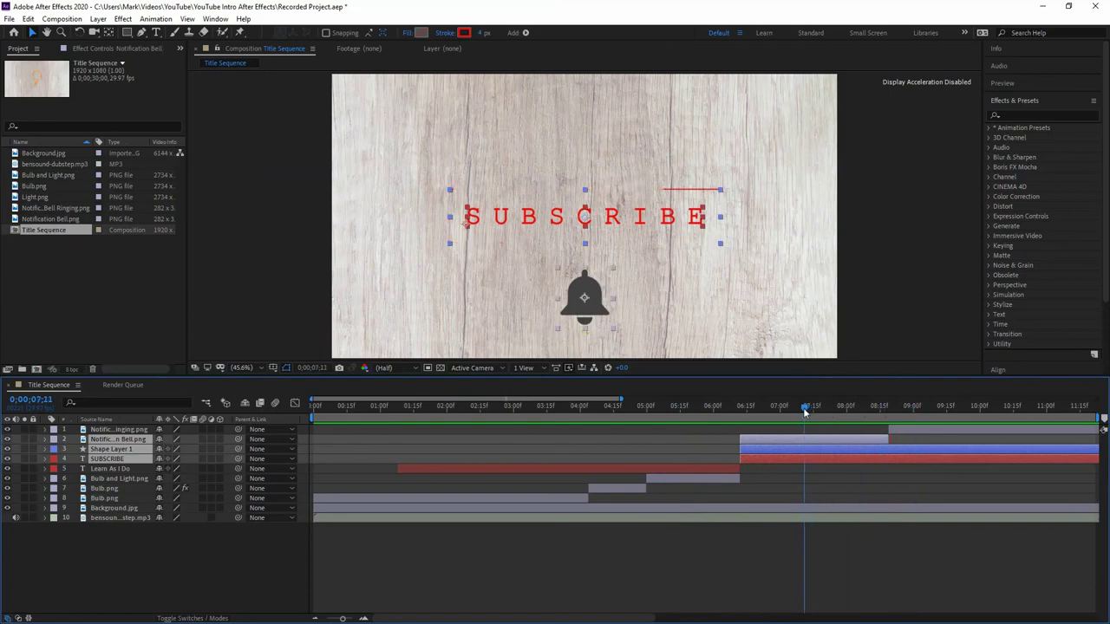
pyautogui.press('space')
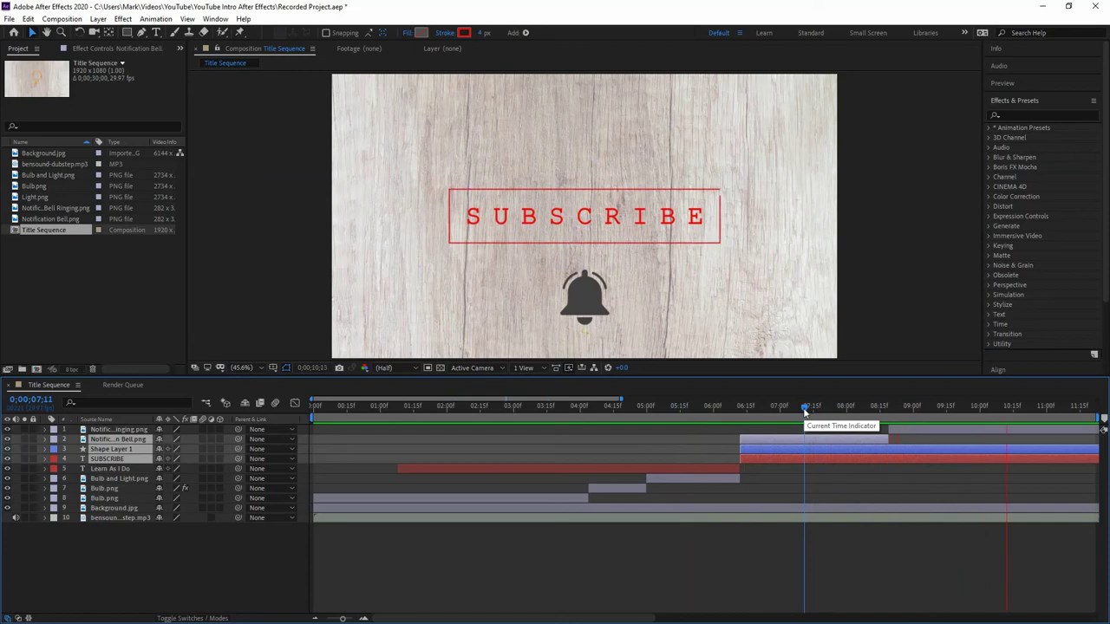
# - Start the ringing bell layer at about 10;20 and extend Notification Bell.png to meet it
pyautogui.press('space')
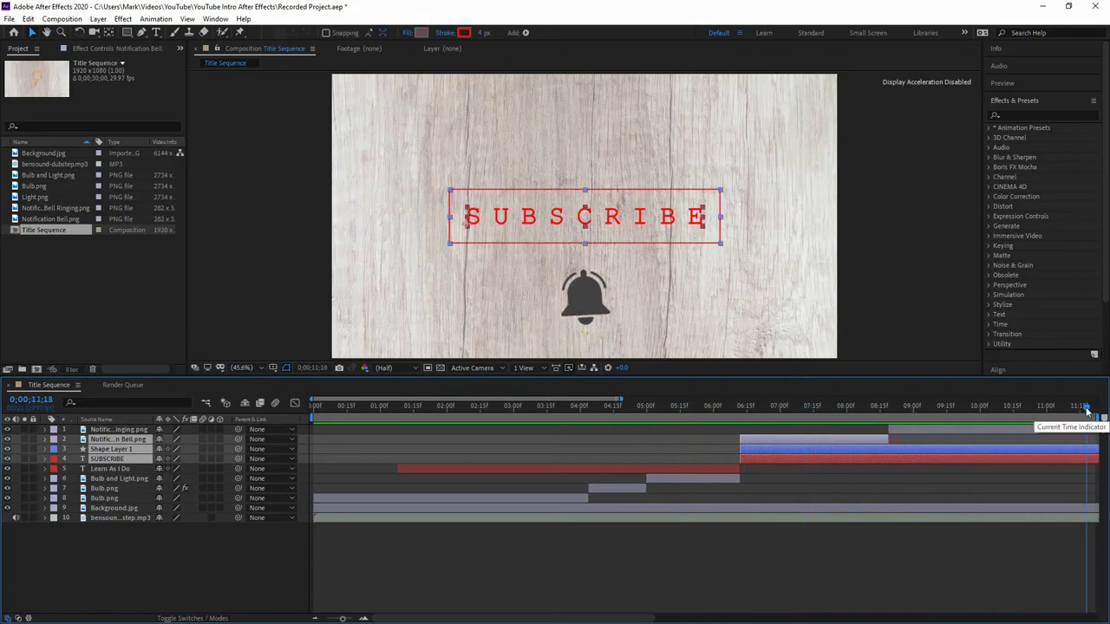
pyautogui.moveTo(1086, 407); pyautogui.dragTo(1066, 406)
pyautogui.click(978, 407)
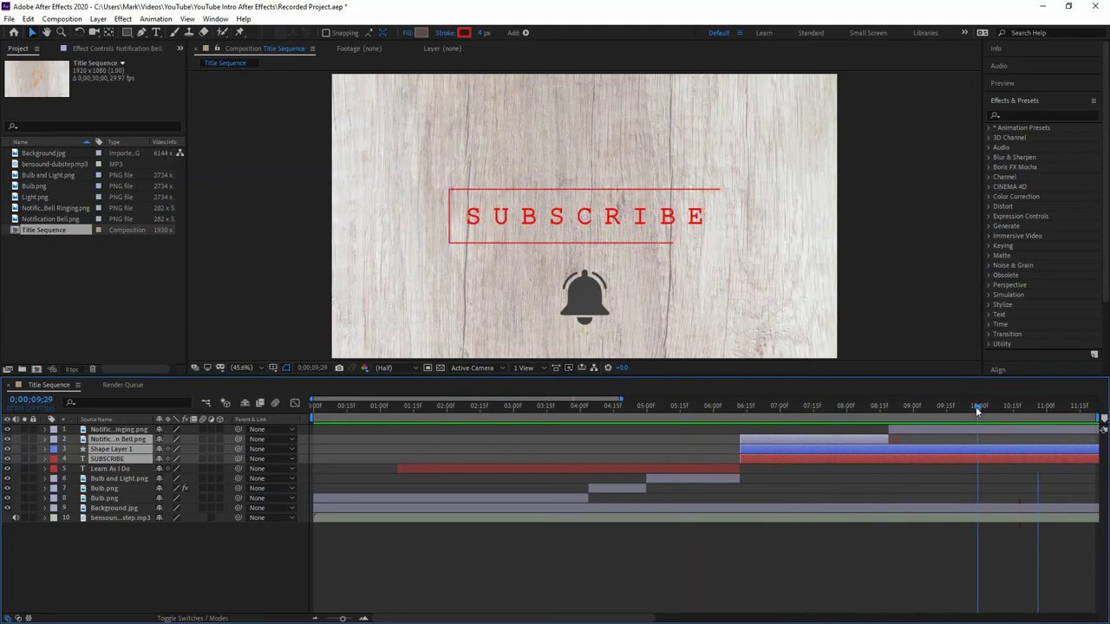
pyautogui.moveTo(977, 406); pyautogui.dragTo(1030, 407)
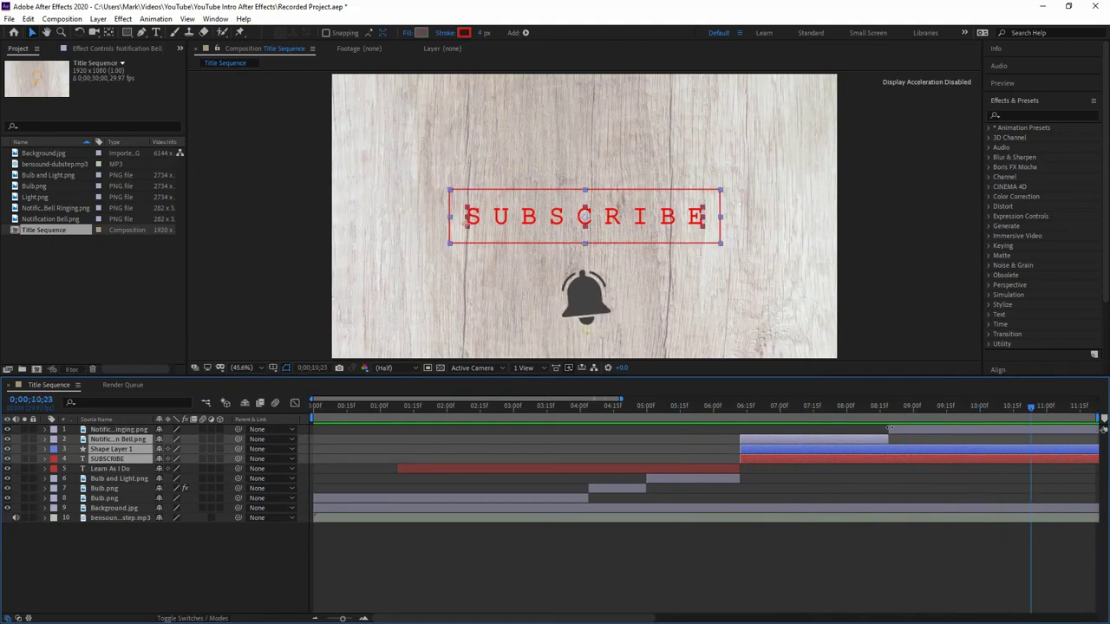
pyautogui.moveTo(888, 428); pyautogui.dragTo(1027, 429)
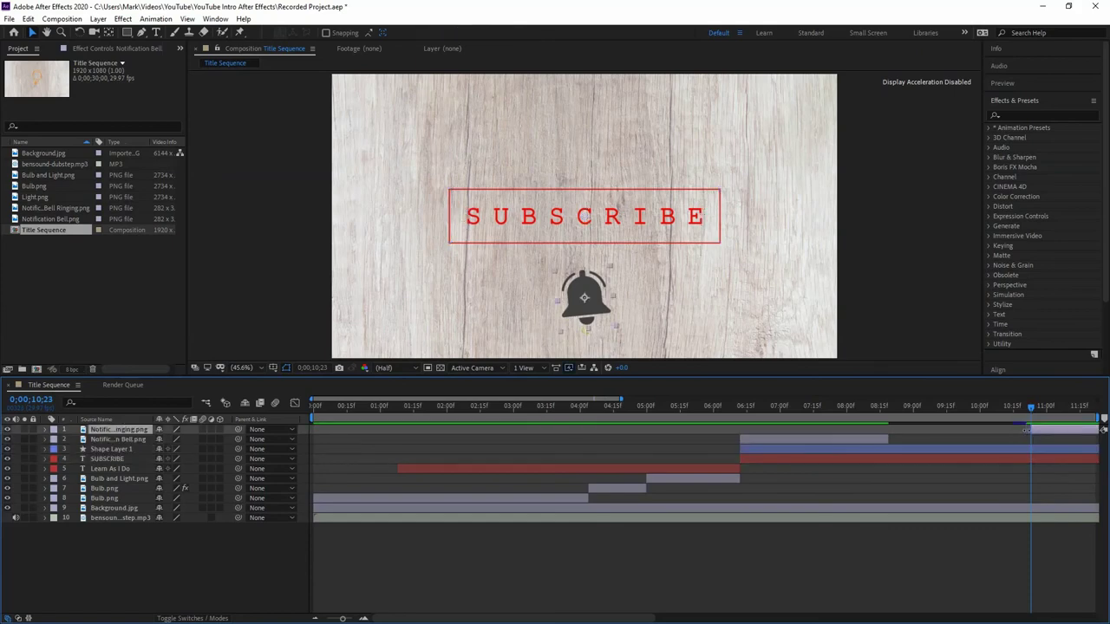
pyautogui.moveTo(888, 439); pyautogui.dragTo(1030, 439)
# - Preview the ending with the ringing bell, check both bell layers, and return to the start
pyautogui.click(922, 407)
pyautogui.click(922, 407)
pyautogui.press('space')
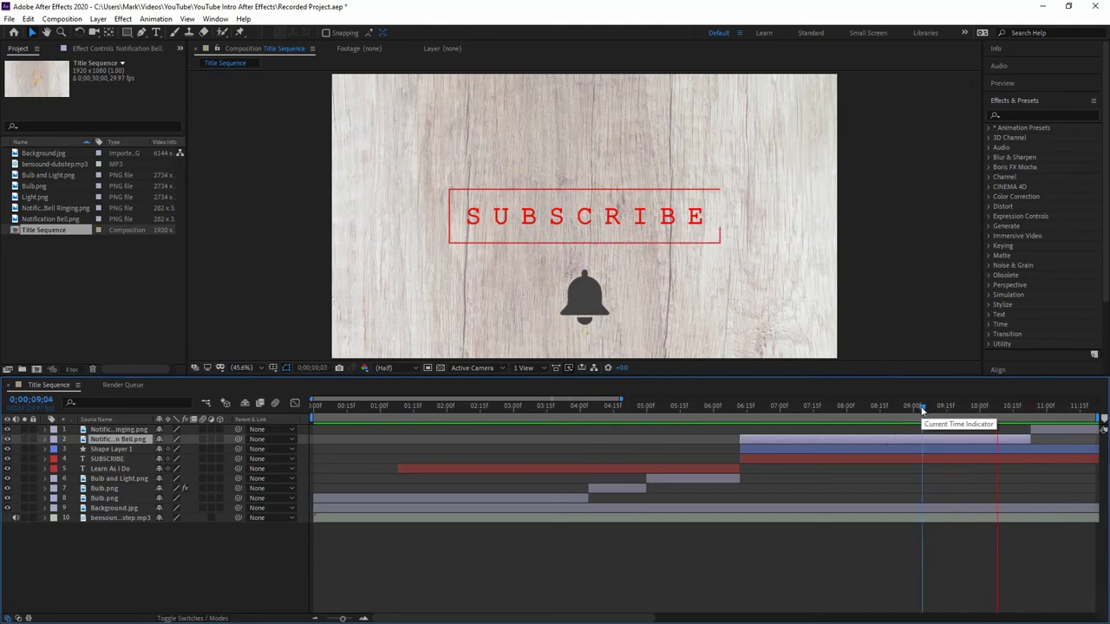
pyautogui.press('Home')
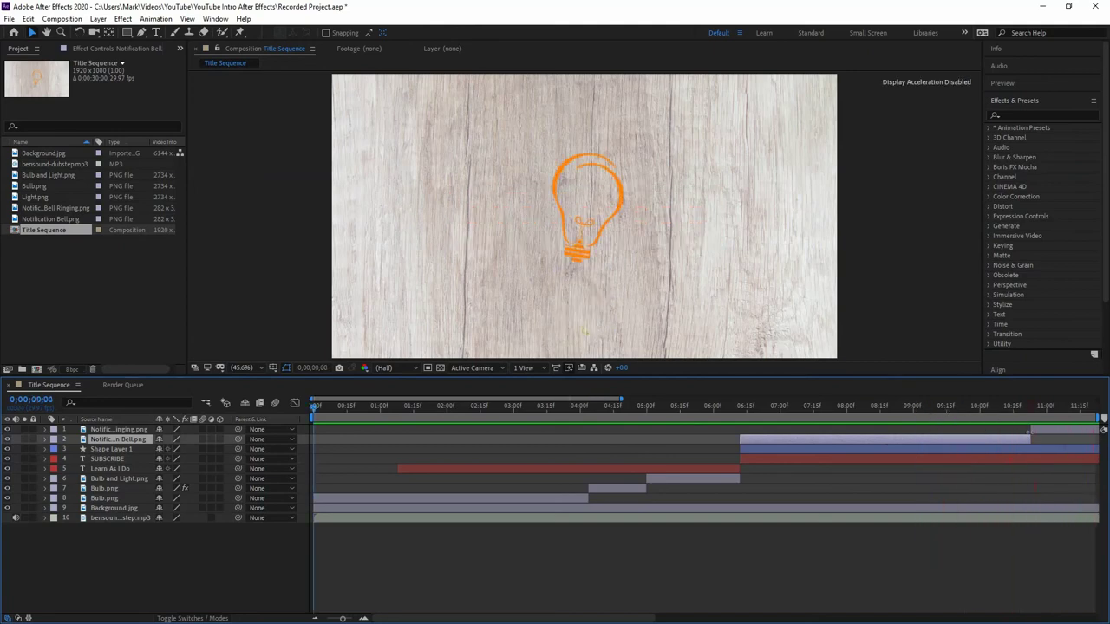
pyautogui.click(1032, 429)
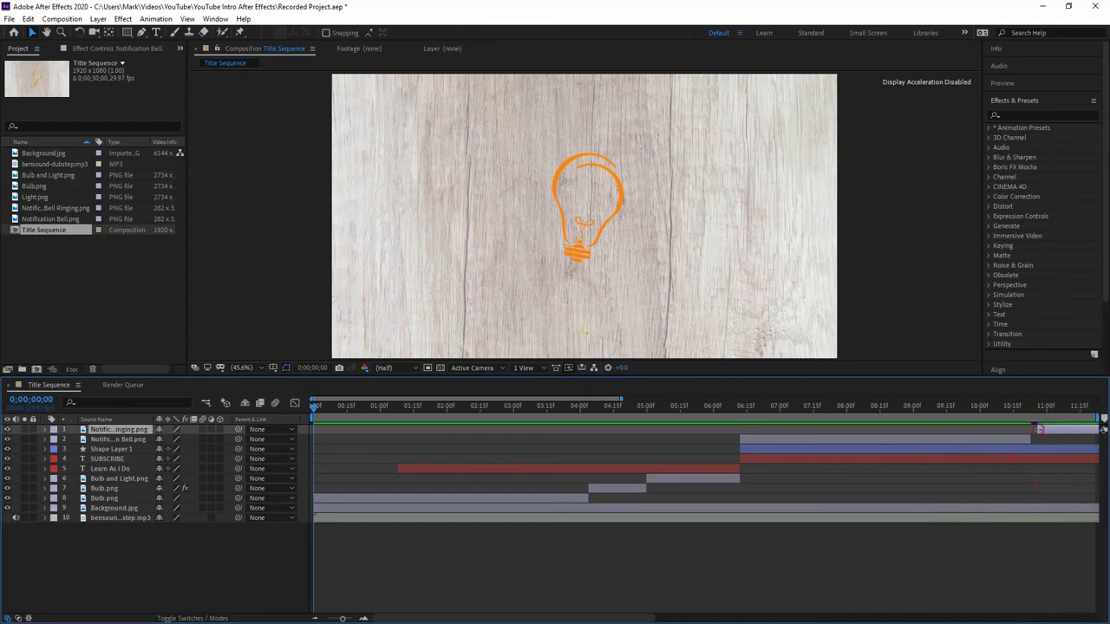
pyautogui.click(1031, 439)
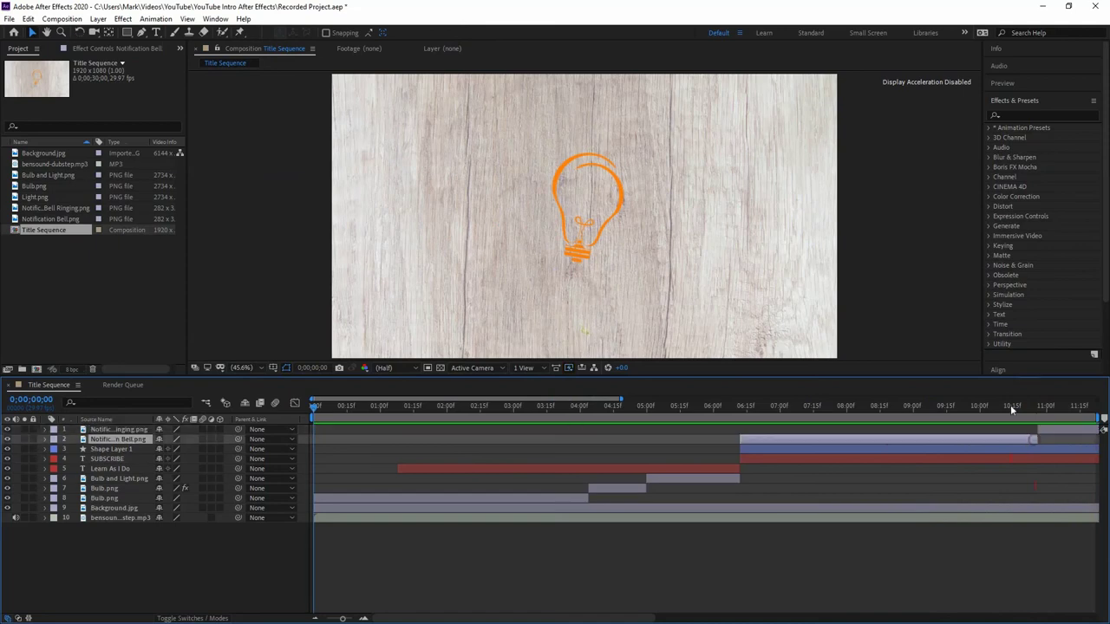
pyautogui.click(990, 407)
pyautogui.press('space')
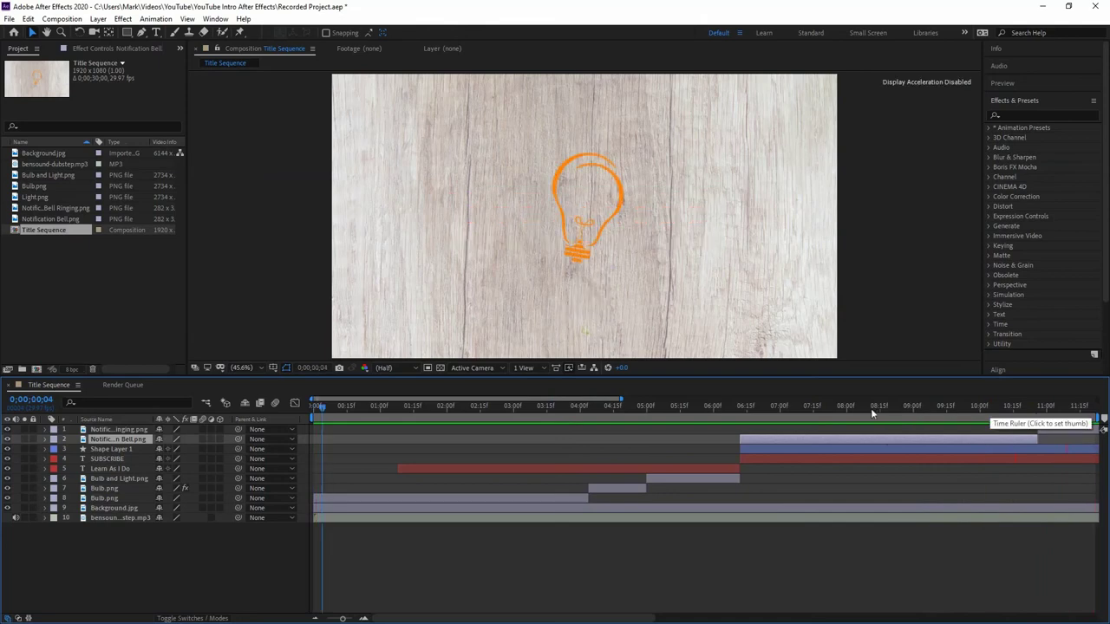
pyautogui.press('space')
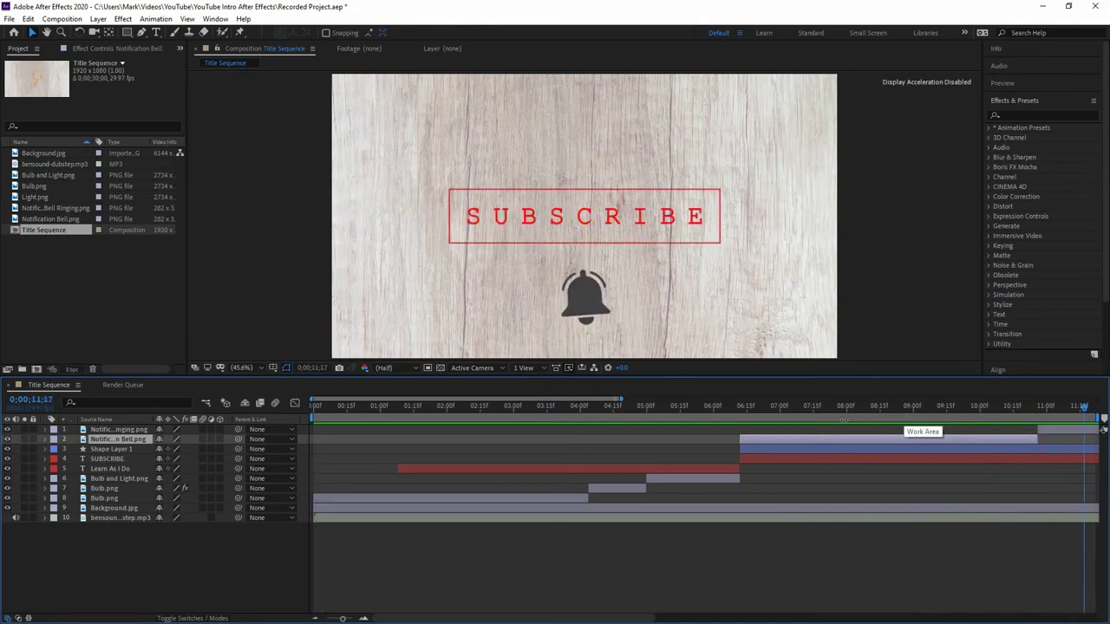
pyautogui.click(318, 406)
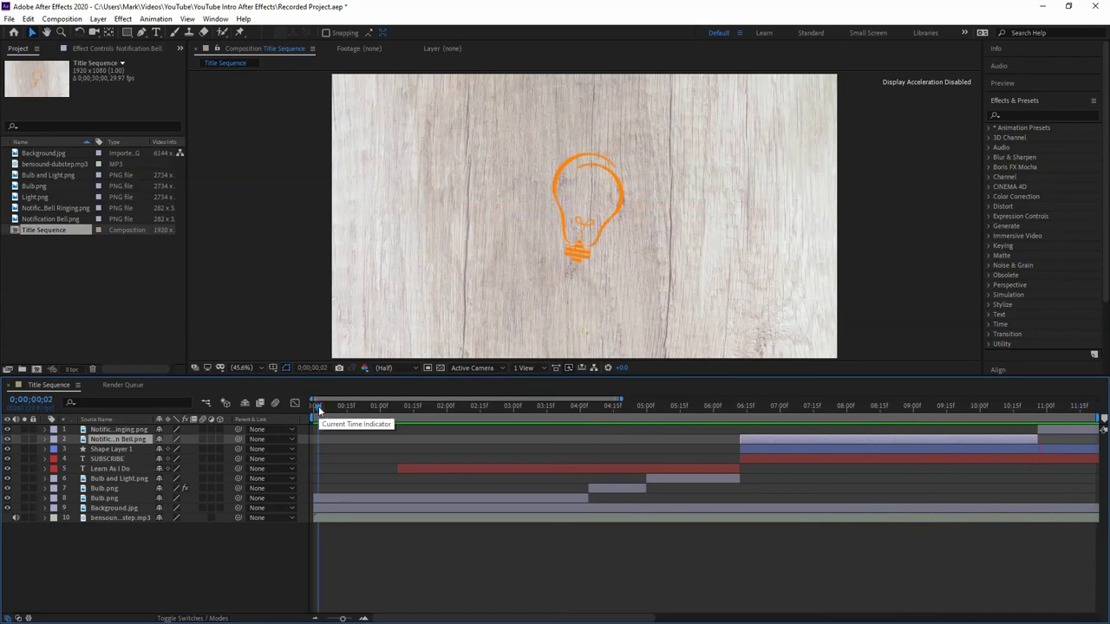
# - Play the whole title sequence from frame 0
pyautogui.press('space')
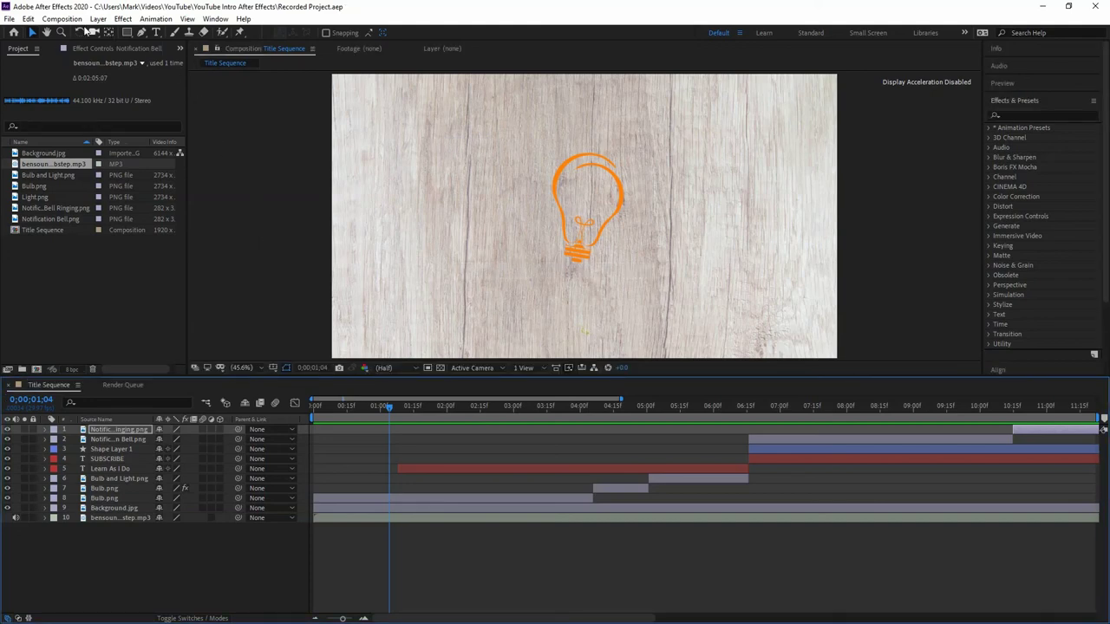
# - Add the Title Sequence composition to the Adobe Media Encoder queue from the Composition menu
pyautogui.click(61, 19)
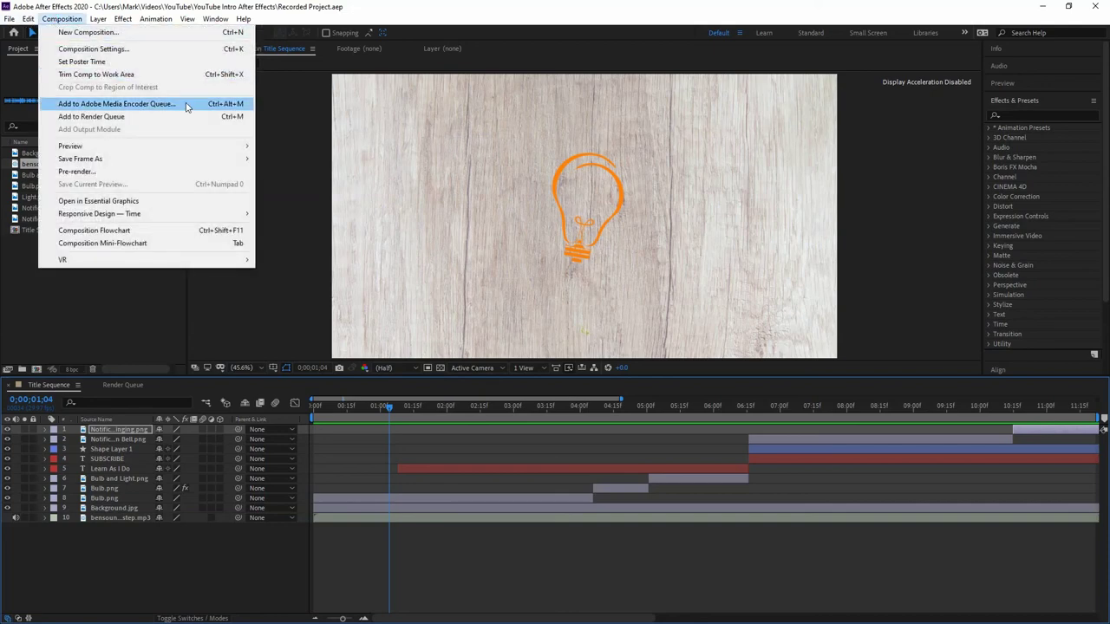
pyautogui.click(121, 103)
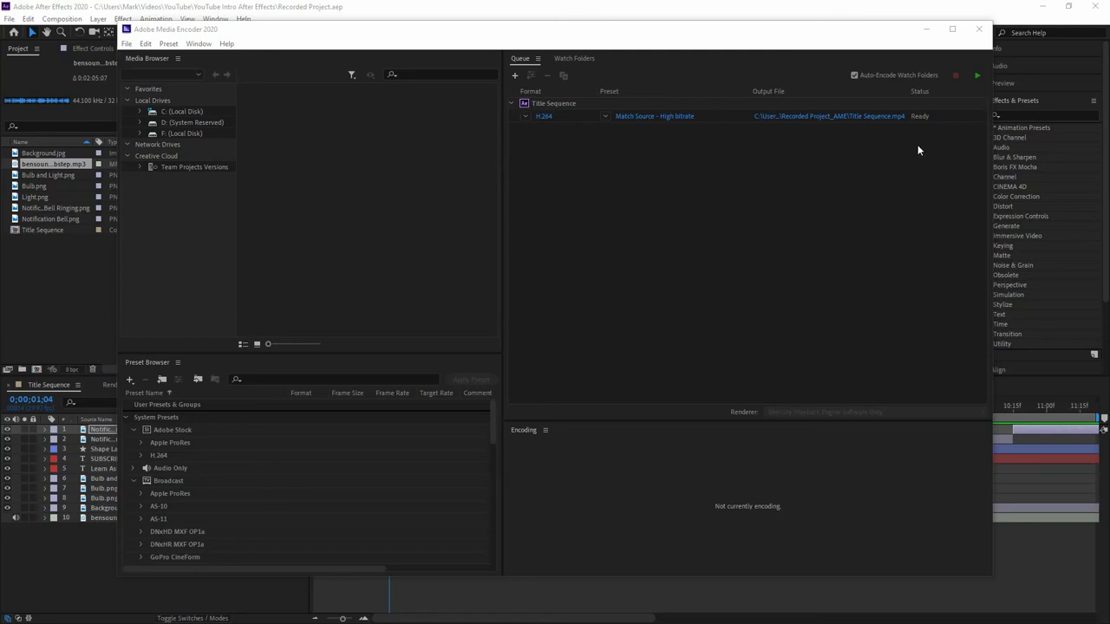
# - Start the Media Encoder queue to render Title Sequence.mp4, then minimize the encoder window
pyautogui.click(977, 76)
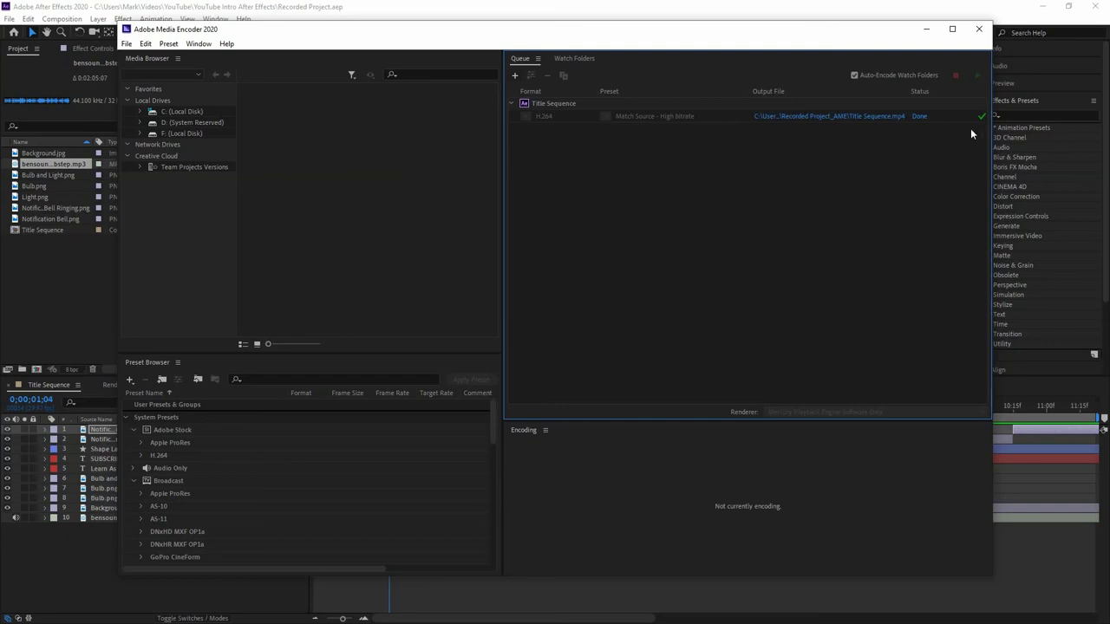
pyautogui.click(926, 31)
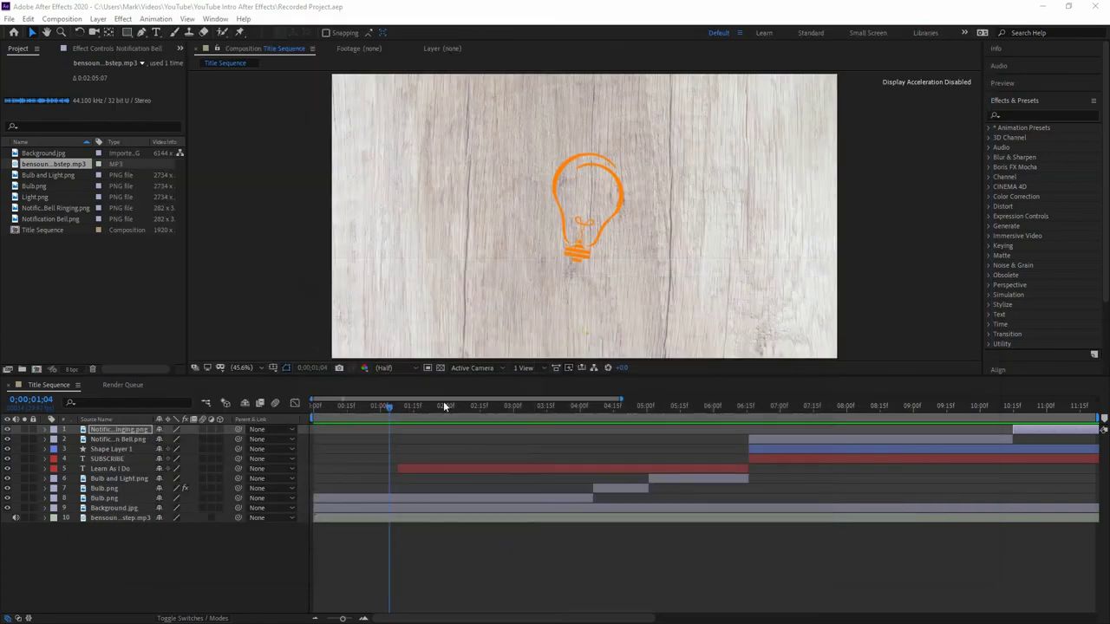
# - Return the Title Sequence playhead to frame 0
pyautogui.moveTo(388, 406); pyautogui.dragTo(312, 411)
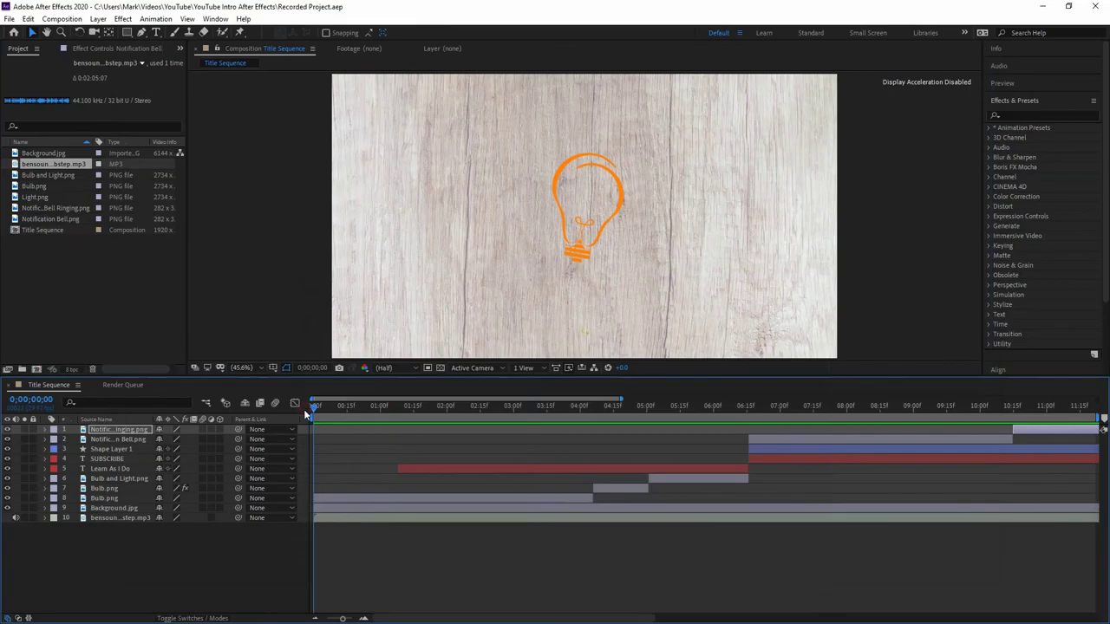